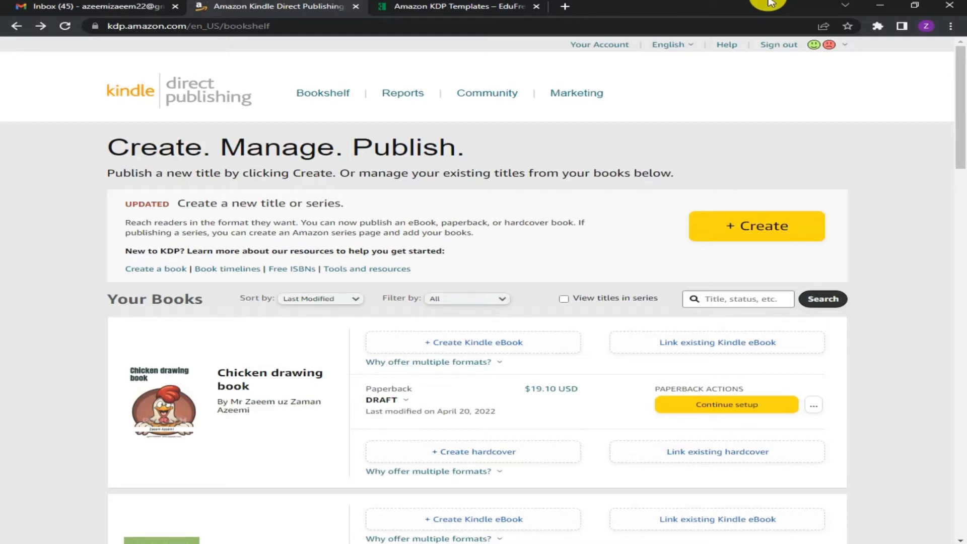
Step: Look through the existing titles and their draft or live status on the KDP bookshelf
scroll(960, 143, down, 2)
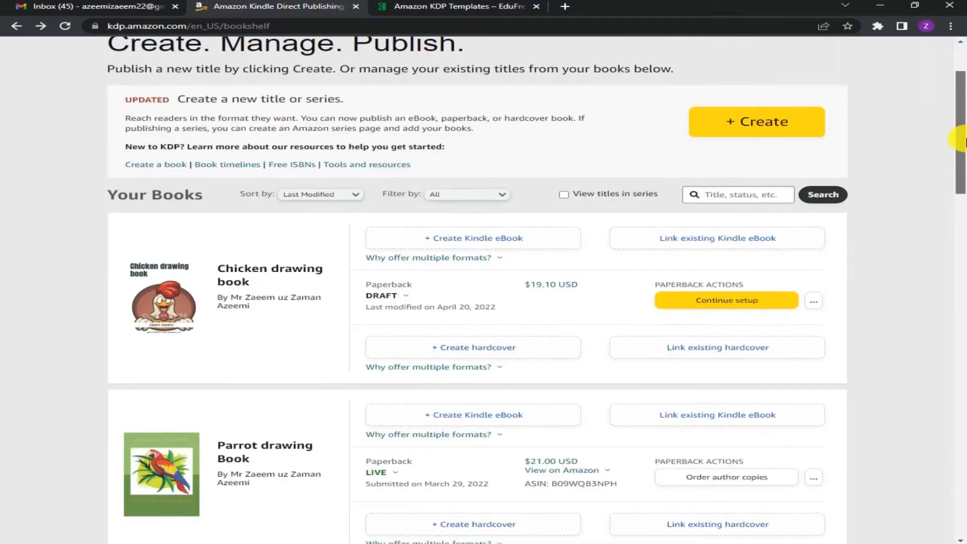
scroll(965, 142, down, 1)
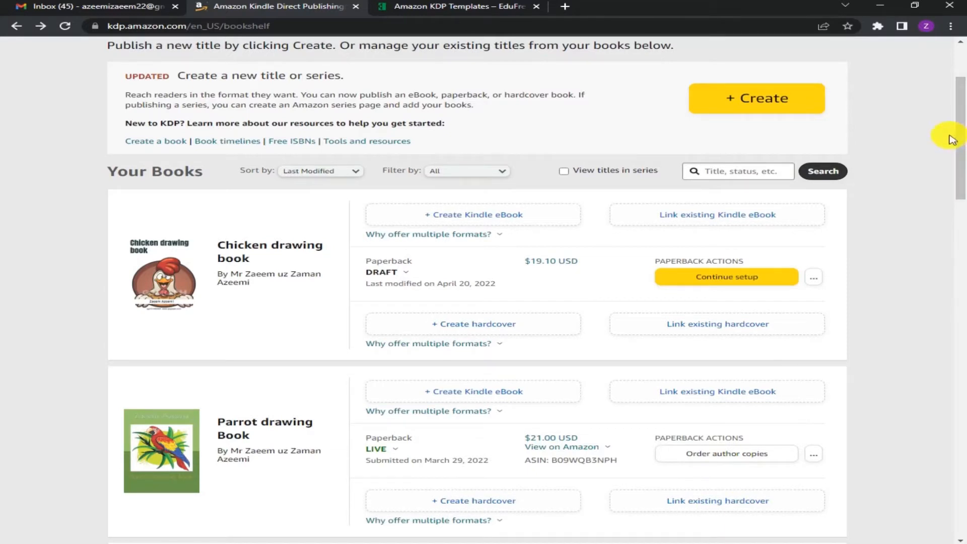
drag(961, 138, 961, 193)
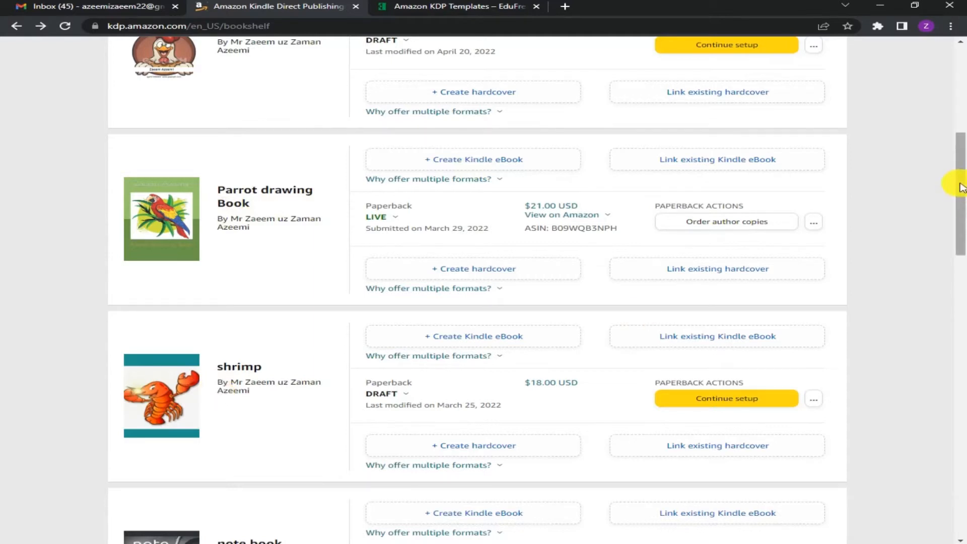
drag(961, 187, 958, 259)
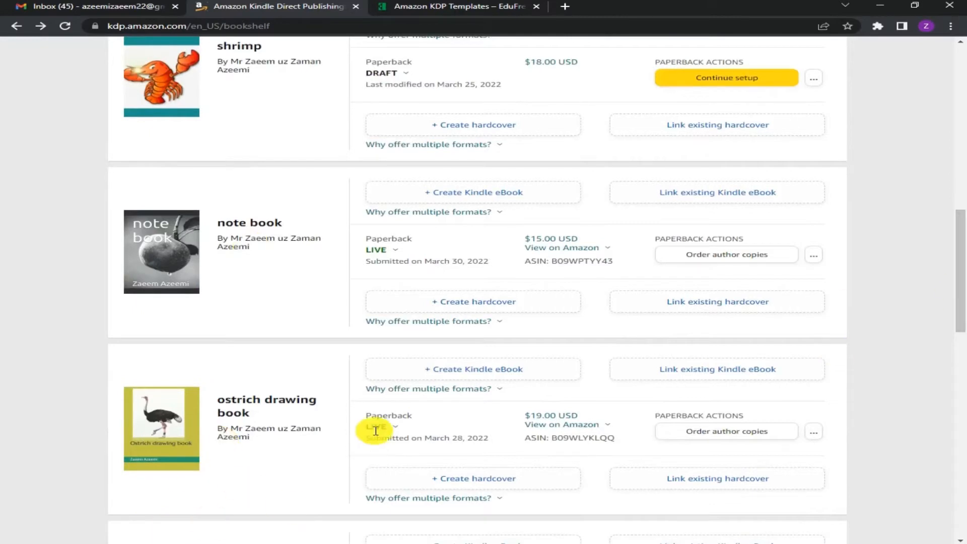
mouse_move(377, 428)
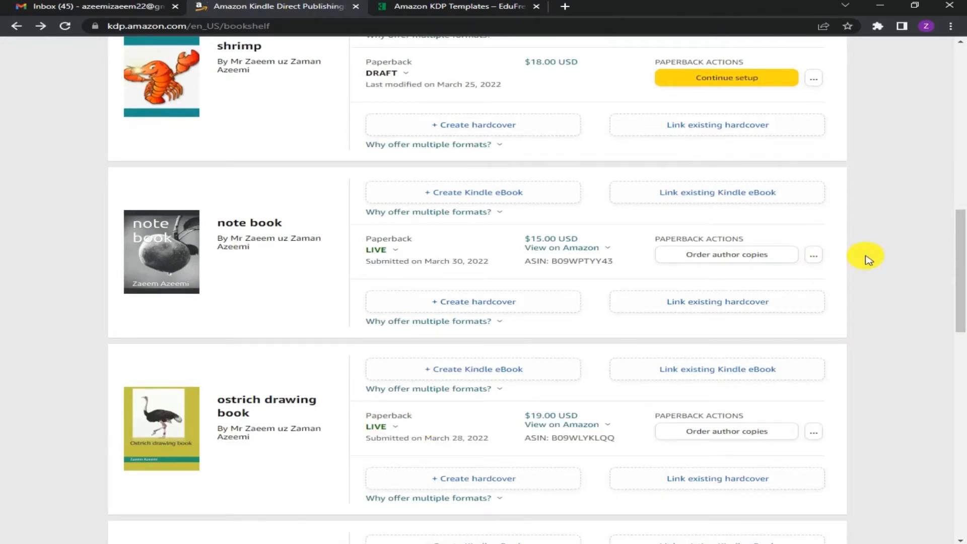
scroll(962, 265, down, 4)
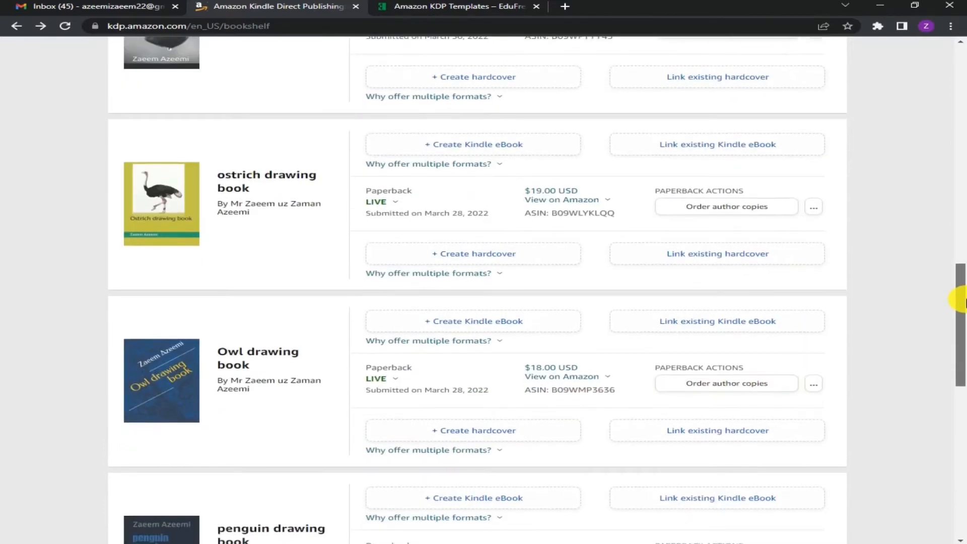
drag(963, 300, 963, 378)
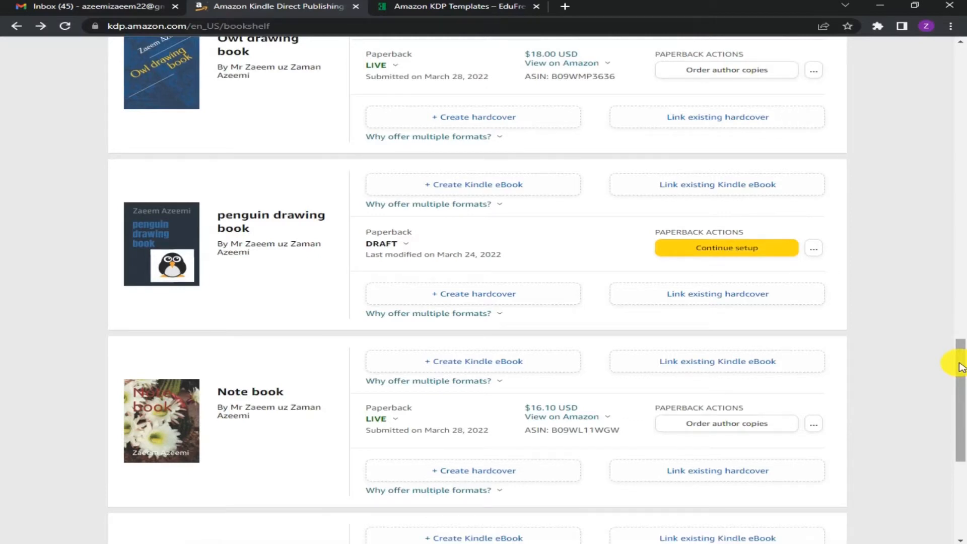
drag(959, 367, 962, 53)
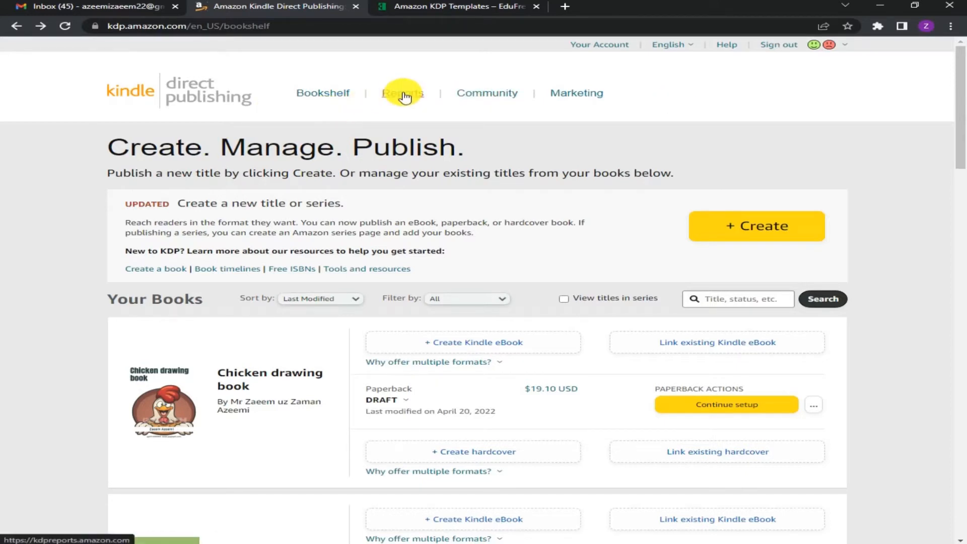
click(339, 95)
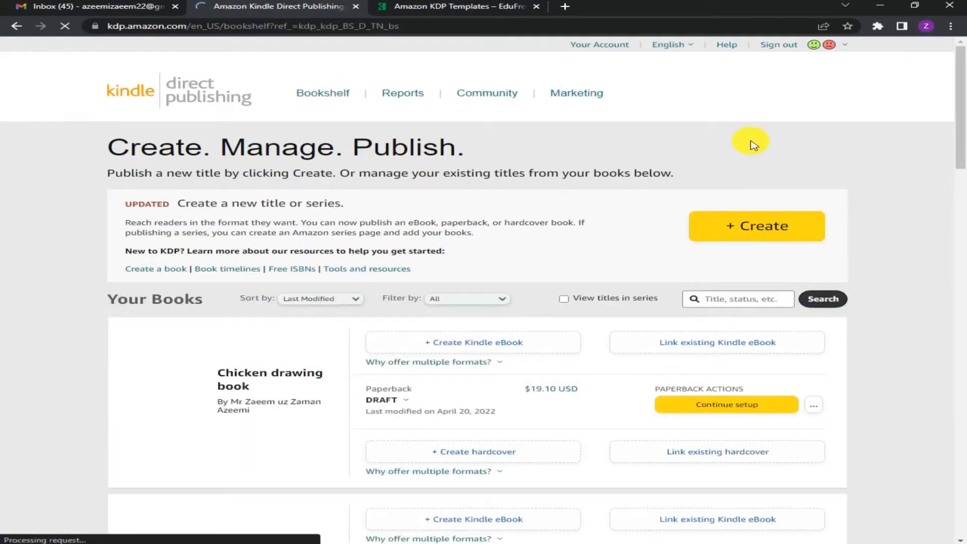
Step: Start creating a new paperback title from the bookshelf
drag(963, 119, 963, 95)
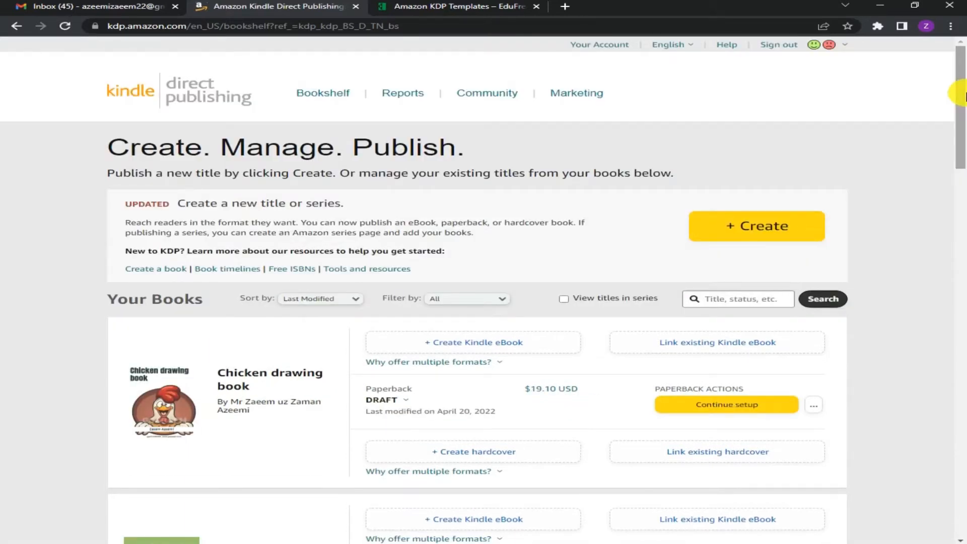
click(777, 230)
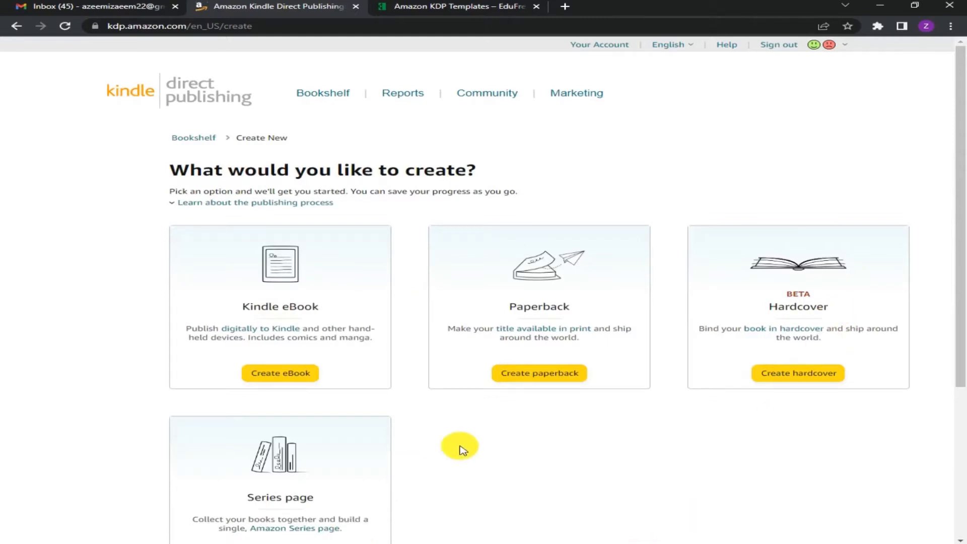
click(523, 375)
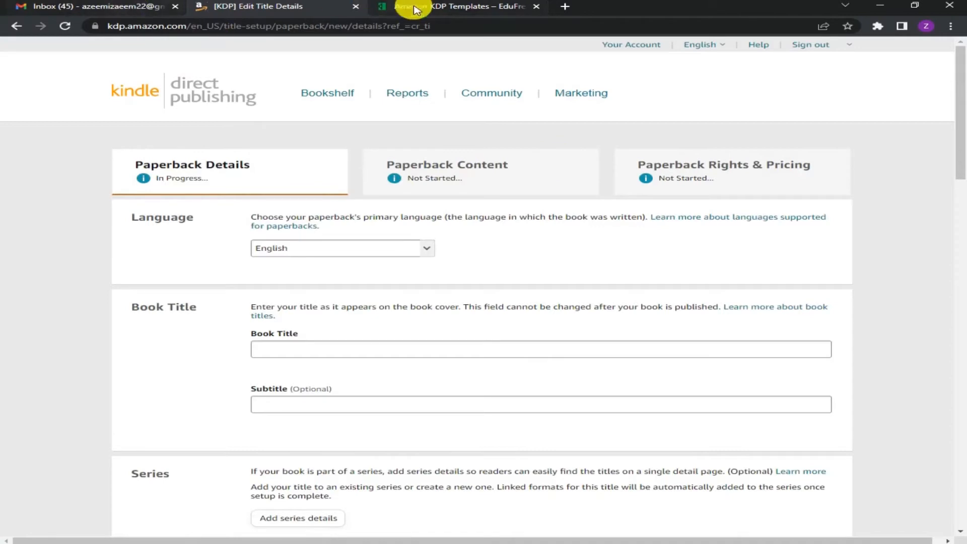
Step: Switch to the EduFreeBie site, open its Amazon KDP Templates freebie category and browse the listed templates
click(451, 7)
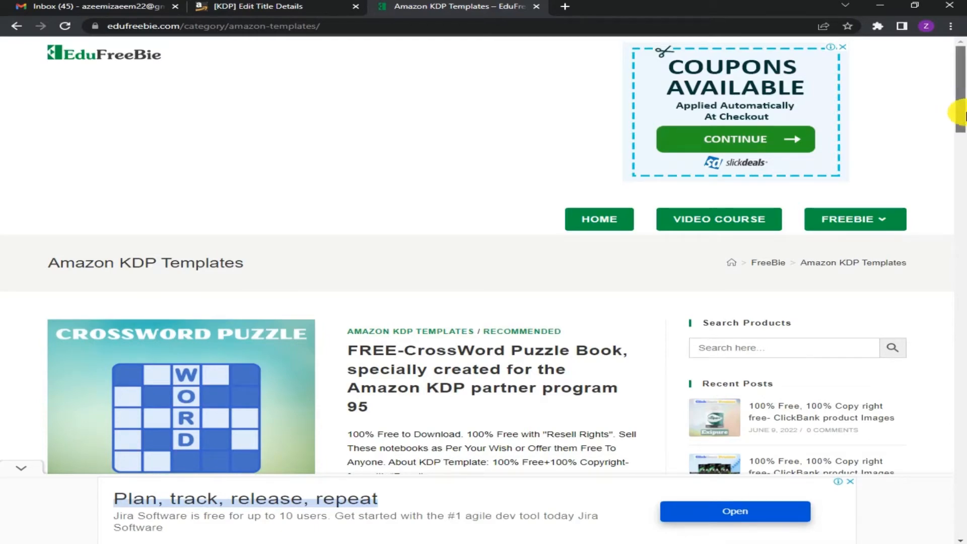
scroll(962, 106, down, 1)
mouse_move(845, 168)
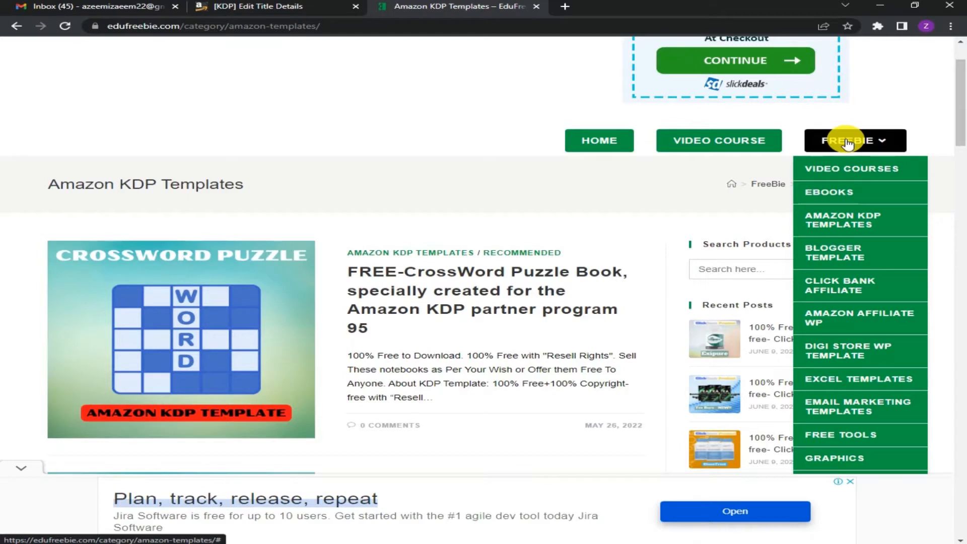
click(849, 220)
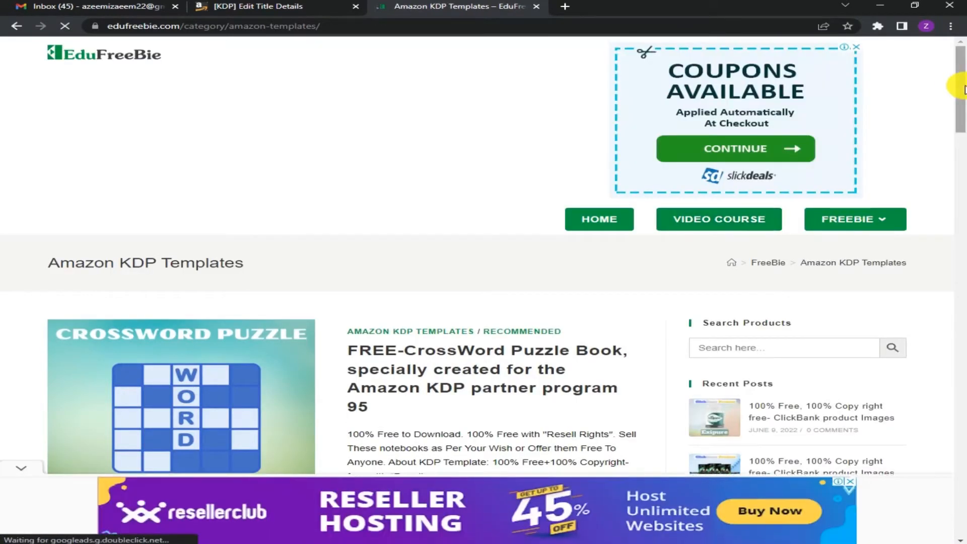
drag(961, 86, 961, 142)
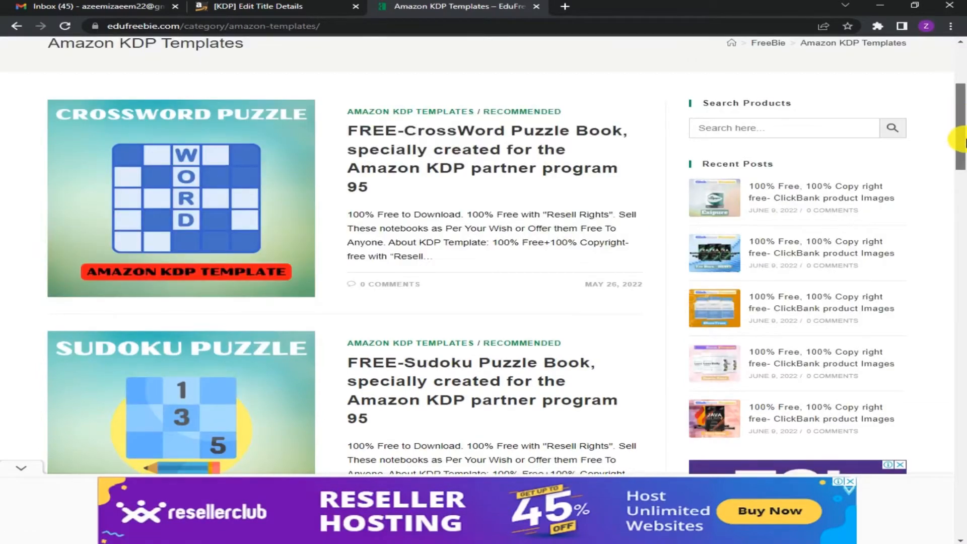
scroll(963, 142, down, 2)
drag(963, 143, 963, 92)
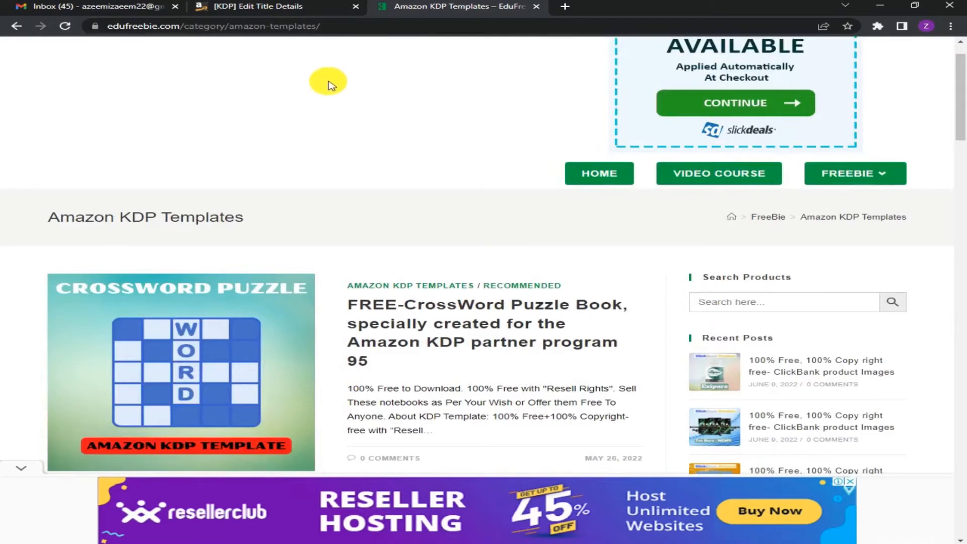
Step: Search the EduFreeBie products for "drawing book"
text(drawing b)
text(ook)
key(Return)
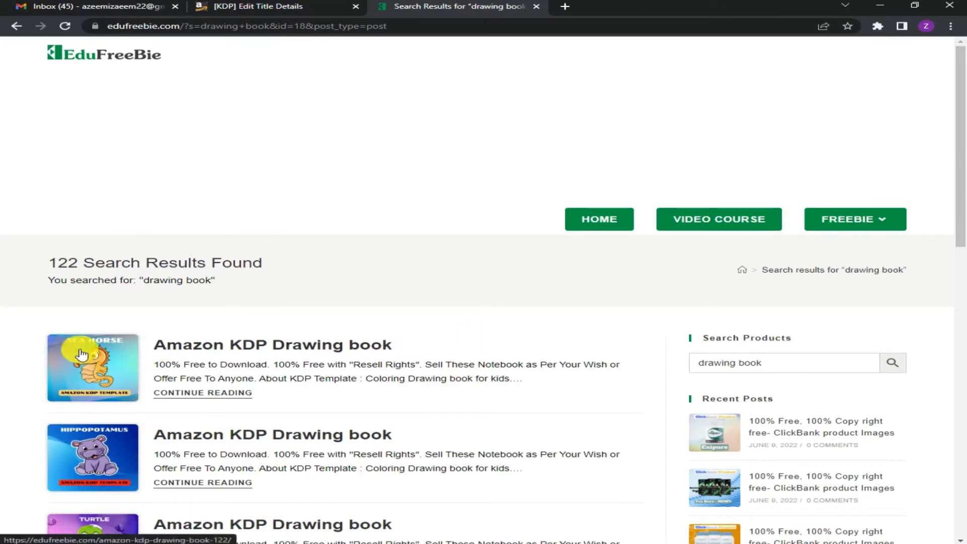
Step: Browse the drawing book results and open the Turtle Amazon KDP Drawing book template
drag(957, 139, 963, 195)
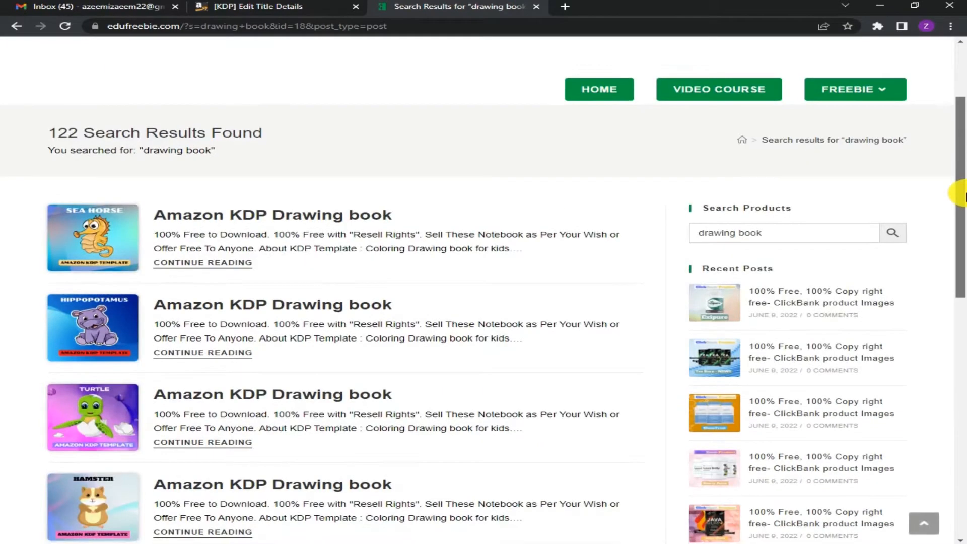
mouse_move(963, 169)
mouse_down()
mouse_move(963, 372)
mouse_move(956, 188)
mouse_up()
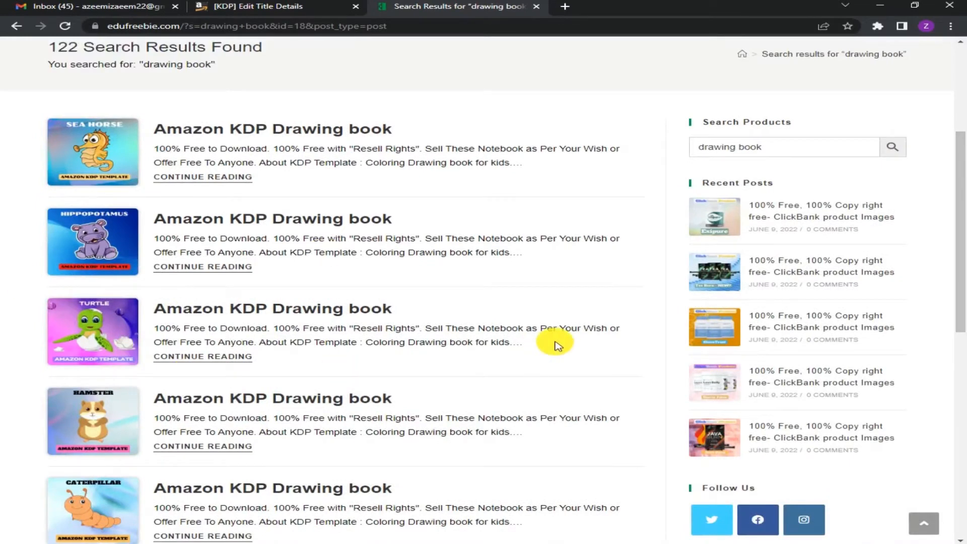
click(84, 325)
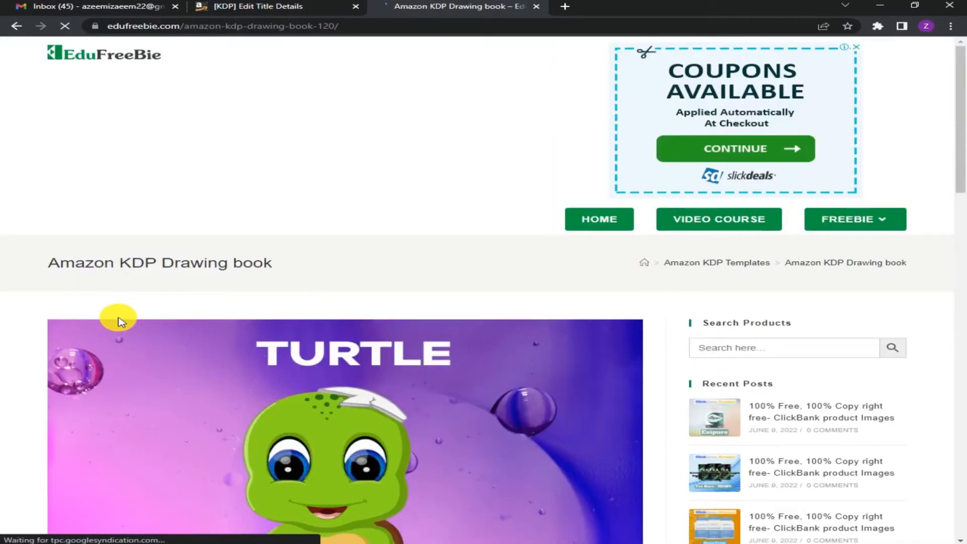
Step: Dismiss the advertisement, review the Turtle template's description and licence, and download the template for free
click(856, 479)
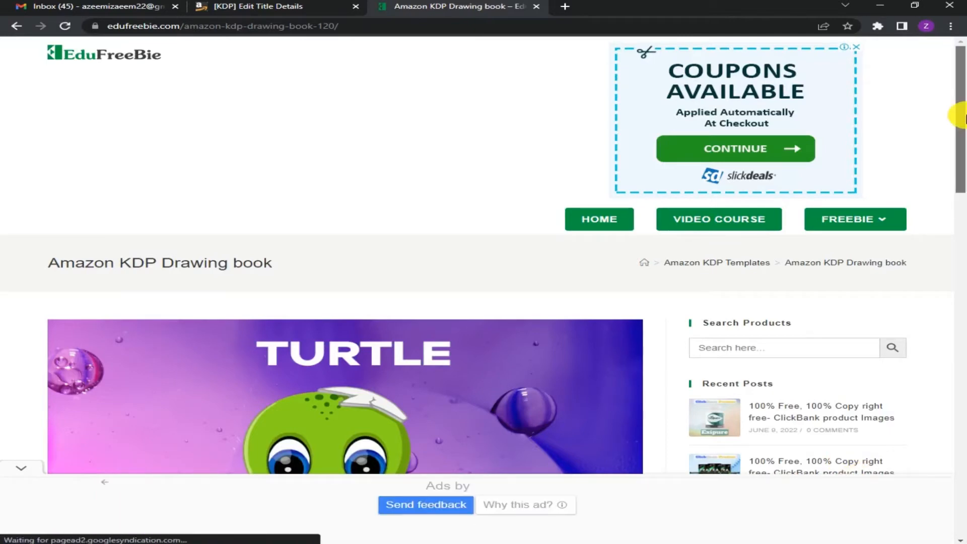
scroll(964, 119, down, 4)
scroll(964, 123, down, 1)
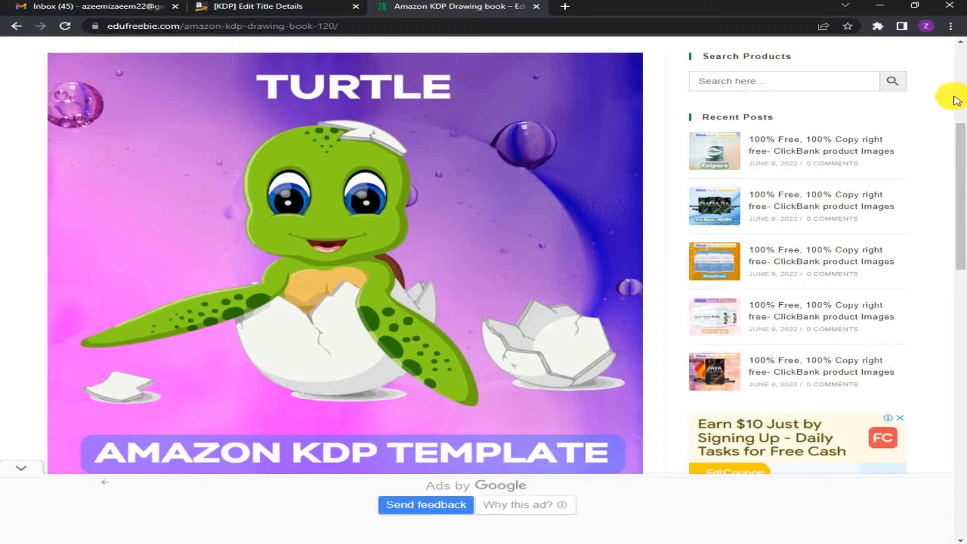
scroll(959, 212, down, 5)
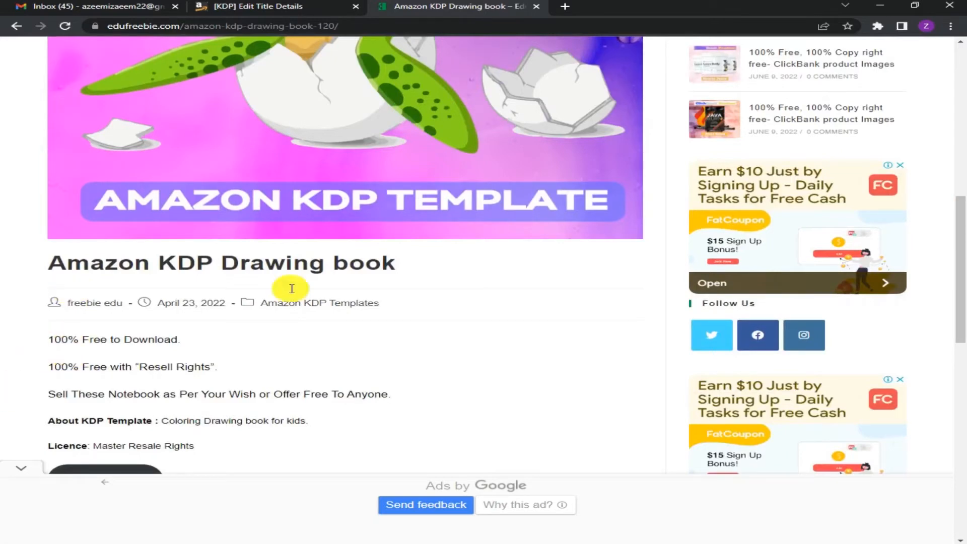
drag(962, 260, 960, 286)
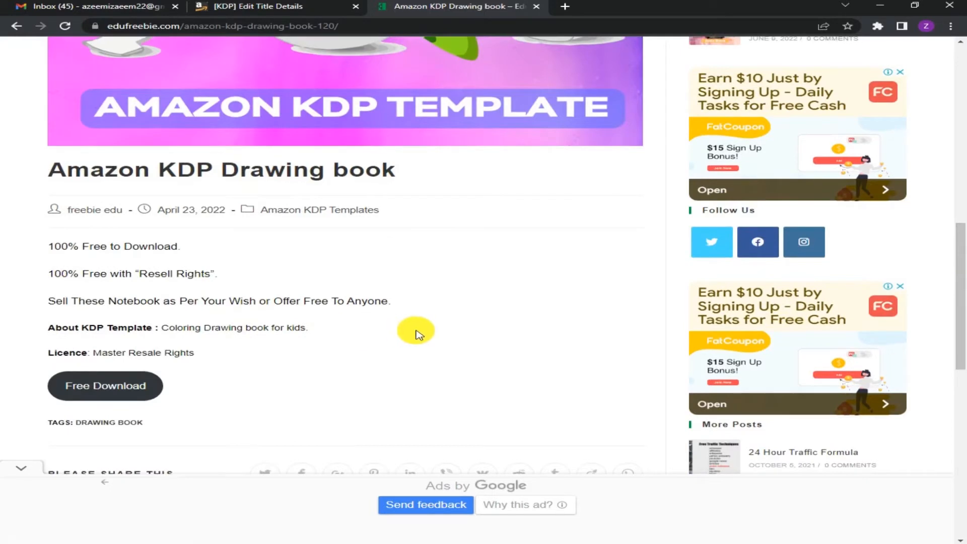
mouse_move(958, 264)
mouse_down()
mouse_move(963, 292)
mouse_move(956, 259)
mouse_up()
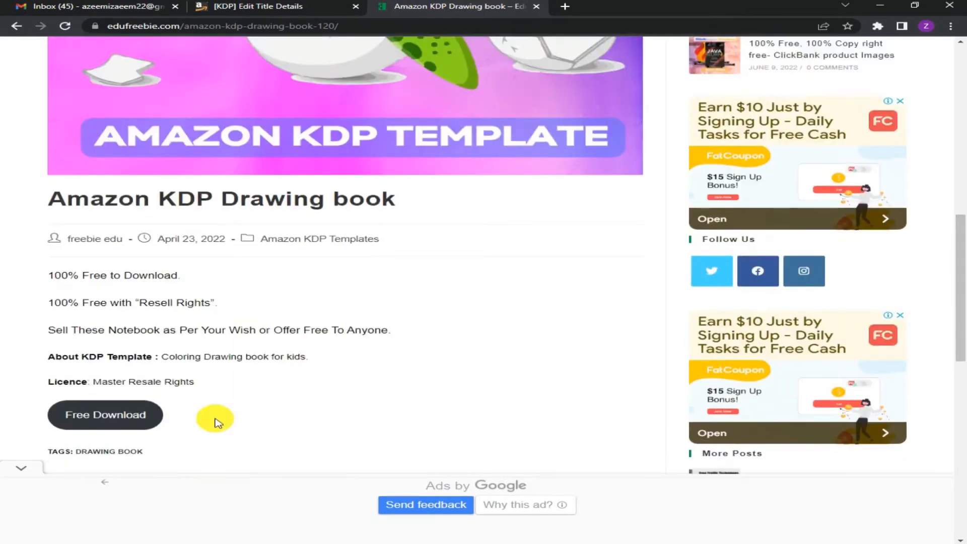
click(84, 416)
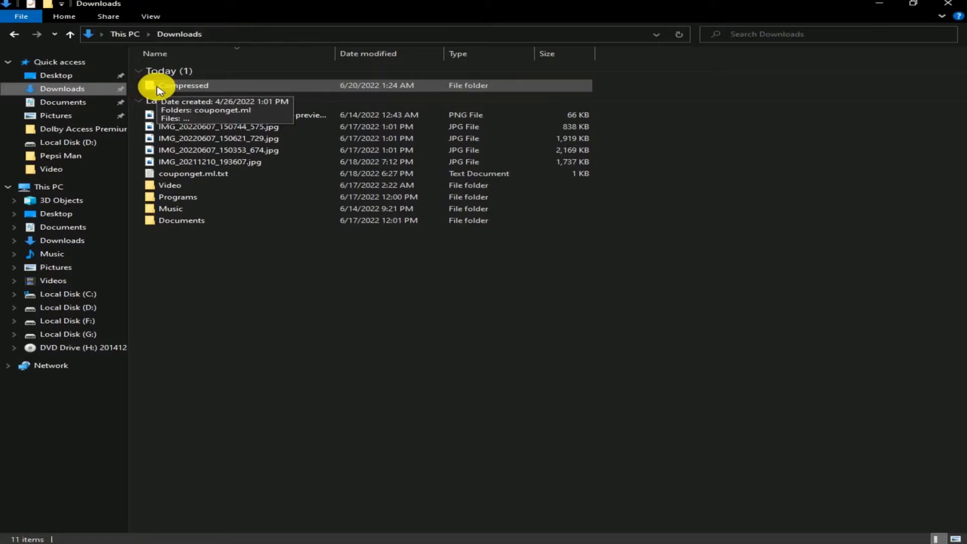
Step: Open the Compressed folder in Downloads and examine the PNG pages inside Turtle Drawing Book.zip, then close the archive
double_click(156, 89)
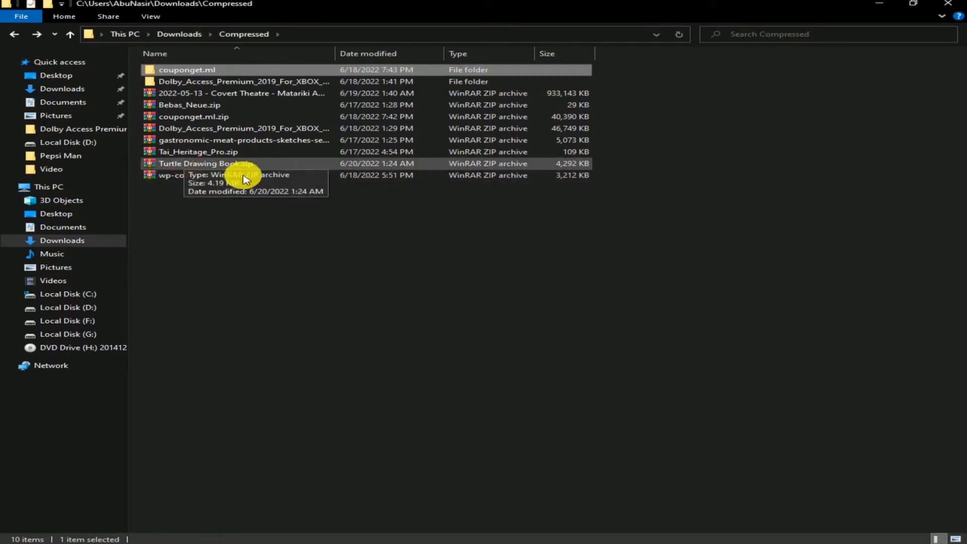
click(192, 166)
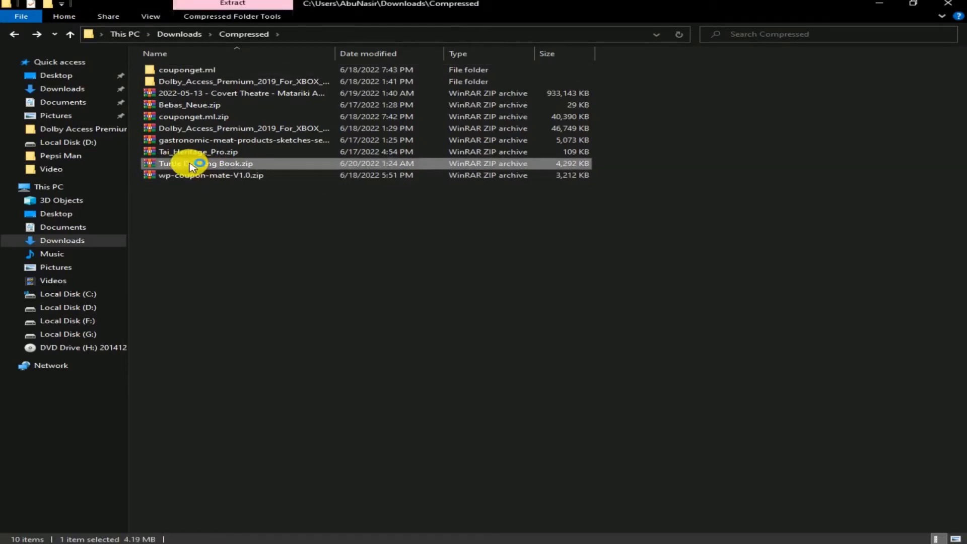
double_click(192, 167)
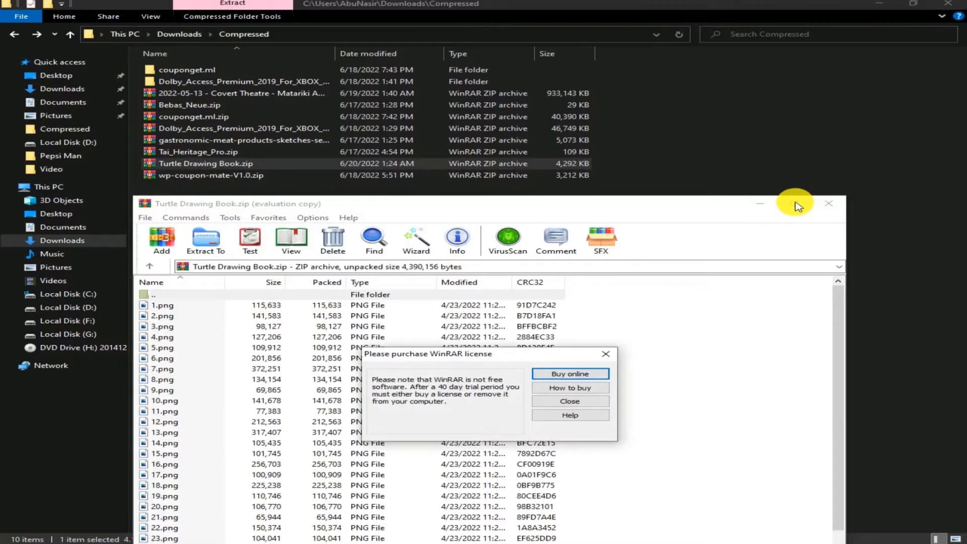
click(606, 354)
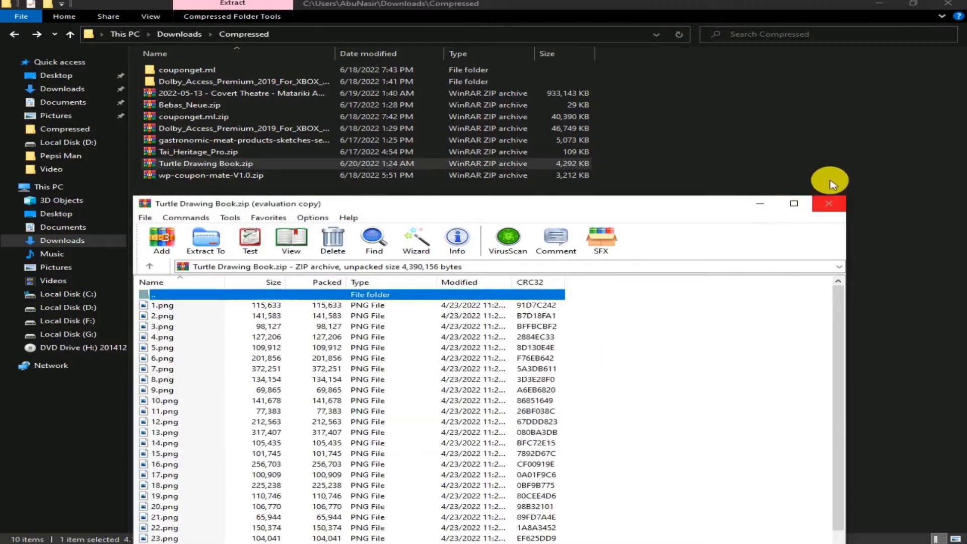
click(795, 204)
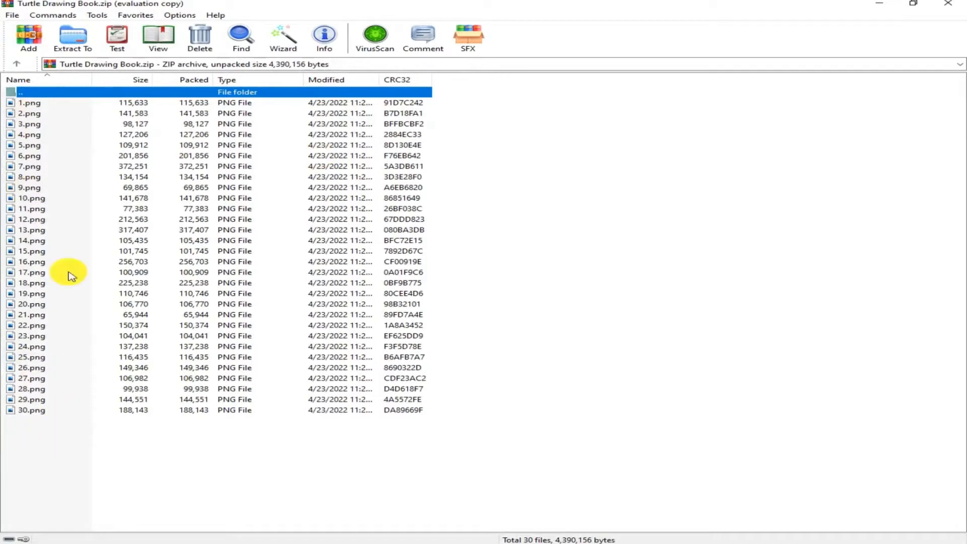
click(39, 168)
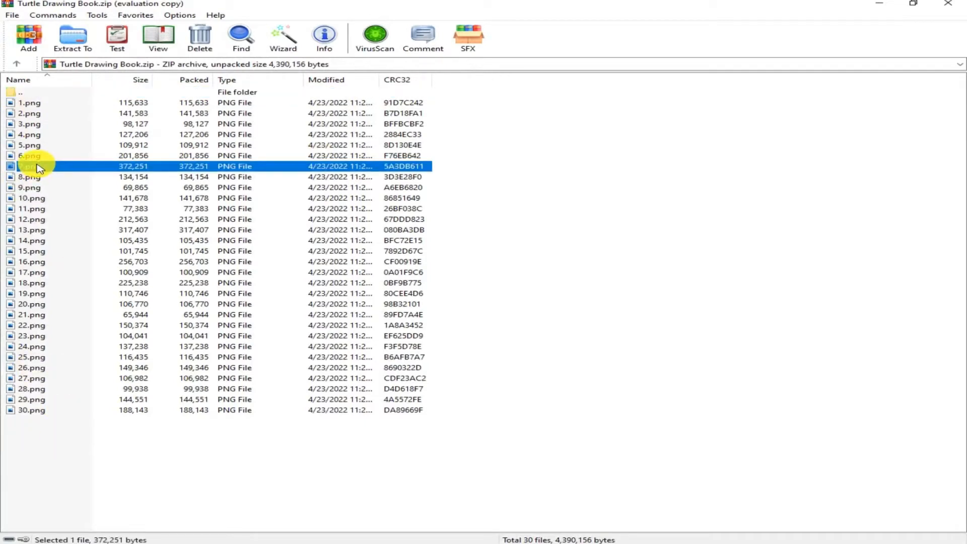
click(952, 4)
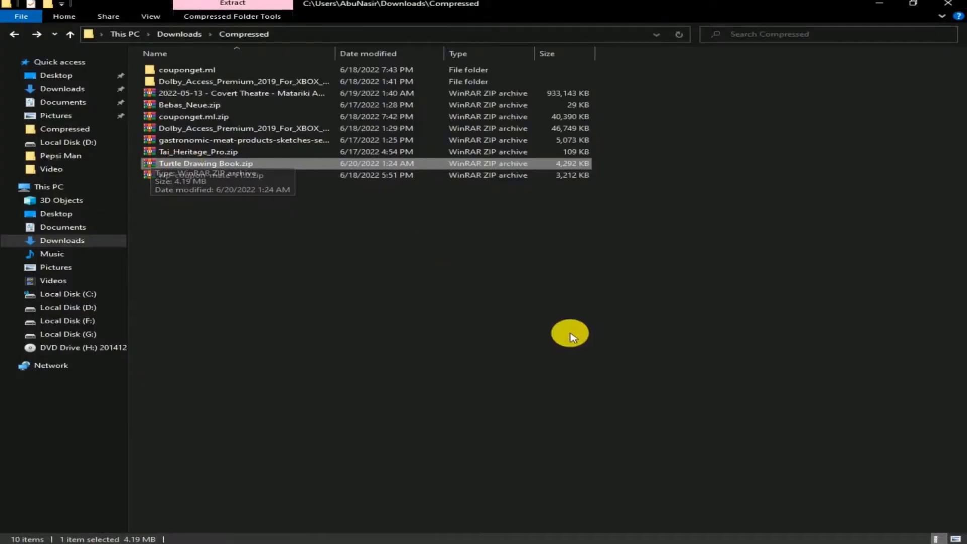
Step: Extract Turtle Drawing Book.zip into its own Turtle Drawing Book folder, and minimise the file window to return to the browser
right_click(184, 168)
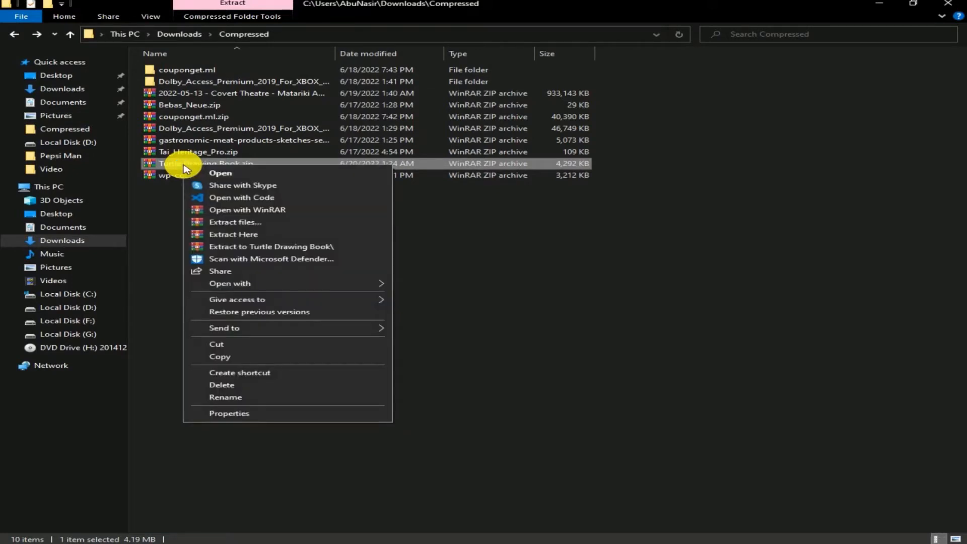
click(237, 247)
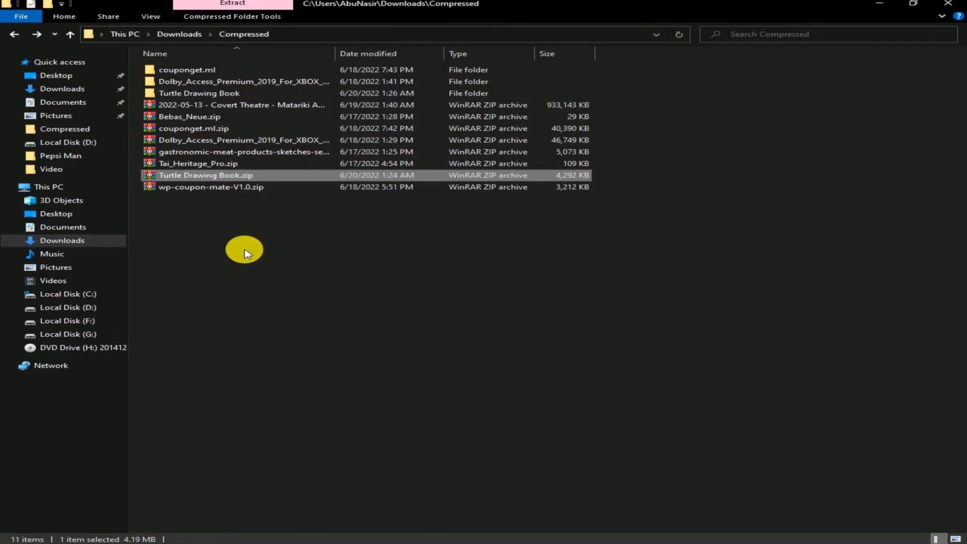
click(879, 7)
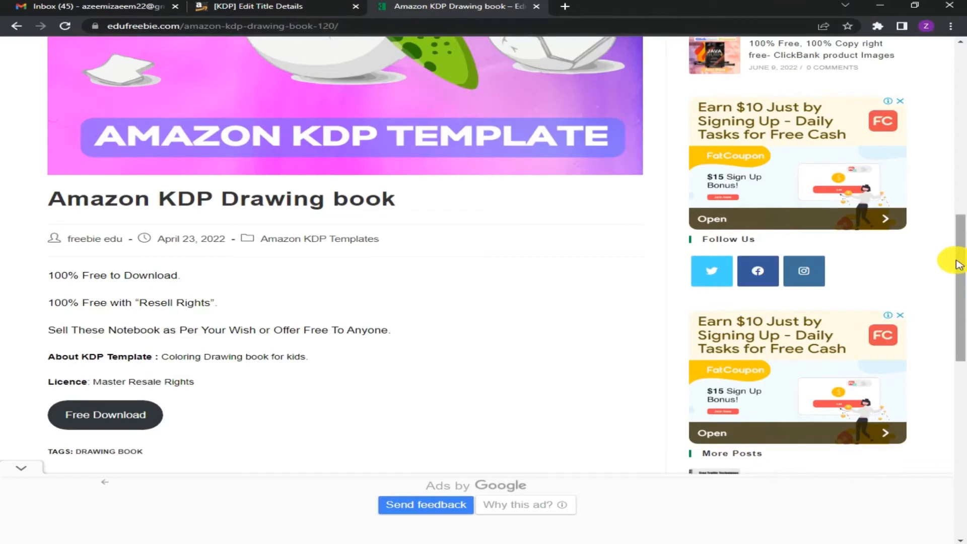
Step: Check the turtle template's name on its EduFreeBie page against the empty KDP paperback details form
drag(959, 265, 956, 54)
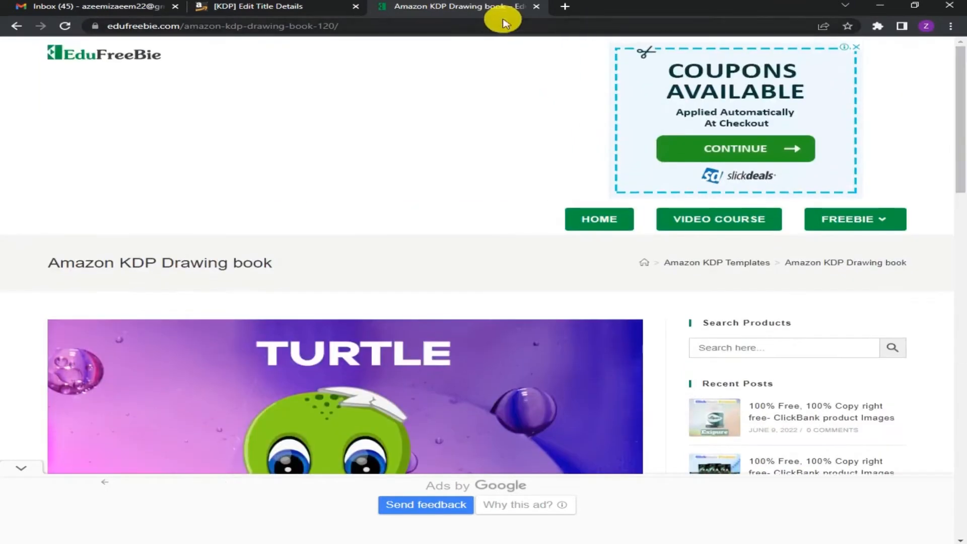
click(244, 6)
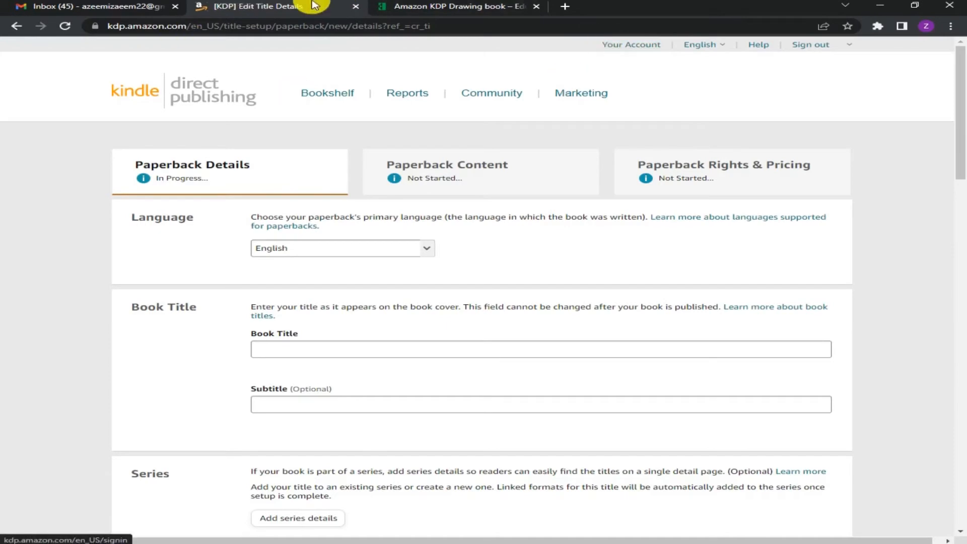
click(453, 7)
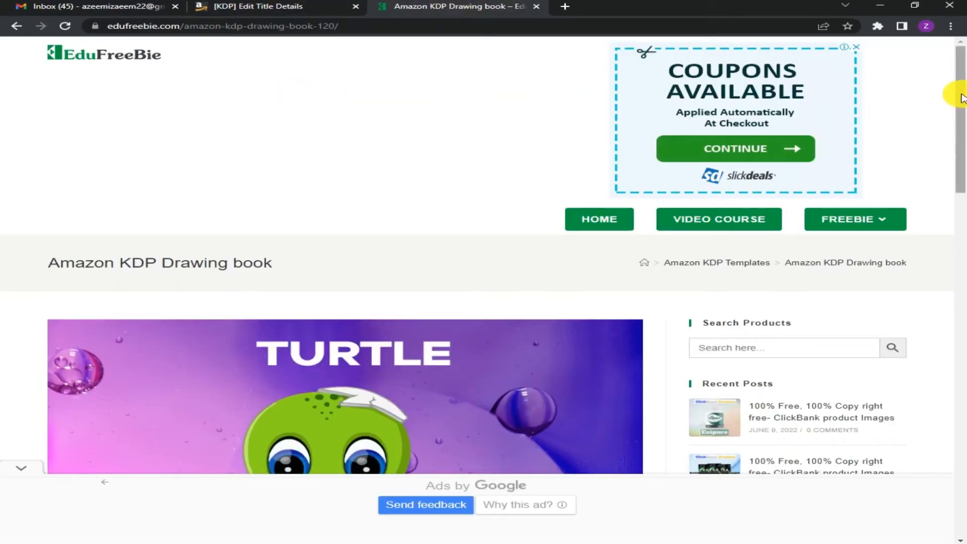
drag(962, 98, 962, 168)
Step: Return to the KDP paperback details form and enter "Turtle Drawing Book" as the book title
click(255, 7)
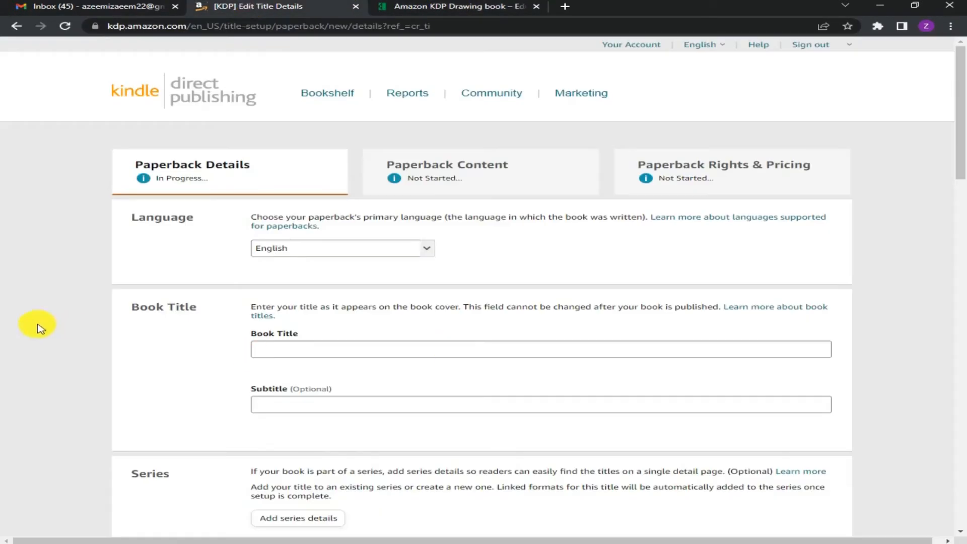
click(267, 347)
text(T)
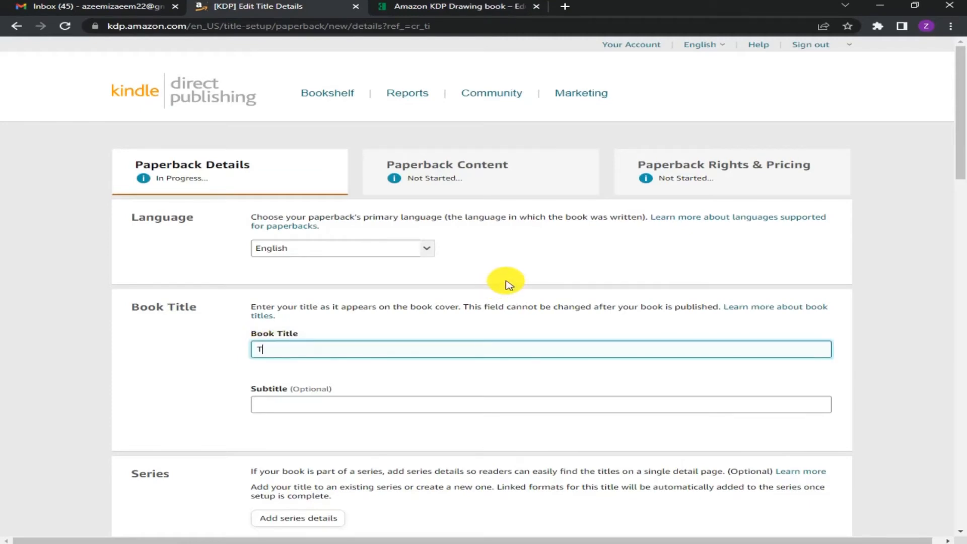
text(urtle Drawing book)
key(BackSpace)
key(BackSpace)
key(BackSpace)
key(BackSpace)
text(Book)
Step: Fill in the primary author with the prefix "Mr." and the author's first, middle and last names
drag(957, 111, 959, 162)
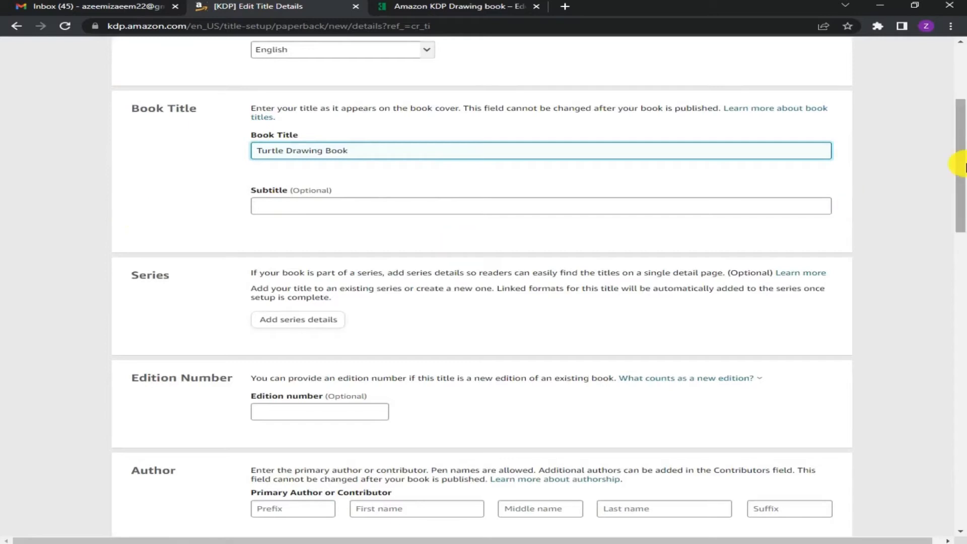
scroll(961, 165, down, 2)
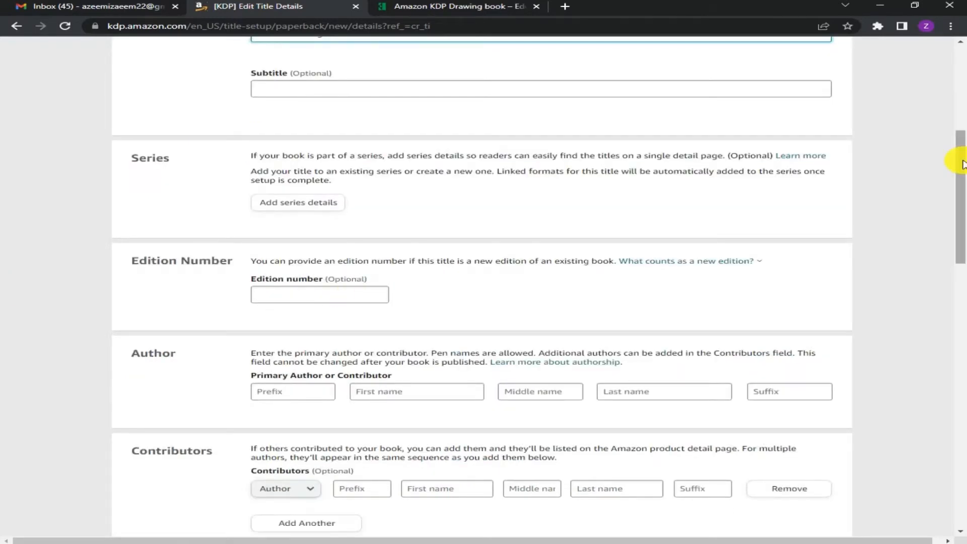
scroll(960, 165, down, 2)
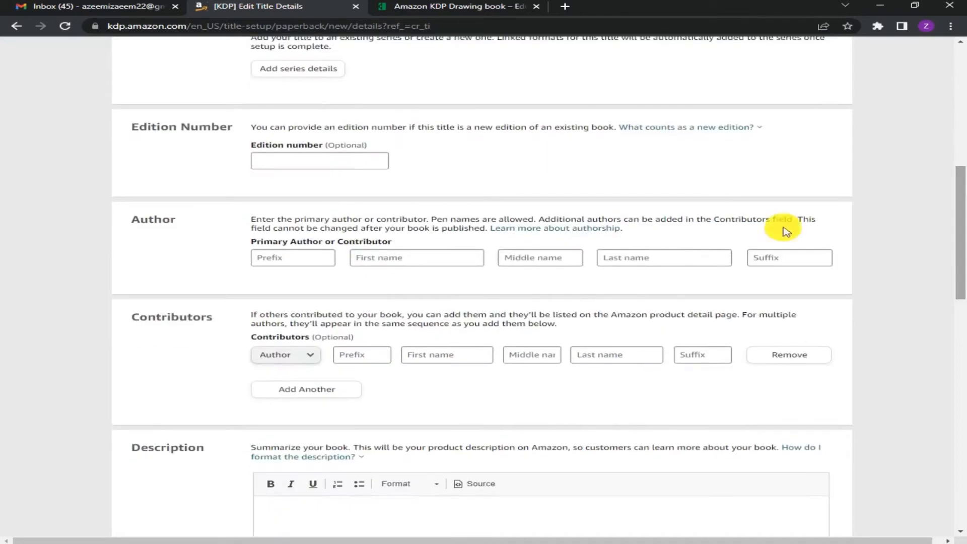
click(313, 259)
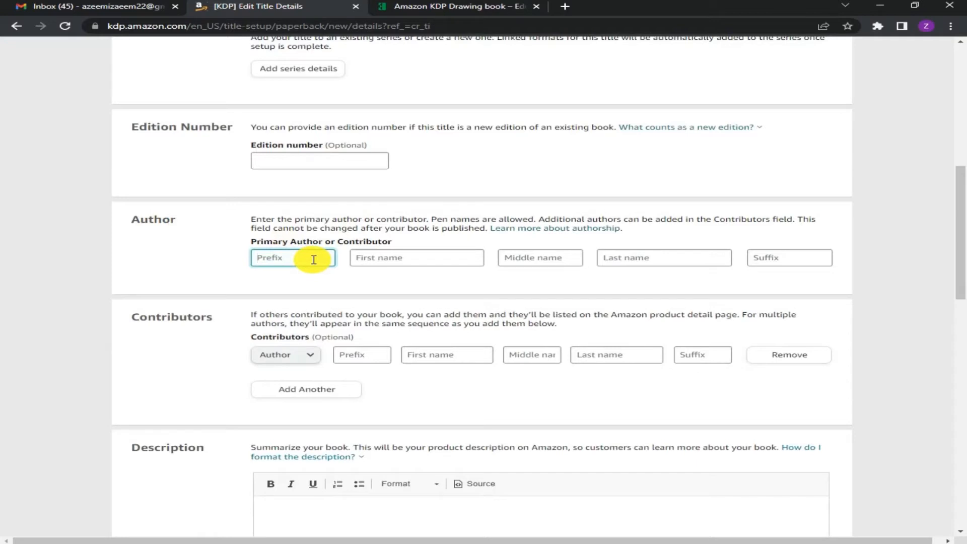
text(Mr.)
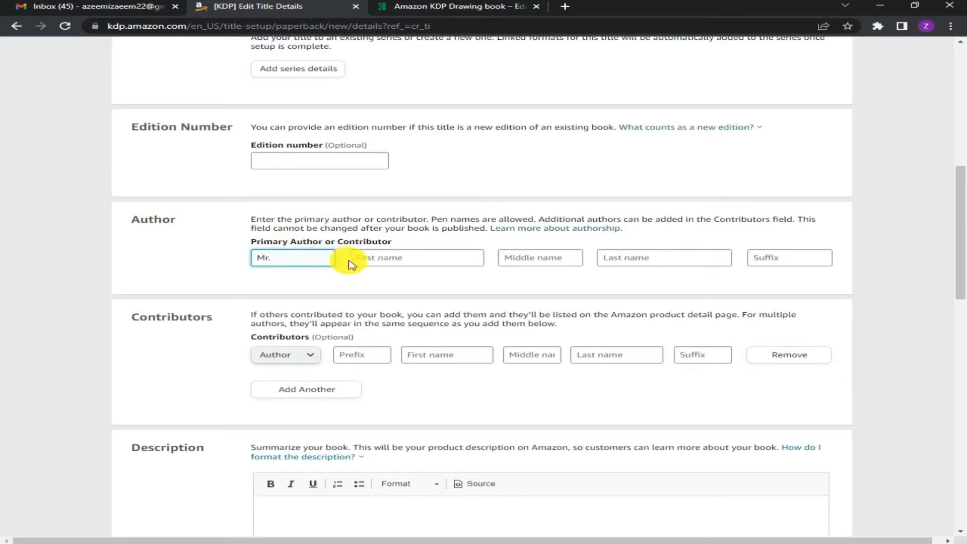
click(358, 259)
text(Z)
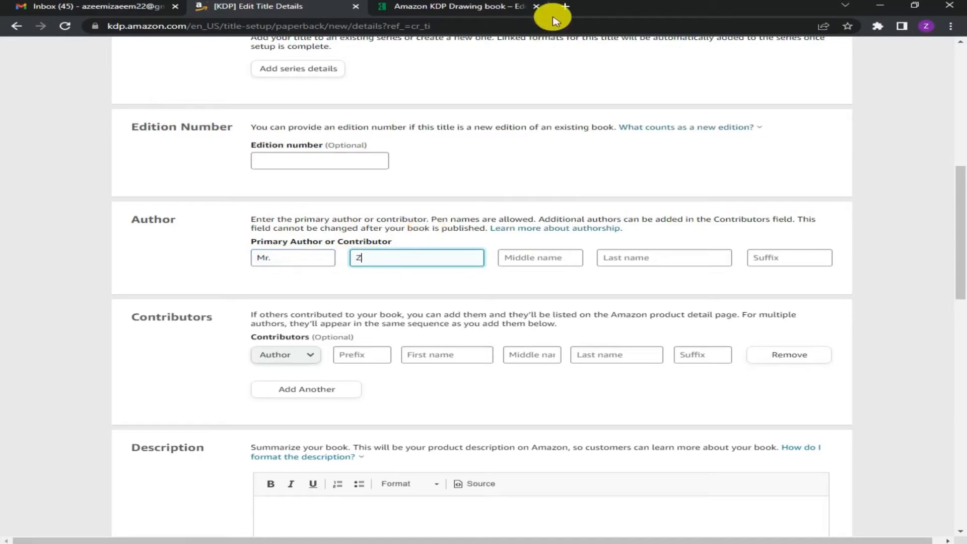
text(aeem)
click(621, 256)
text(Z)
key(BackSpace)
text(Azeemi)
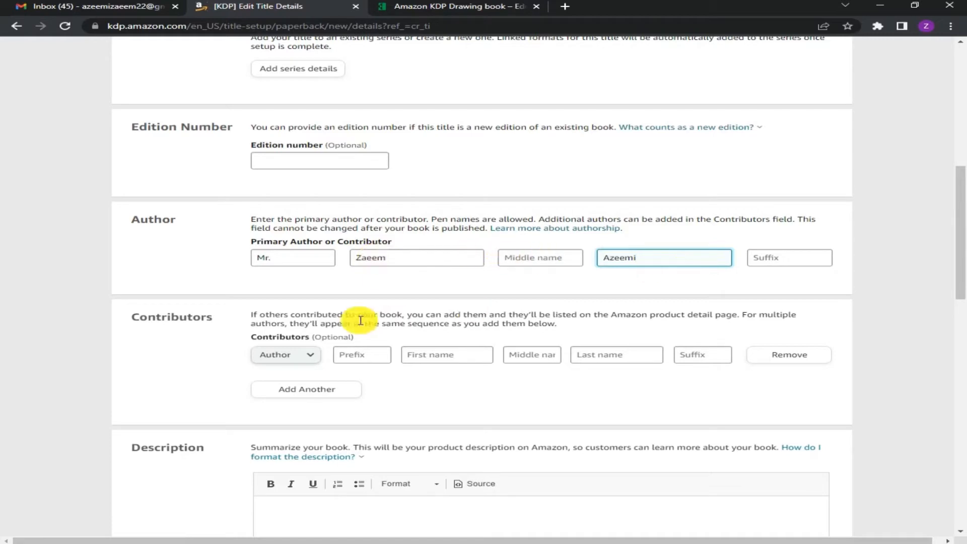
click(510, 262)
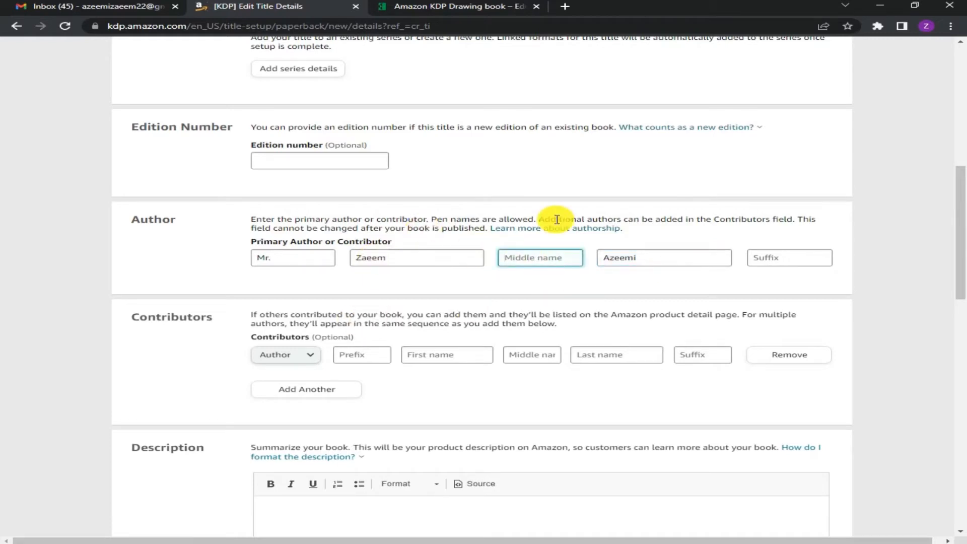
text(Uz zaman)
Step: Begin the book description with "This is a Turtle drawing book", correcting the misspelt animal name with the spelling suggestion
drag(957, 190, 963, 225)
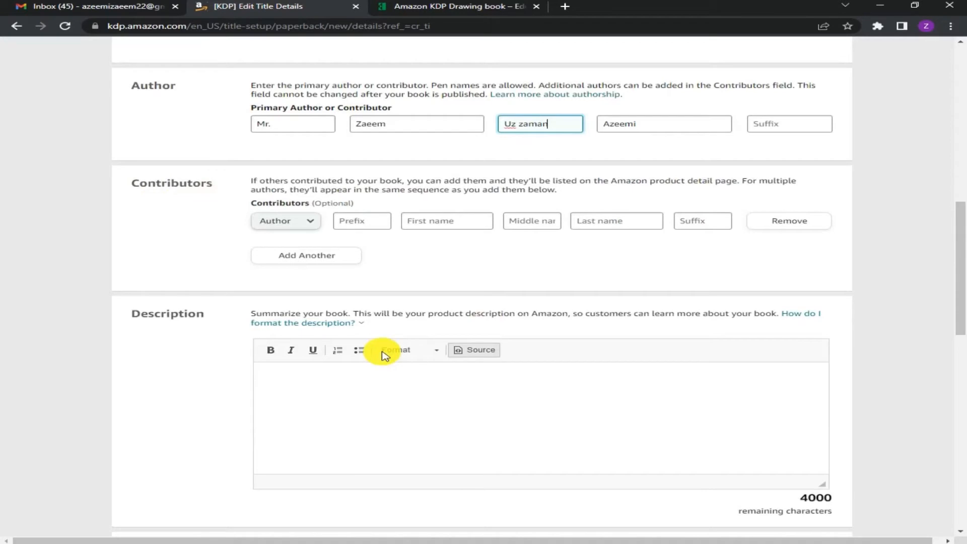
scroll(960, 212, down, 2)
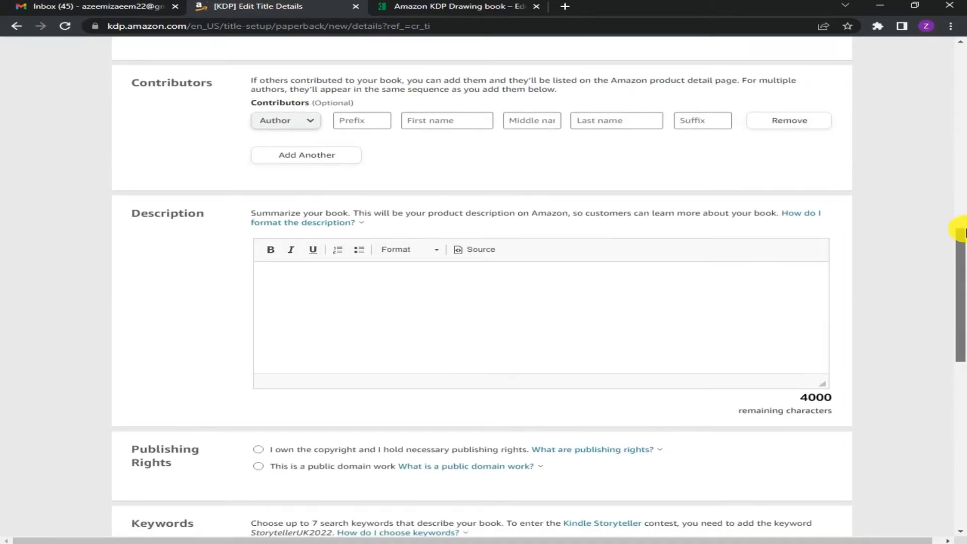
click(286, 284)
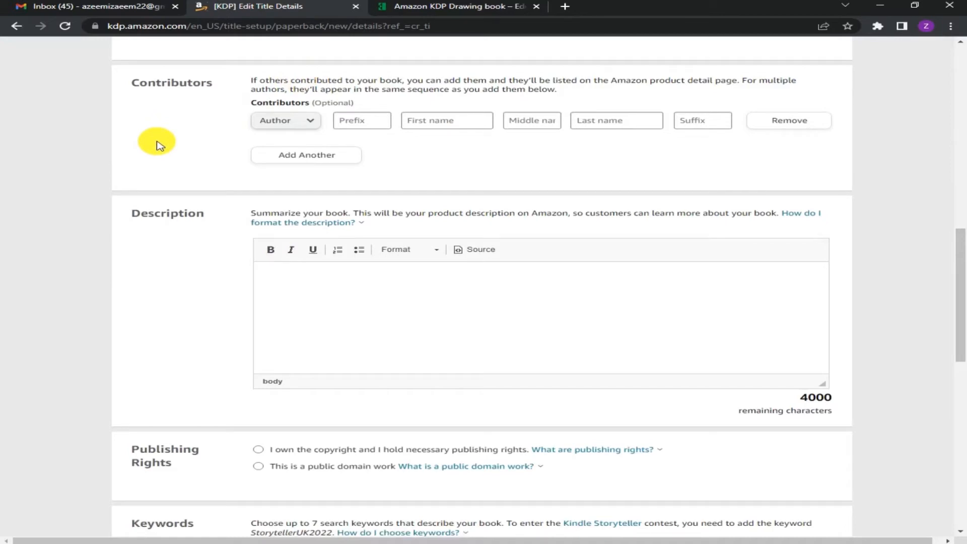
text(This is a)
text( dr)
text(wing book)
key(ctrl+Left)
text(Turtiel)
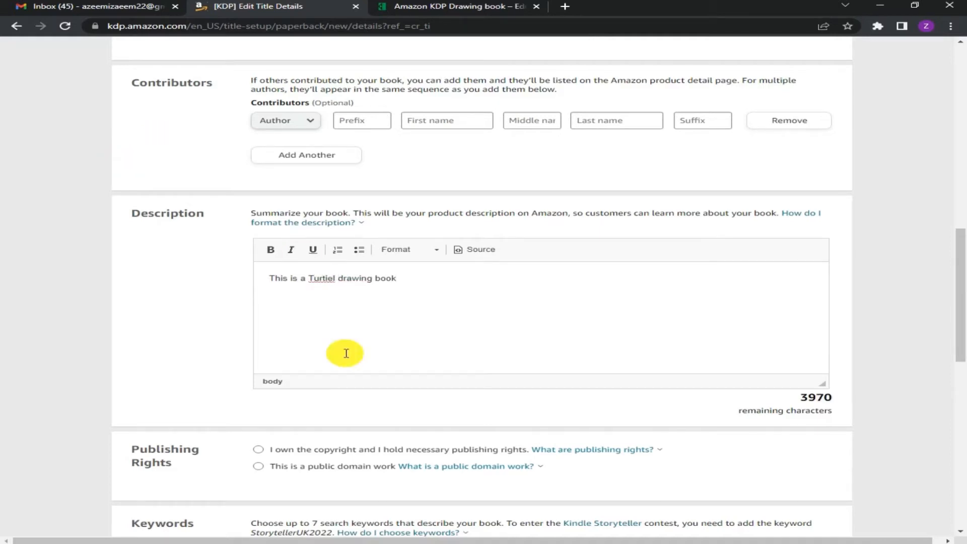
right_click(317, 279)
click(324, 291)
Step: Complete the description with "for children's, it's a very good book for learning purpose and all children's easily draw.", correcting the spelling of "easily"
click(405, 282)
text(for child)
text(ren's )
text( it's a very good)
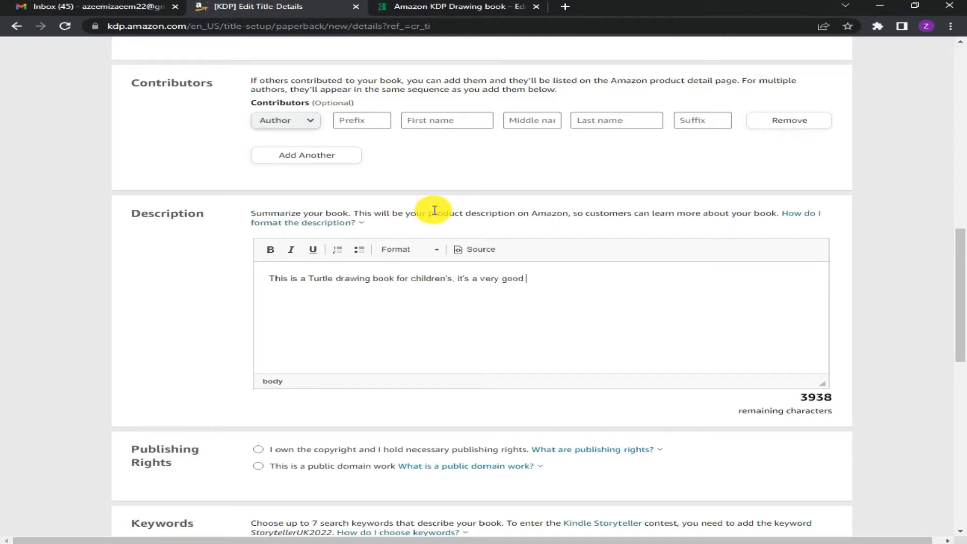
text( book for learning purpos)
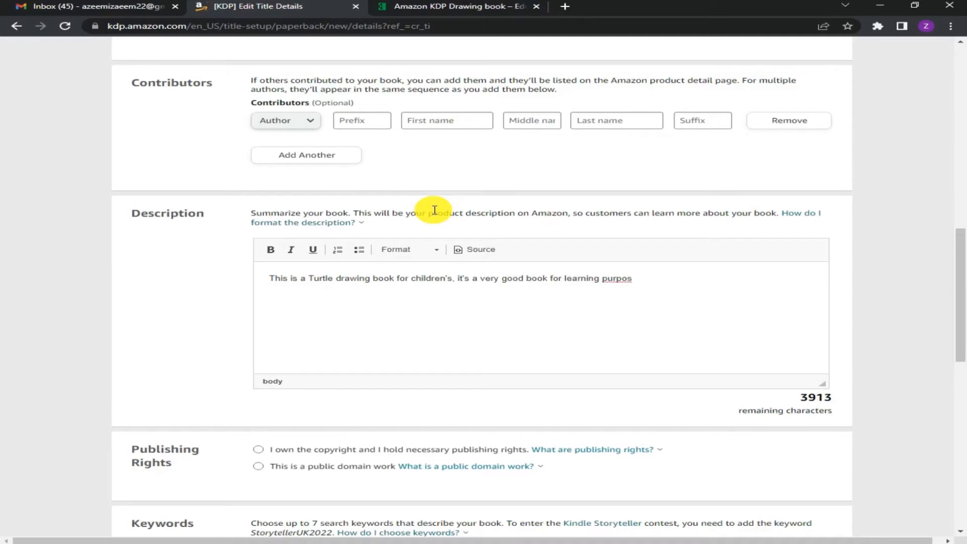
text(e and all children's easly draw)
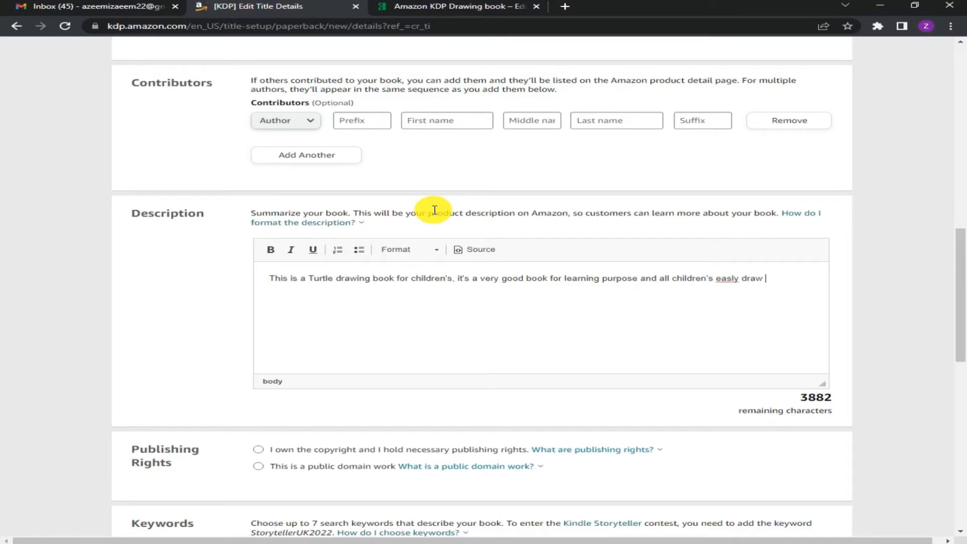
right_click(728, 280)
click(746, 288)
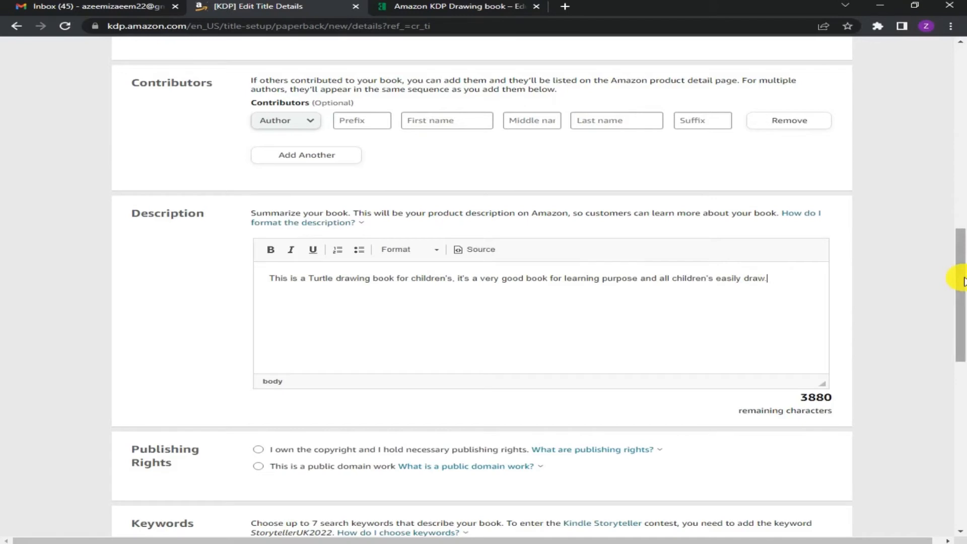
Step: Declare under Publishing Rights that you own the copyright and hold the necessary publishing rights
drag(962, 292, 965, 323)
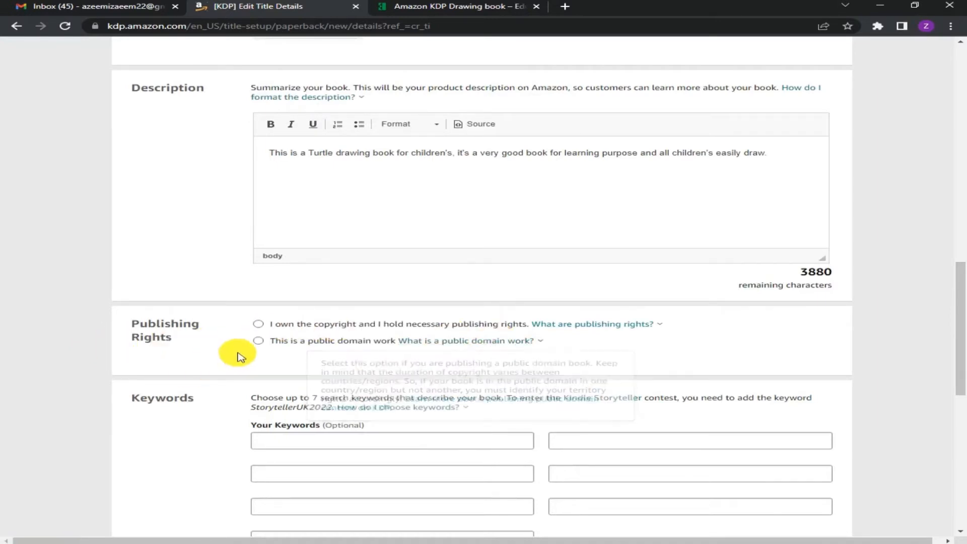
click(258, 323)
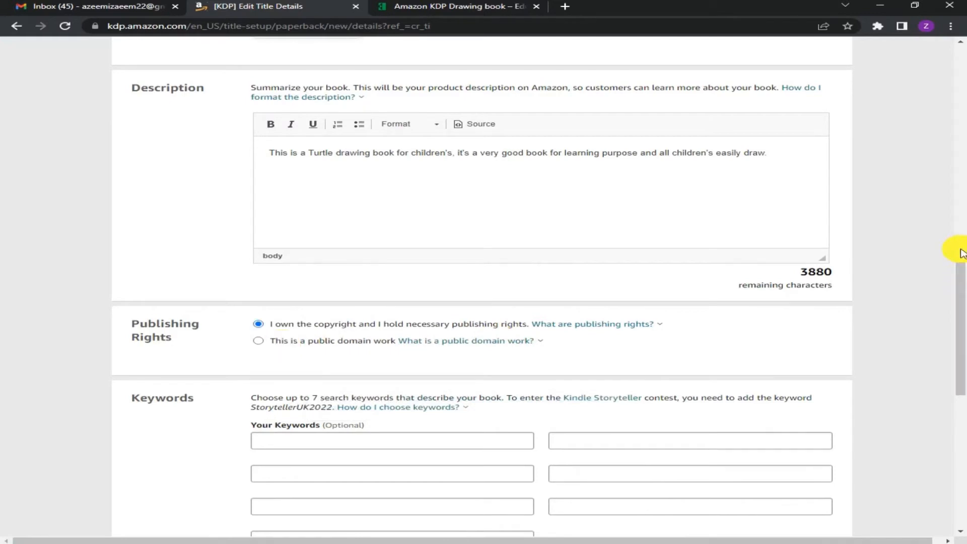
Step: Enter the keywords drawing book, children drawing book, turtle drawing book for children, child drawing book, drawing book for learing and drawing book for kids
drag(960, 269, 962, 310)
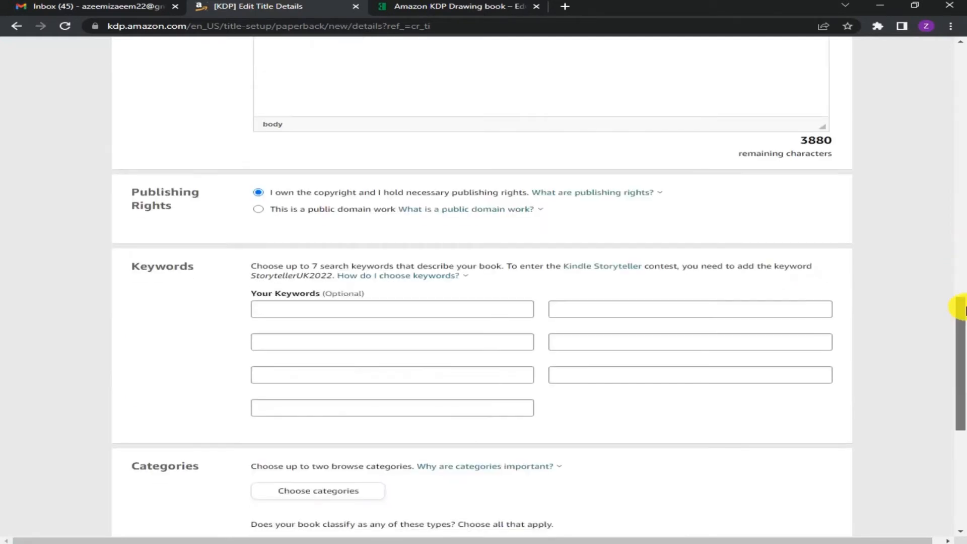
click(295, 309)
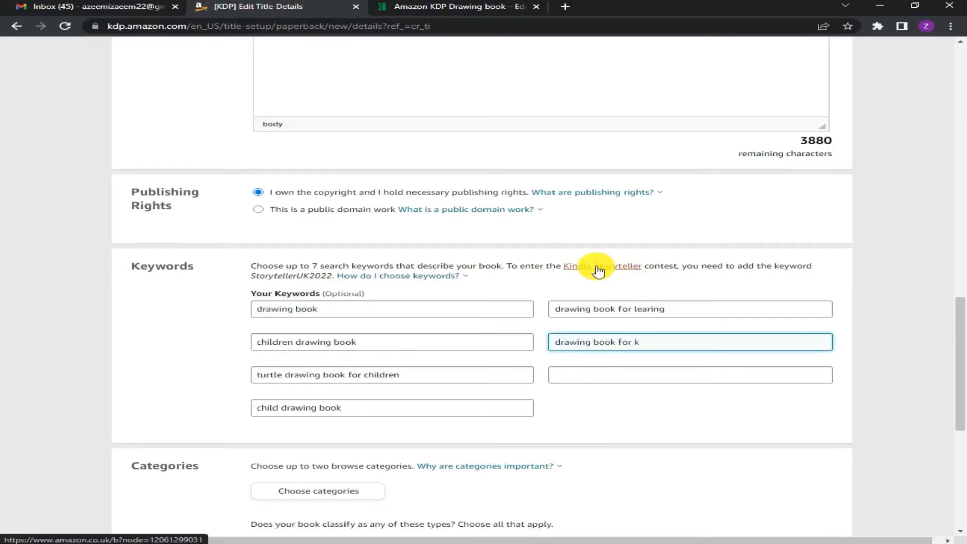
click(558, 379)
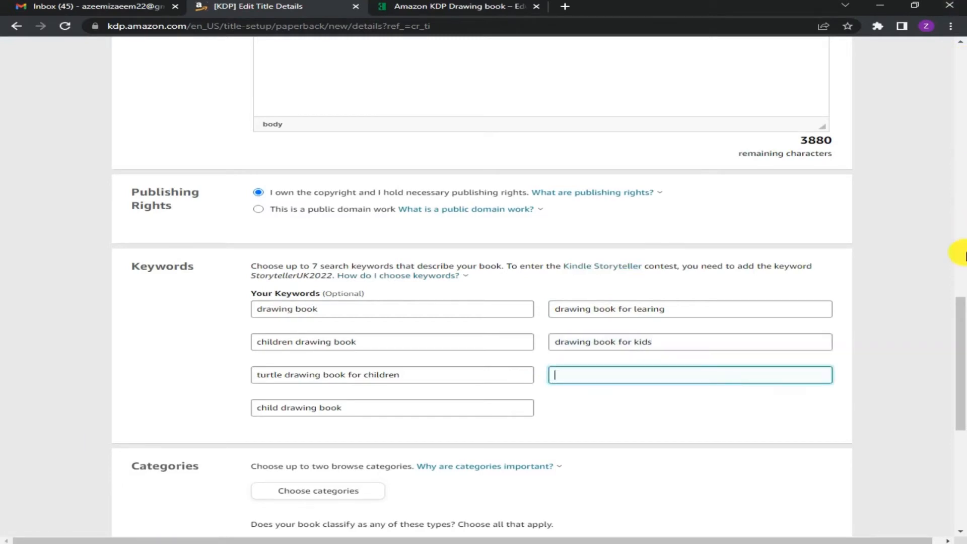
Step: Assign and save the Non-Classifiable category, and answer No to the adult content question
drag(960, 307, 961, 350)
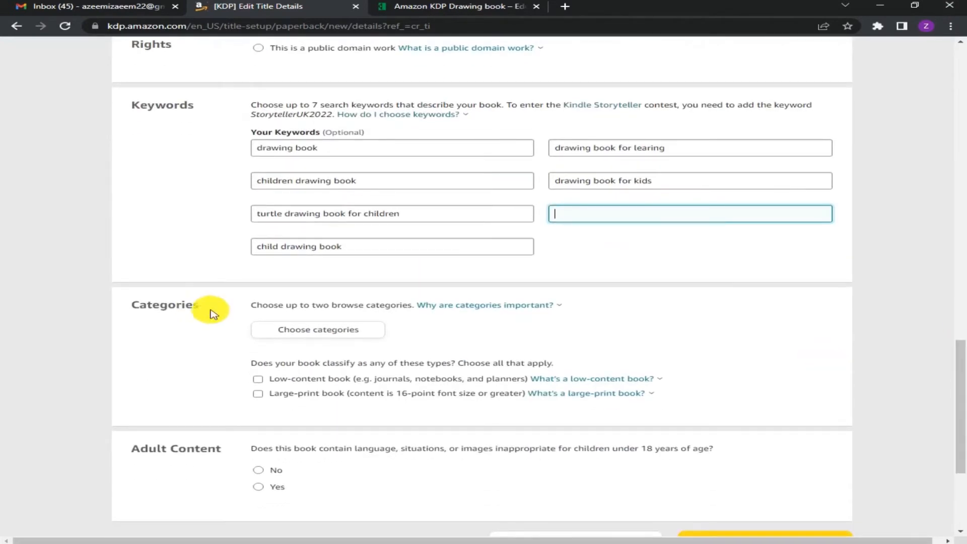
click(302, 333)
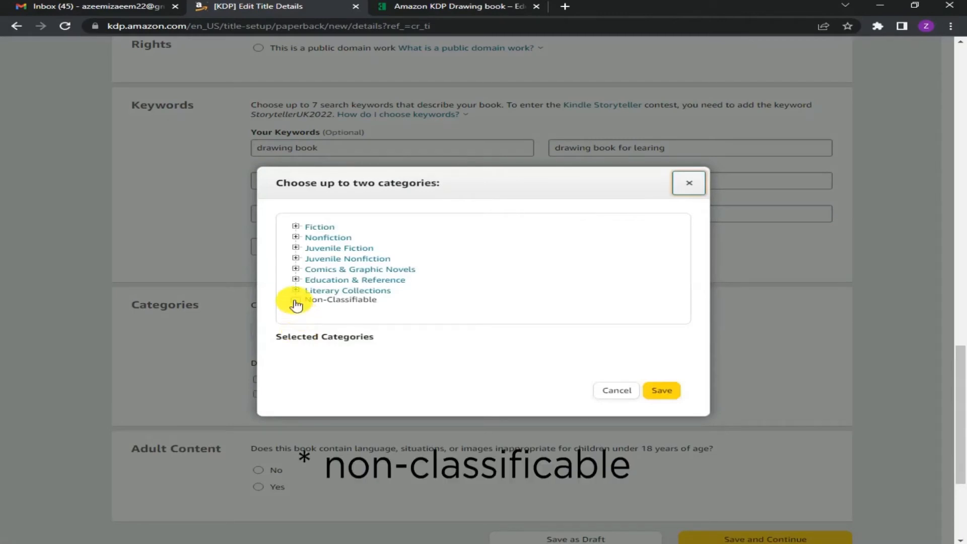
click(296, 304)
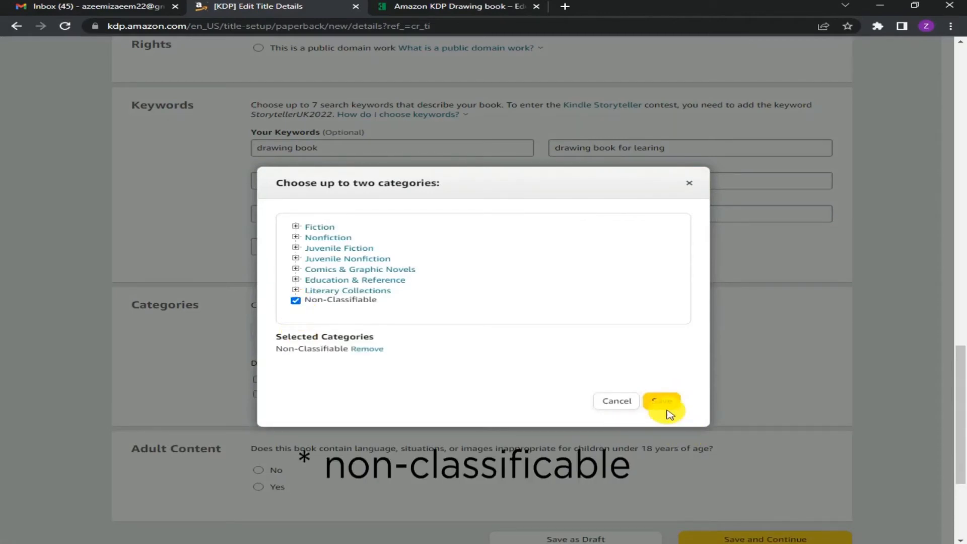
click(664, 394)
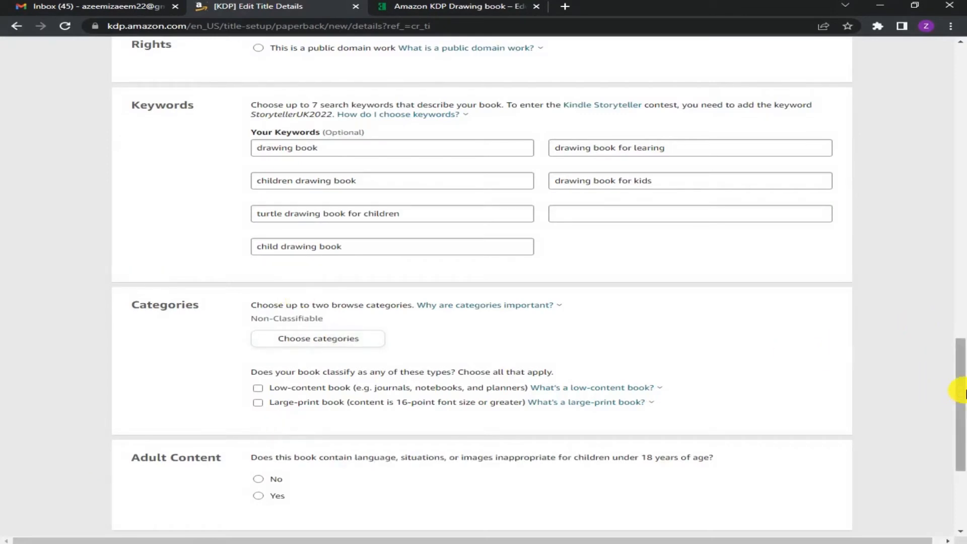
drag(960, 392, 960, 421)
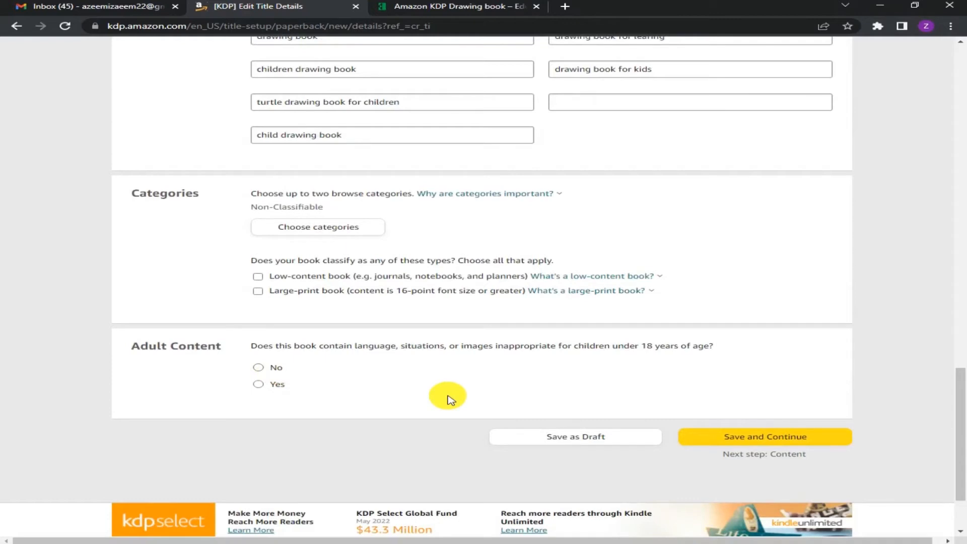
click(260, 370)
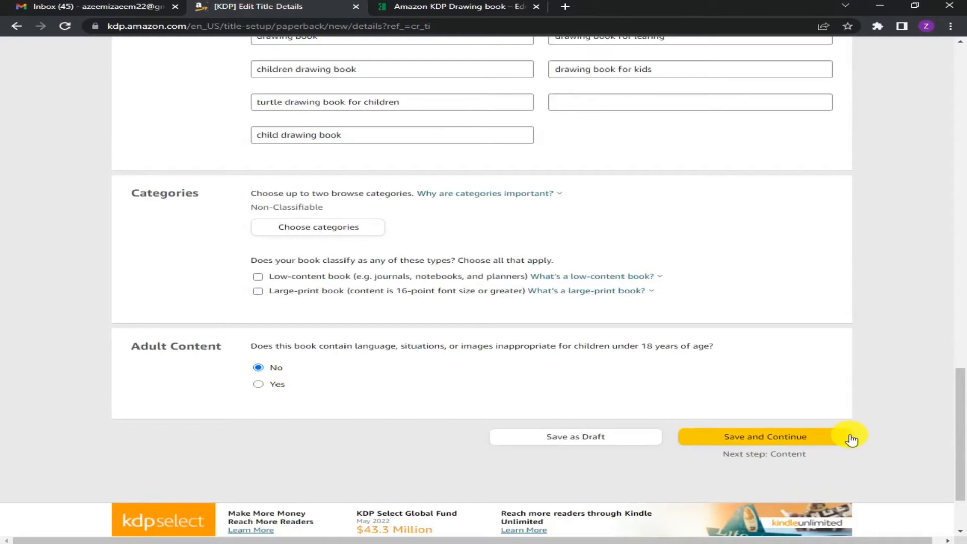
Step: Save the paperback details, continue to the content page, and assign a free KDP ISBN to the book
click(805, 439)
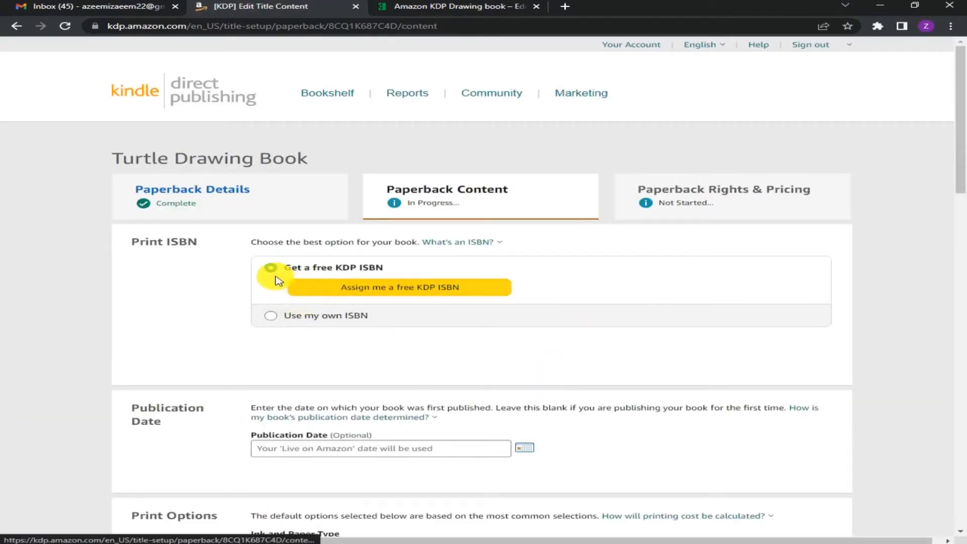
click(388, 289)
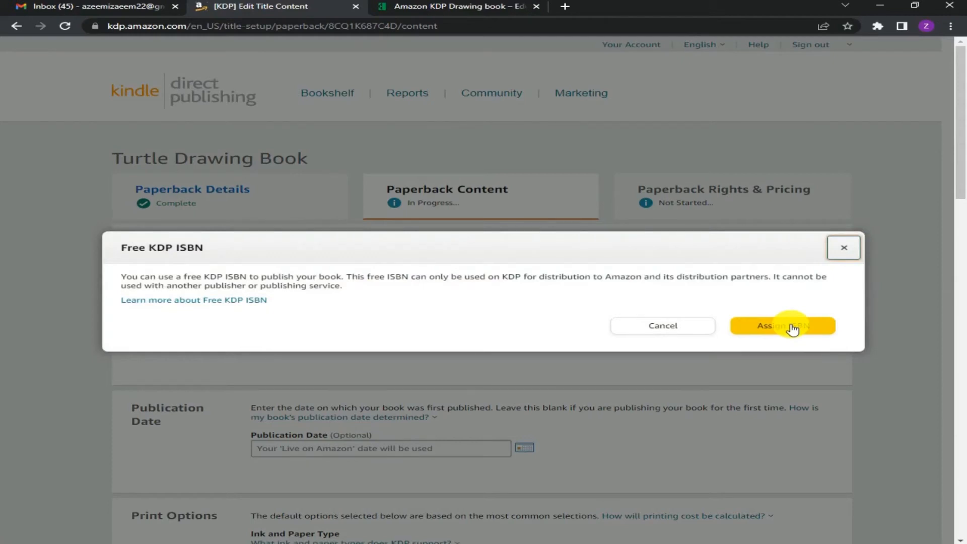
click(793, 328)
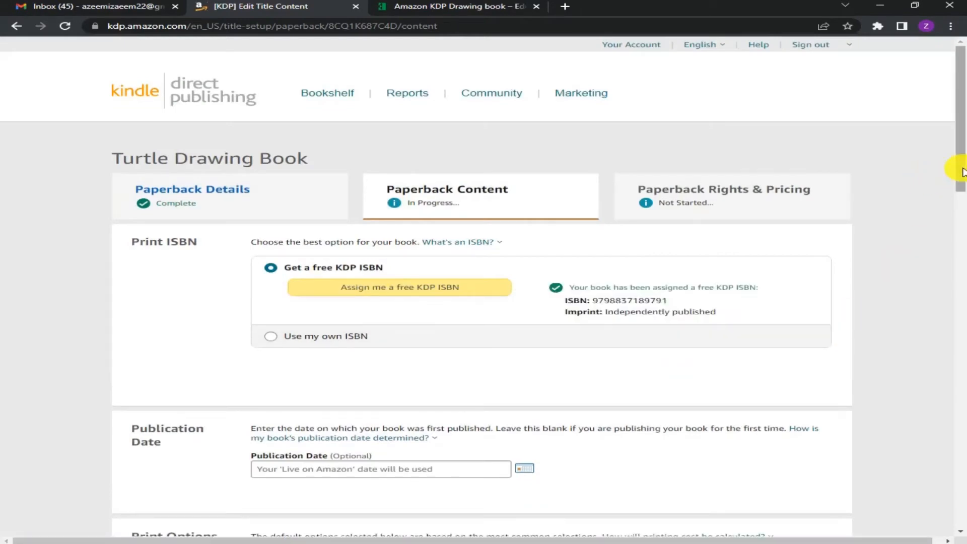
Step: Set the publication date to 06/19/2022 and choose Premium color interior with white paper as the ink and paper type
drag(962, 171, 958, 205)
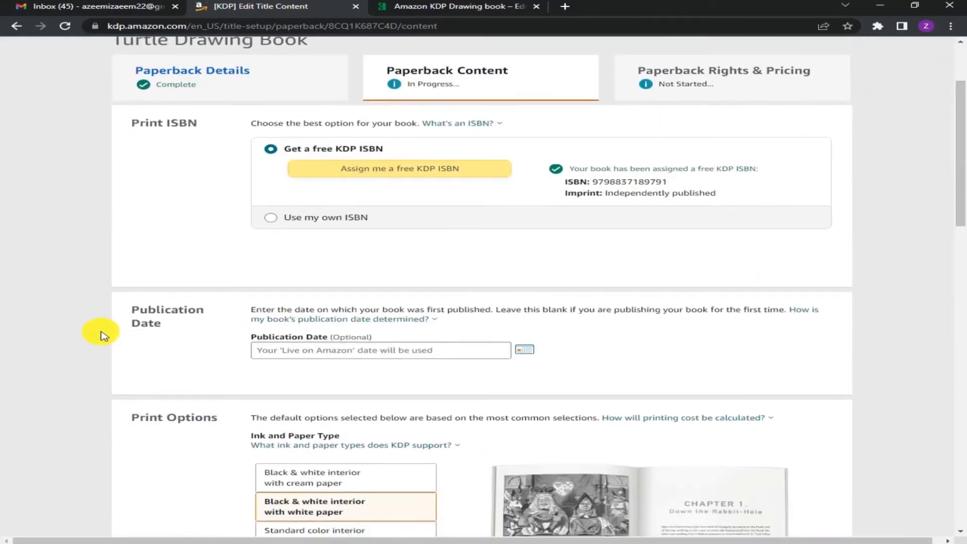
click(408, 351)
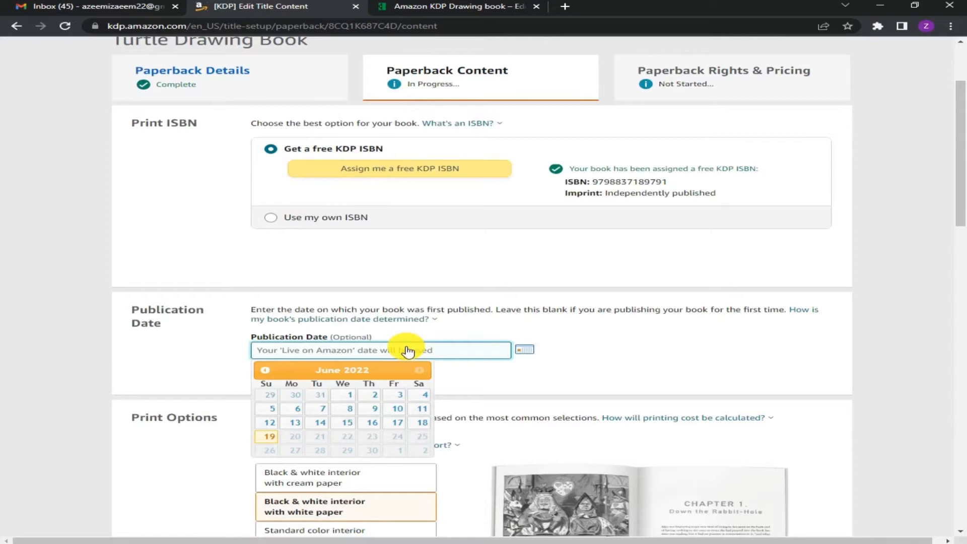
click(263, 437)
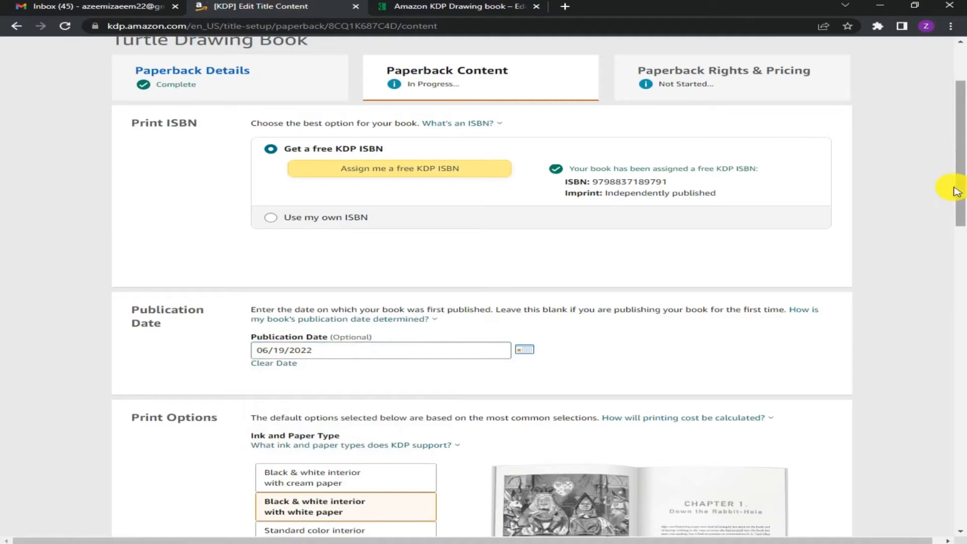
drag(965, 194, 963, 257)
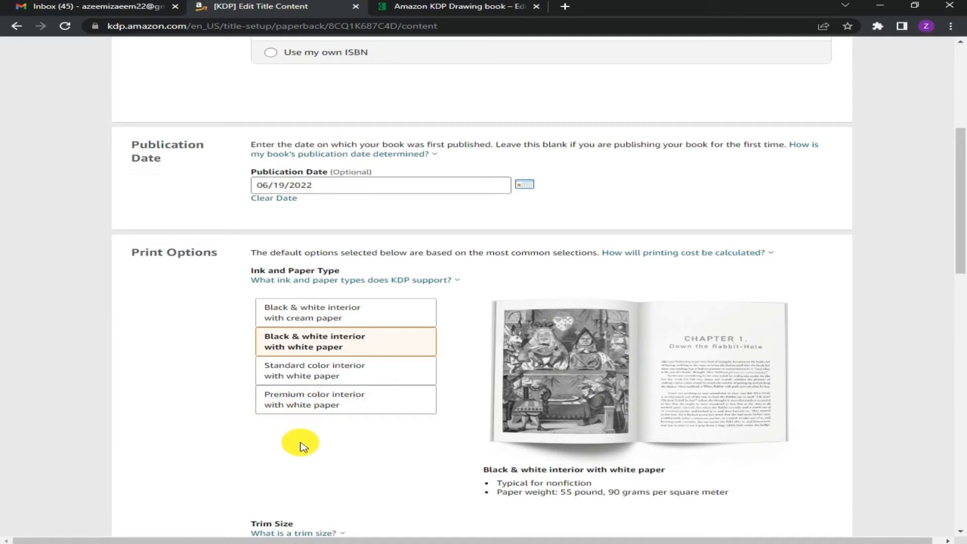
click(312, 402)
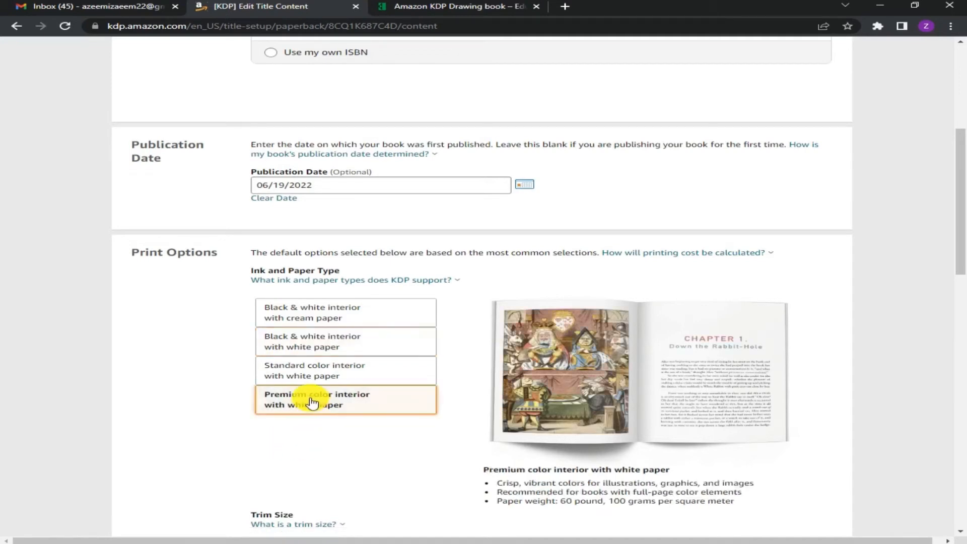
scroll(961, 282, down, 3)
drag(962, 285, 962, 325)
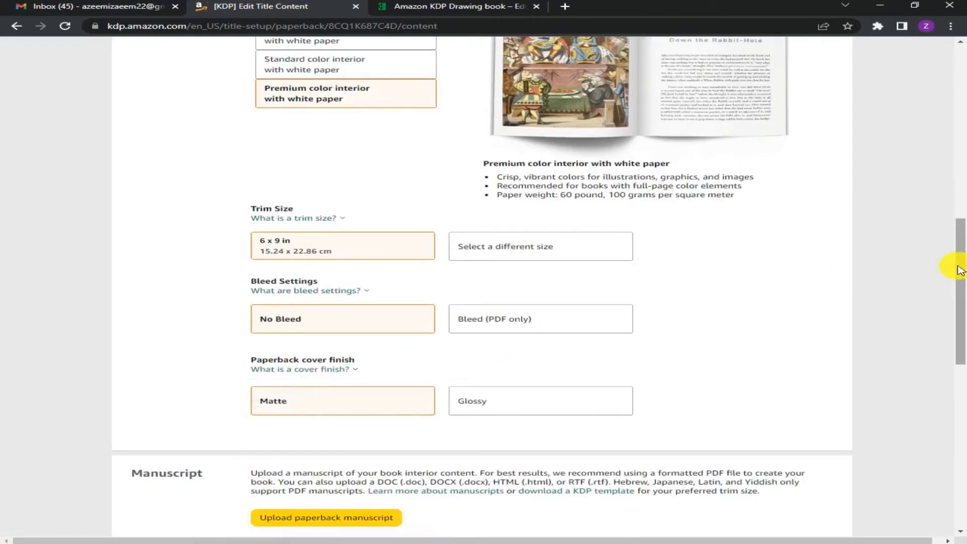
drag(959, 266, 963, 300)
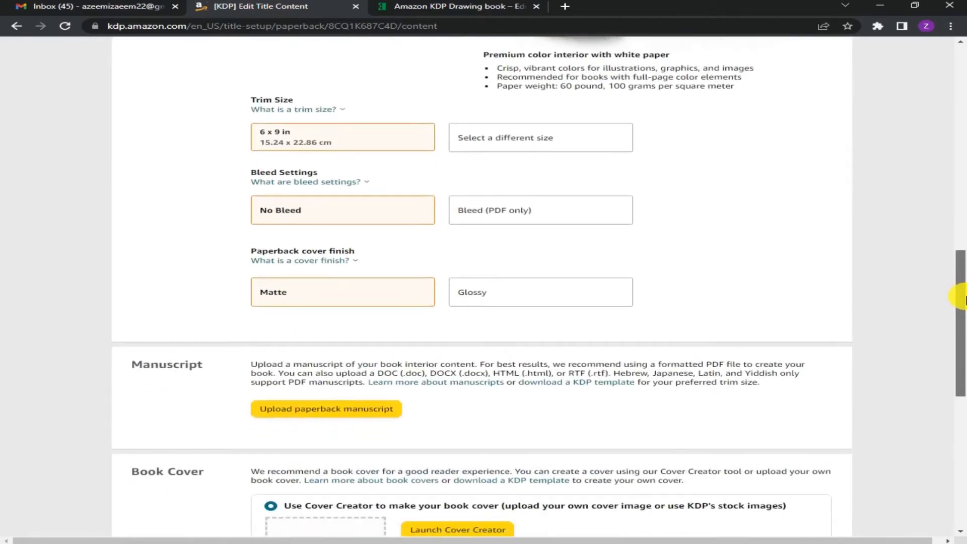
drag(965, 297, 960, 318)
click(308, 344)
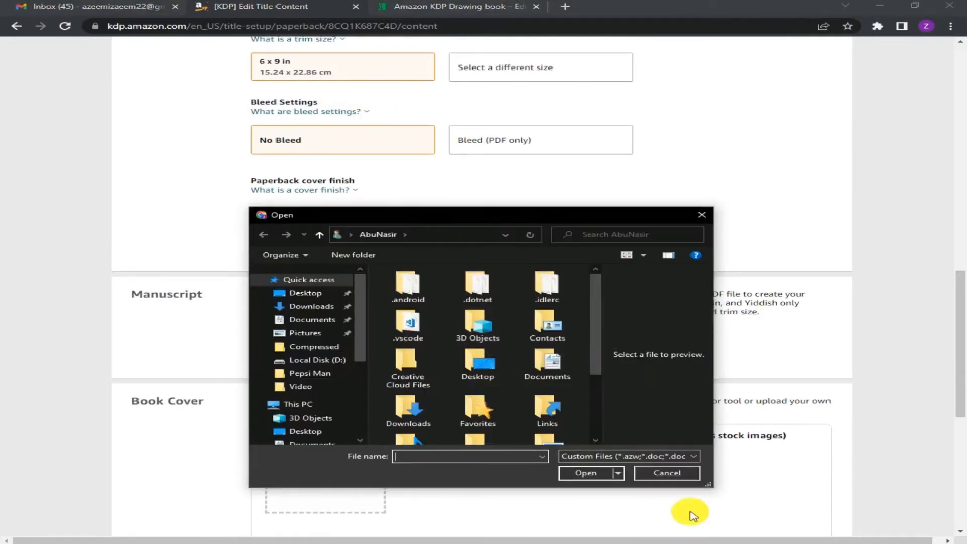
click(668, 473)
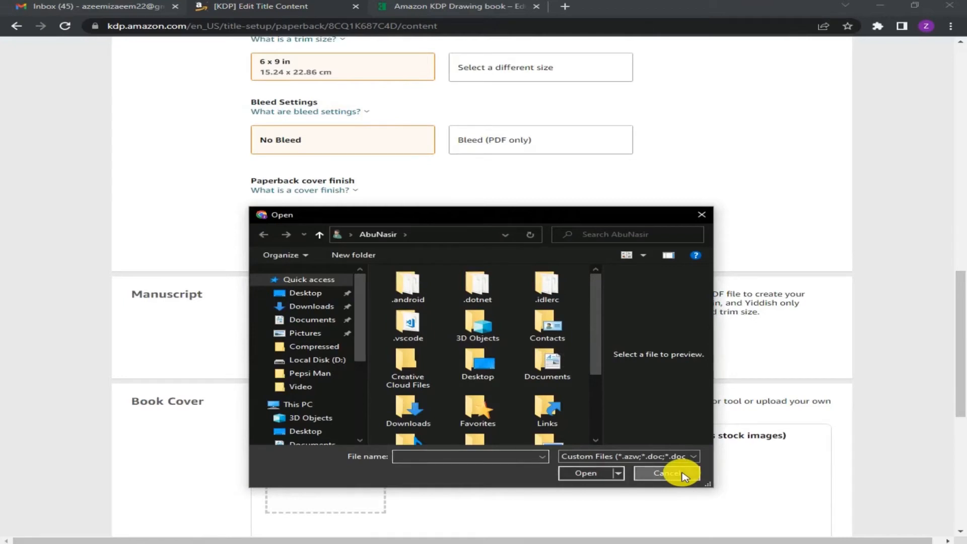
Step: Switch to Word and create a blank document
click(880, 5)
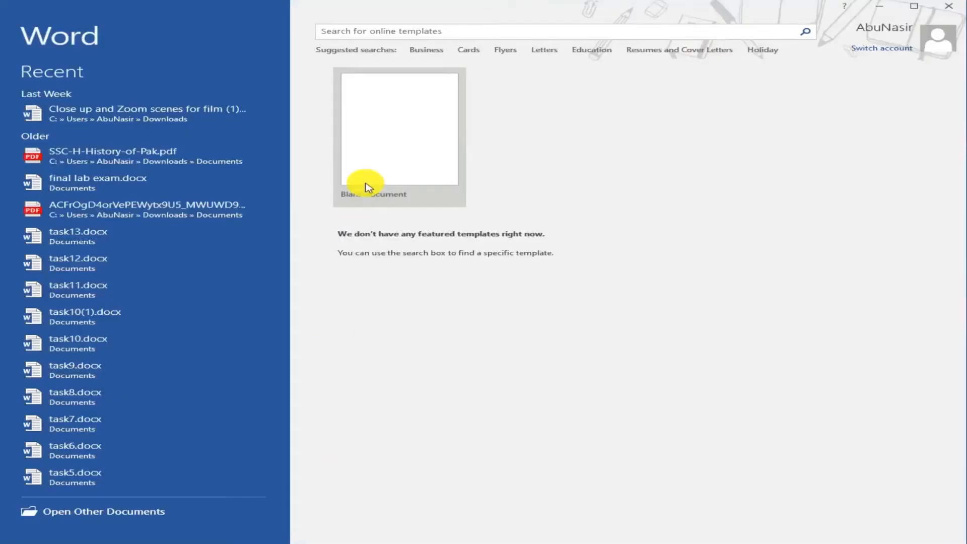
click(375, 130)
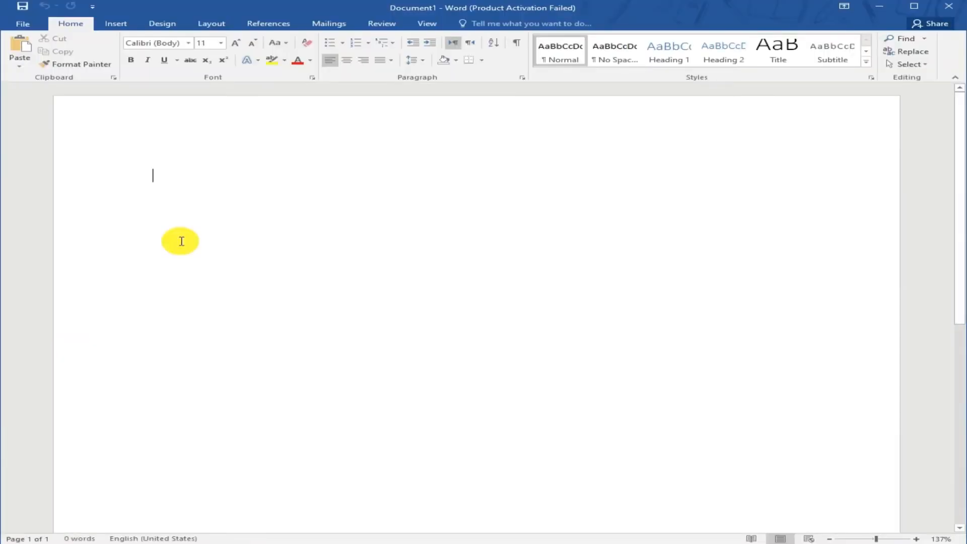
Step: Insert all the pictures from the Turtle Drawing Book folder in Downloads > Compressed into the blank document
click(116, 23)
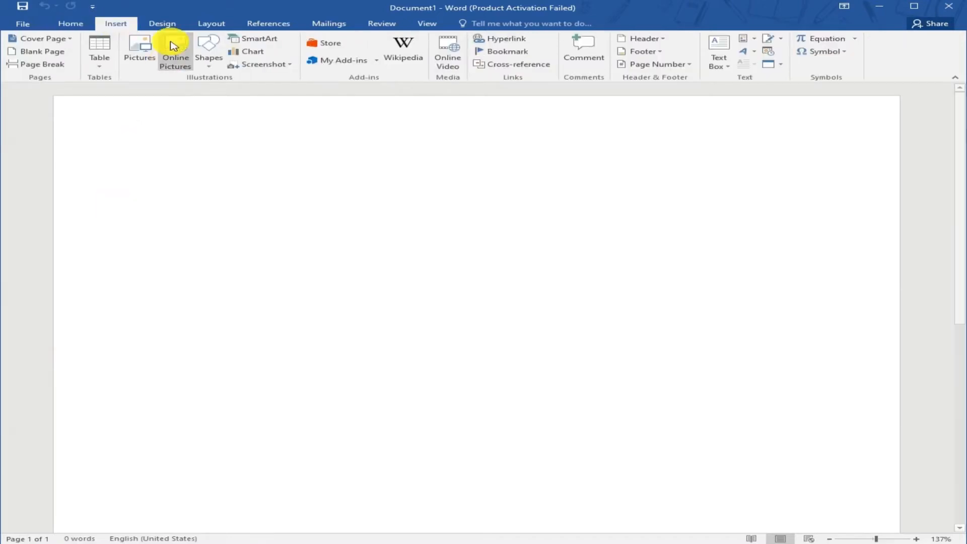
click(137, 43)
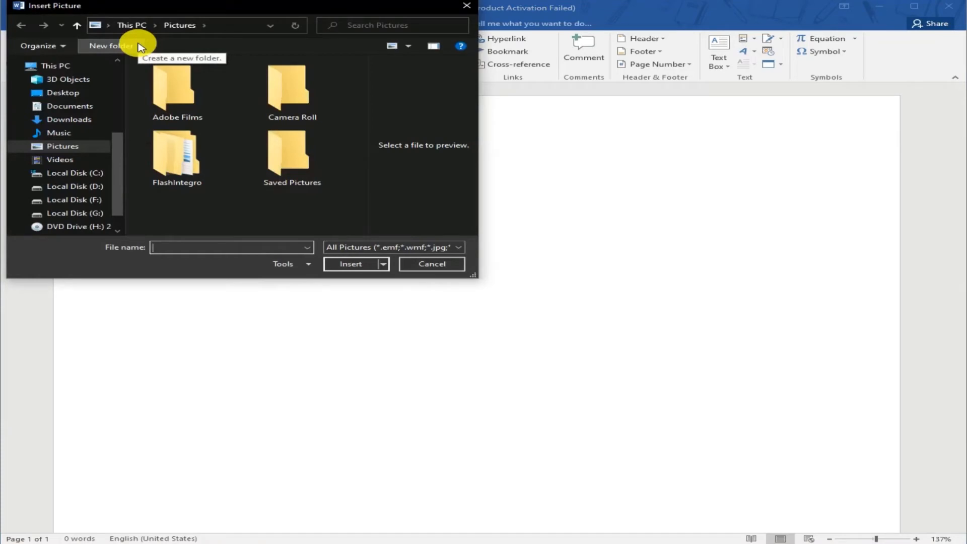
click(57, 121)
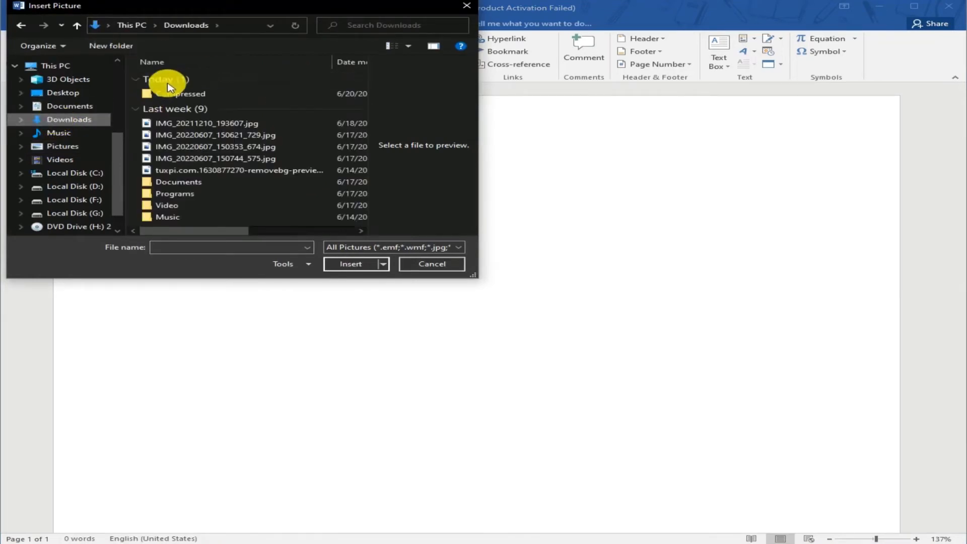
click(172, 96)
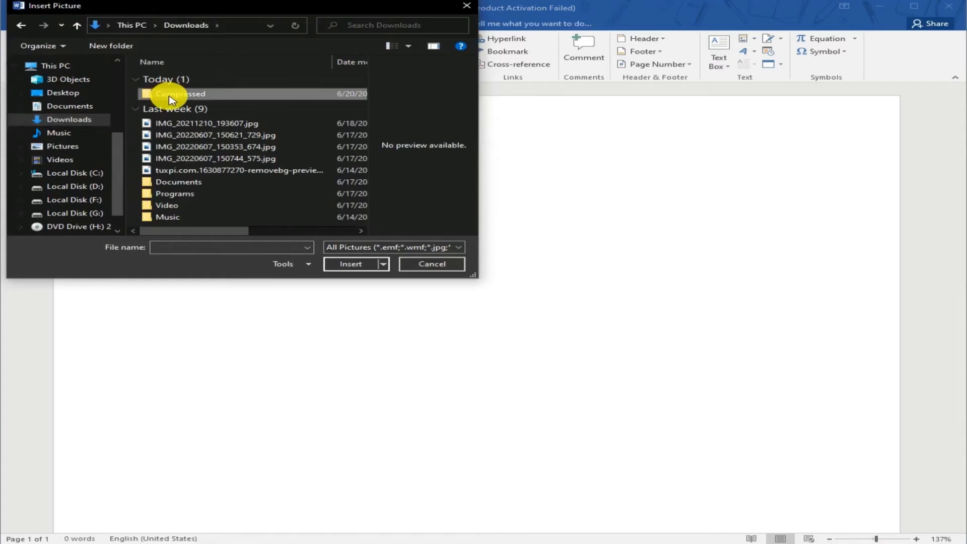
double_click(171, 97)
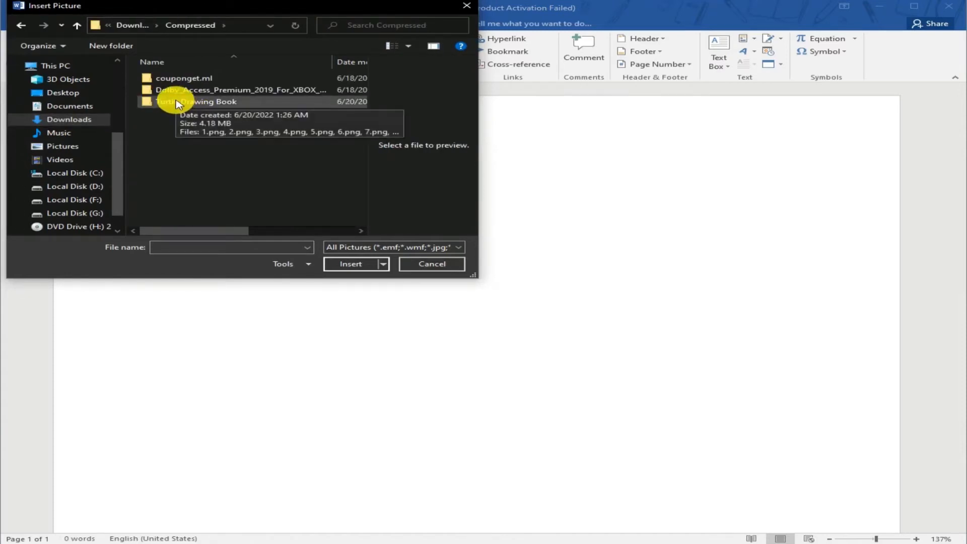
click(176, 103)
click(348, 263)
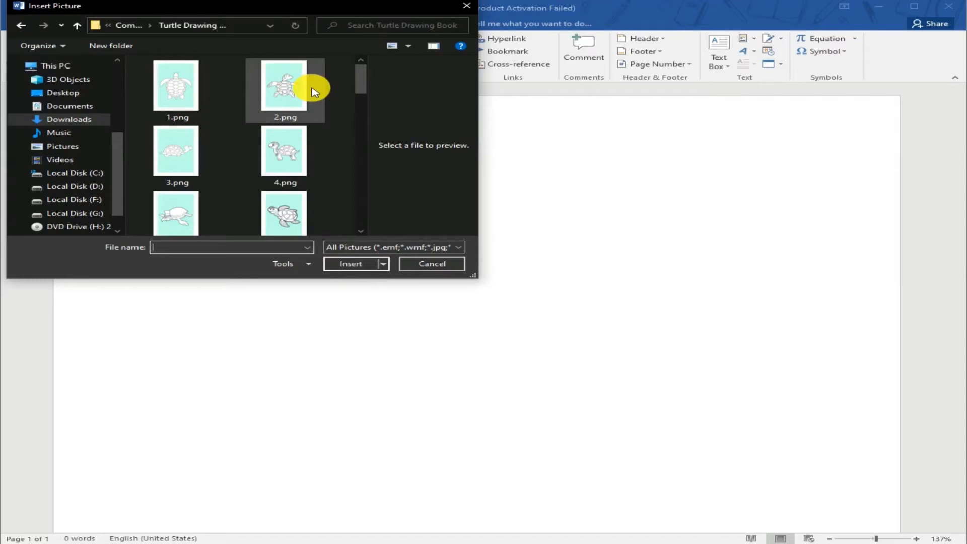
drag(361, 94, 375, 61)
click(179, 71)
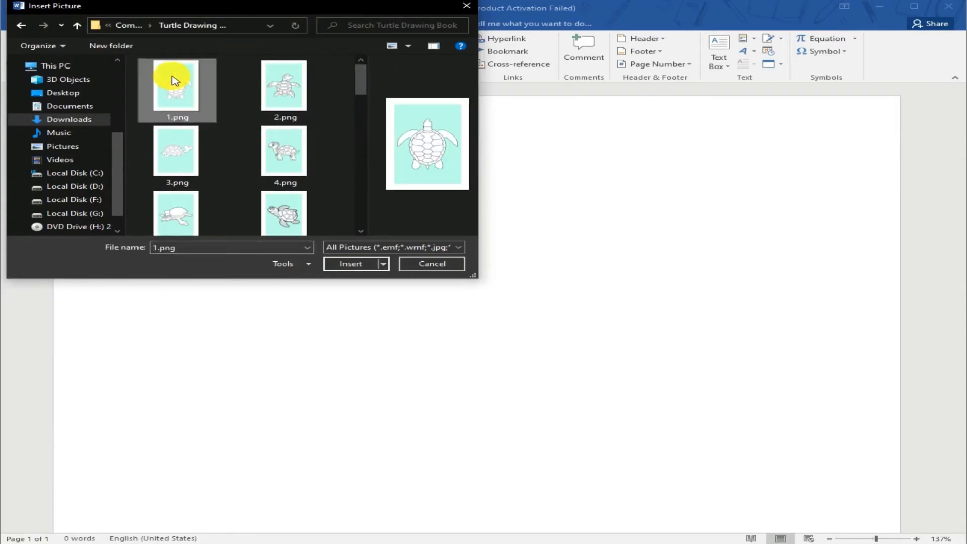
key(ctrl+a)
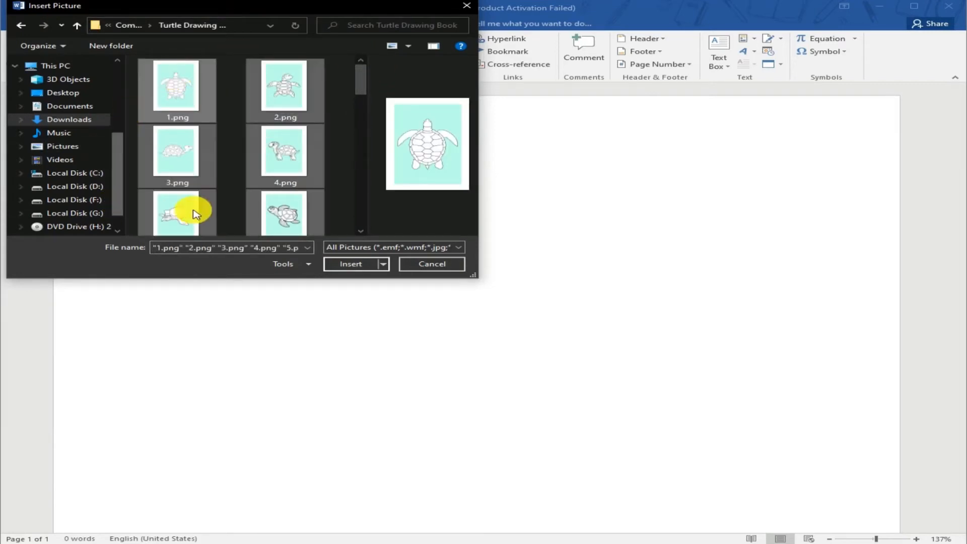
click(358, 264)
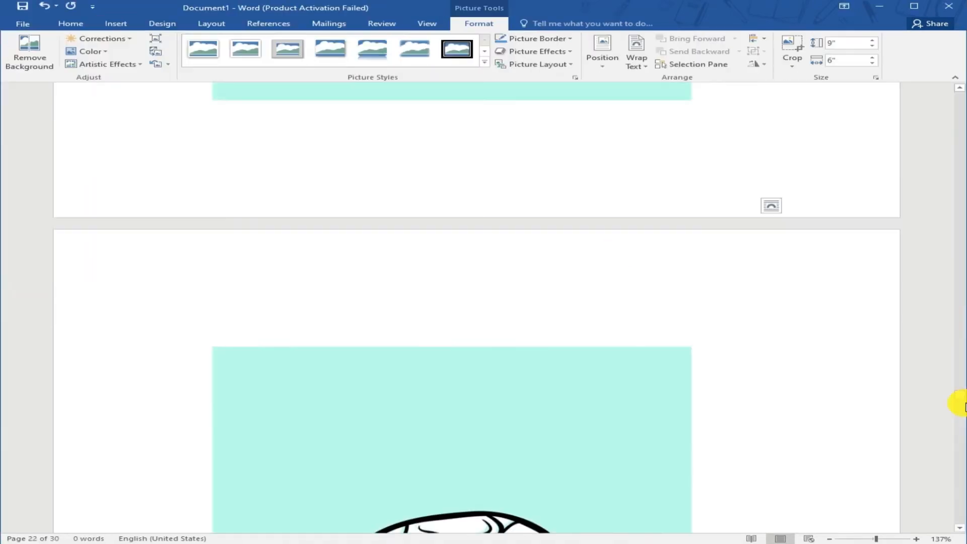
Step: Export the document as a PDF named turtle book to the Desktop
drag(962, 401, 955, 93)
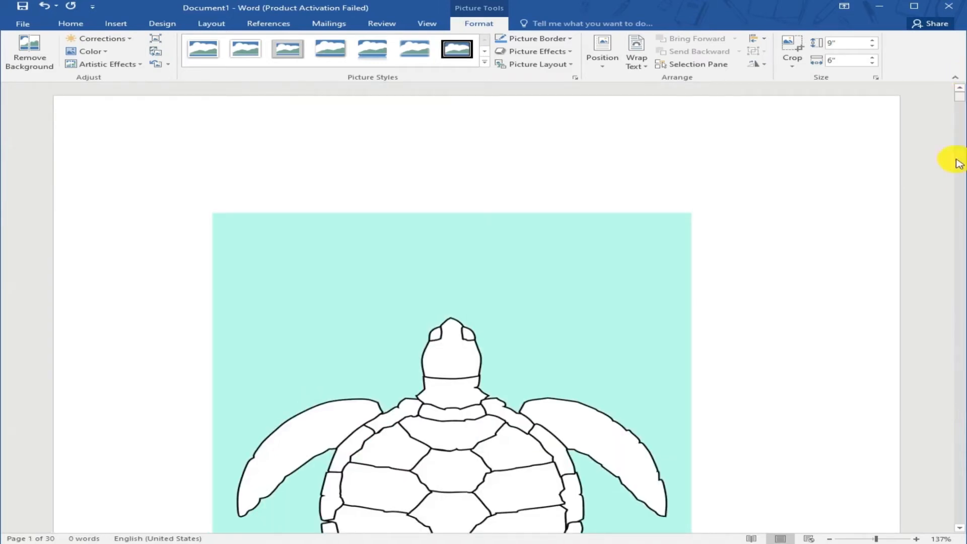
scroll(959, 165, down, 20)
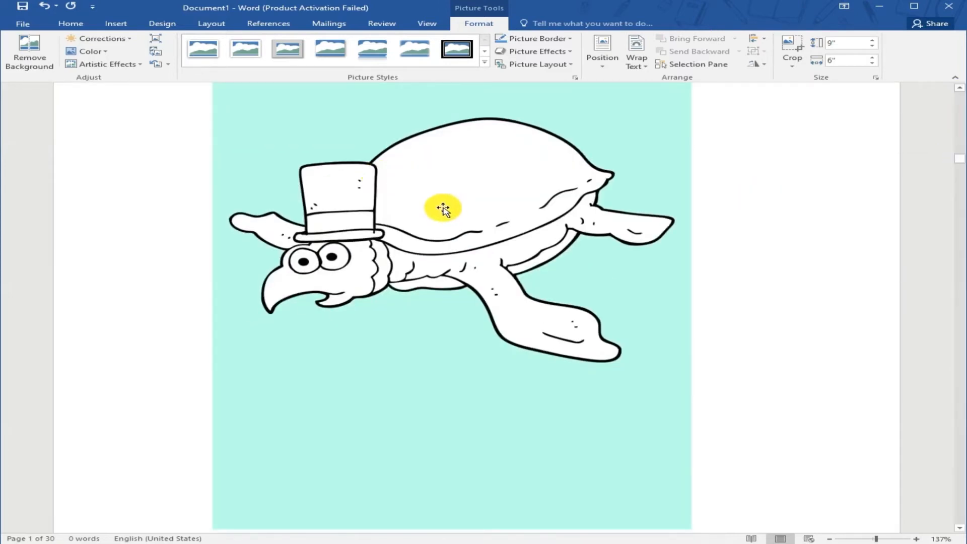
drag(963, 162, 961, 98)
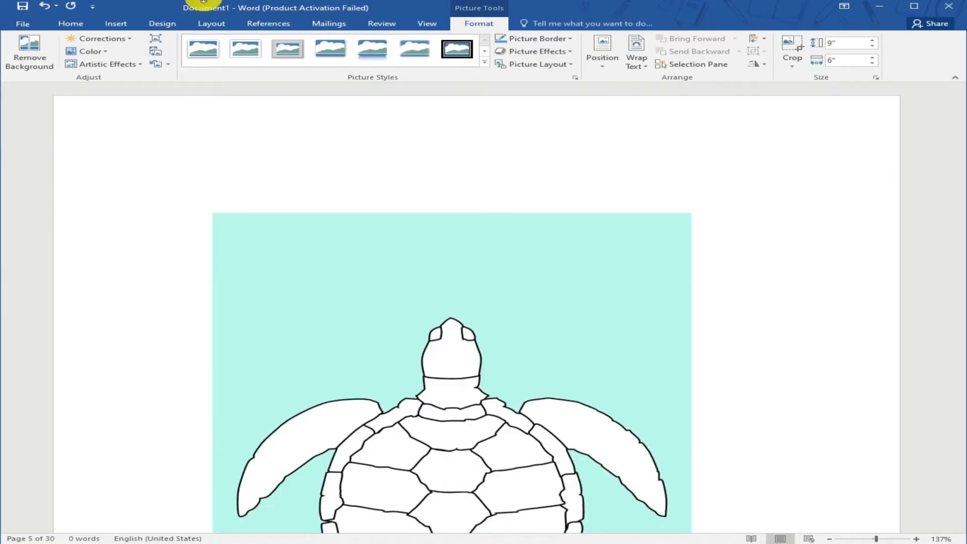
click(22, 23)
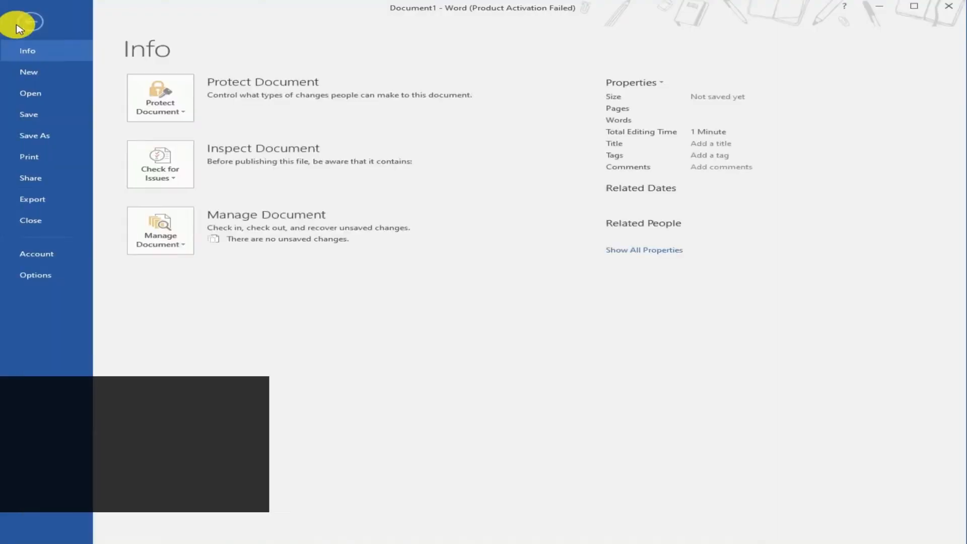
click(34, 199)
click(391, 137)
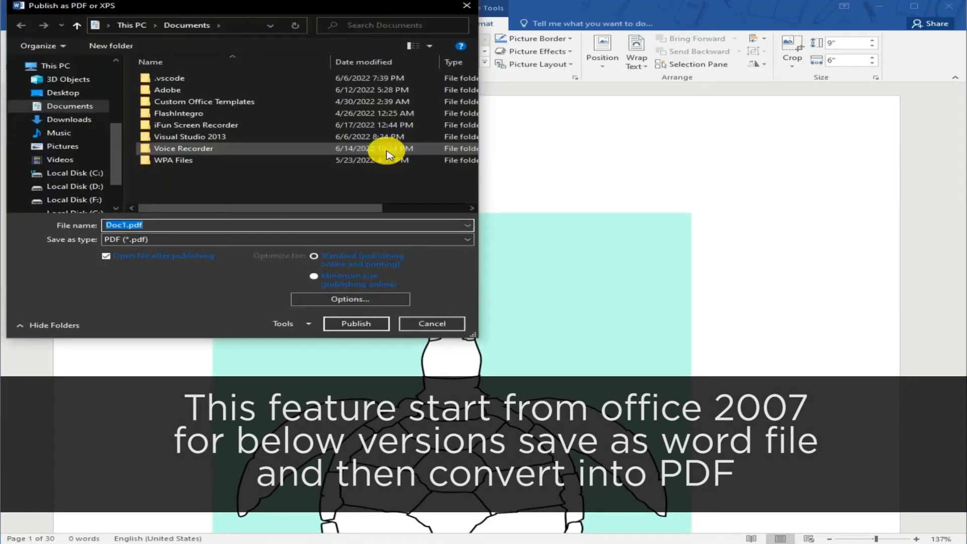
key(BackSpace)
text(turtle book)
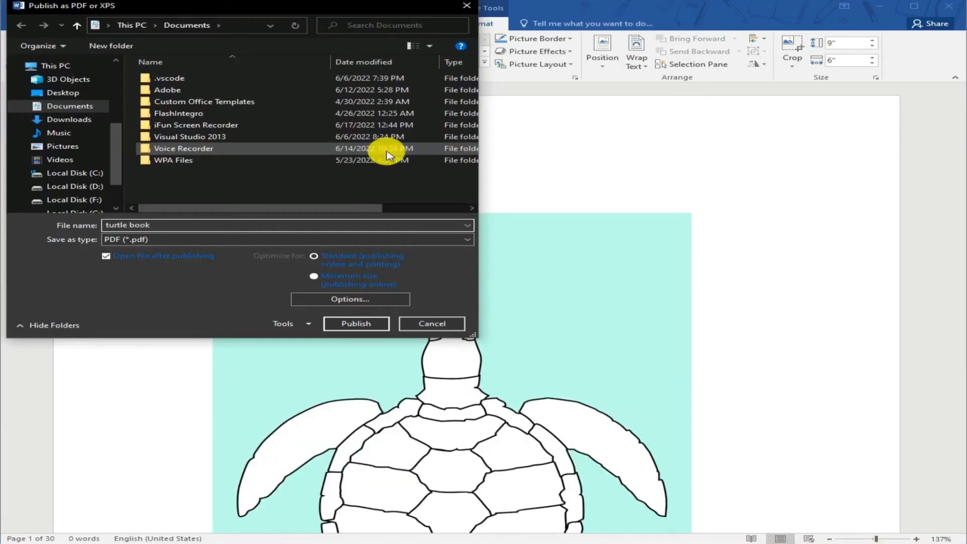
click(57, 95)
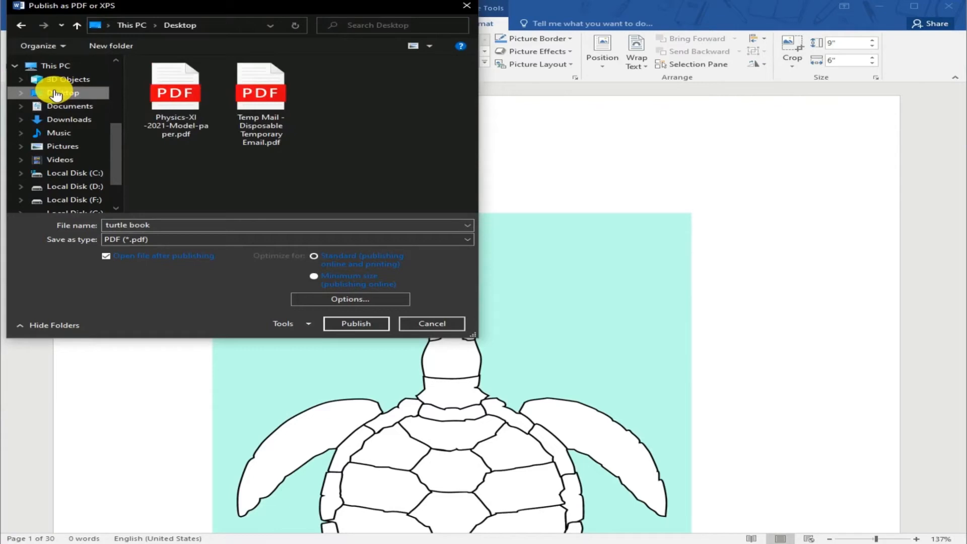
click(352, 323)
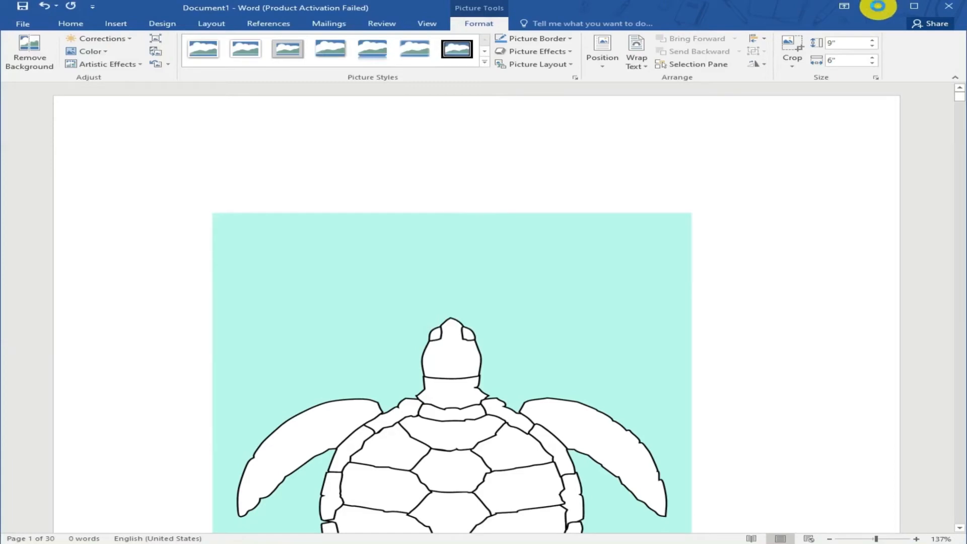
Step: Return to the KDP paperback content page in Chrome and upload turtle book.pdf from the Desktop as the paperback manuscript
click(878, 6)
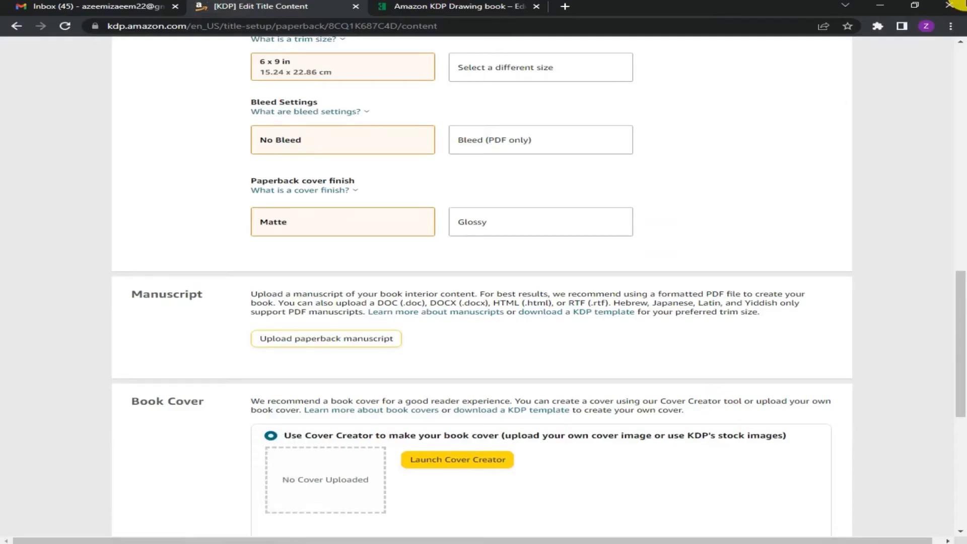
click(879, 6)
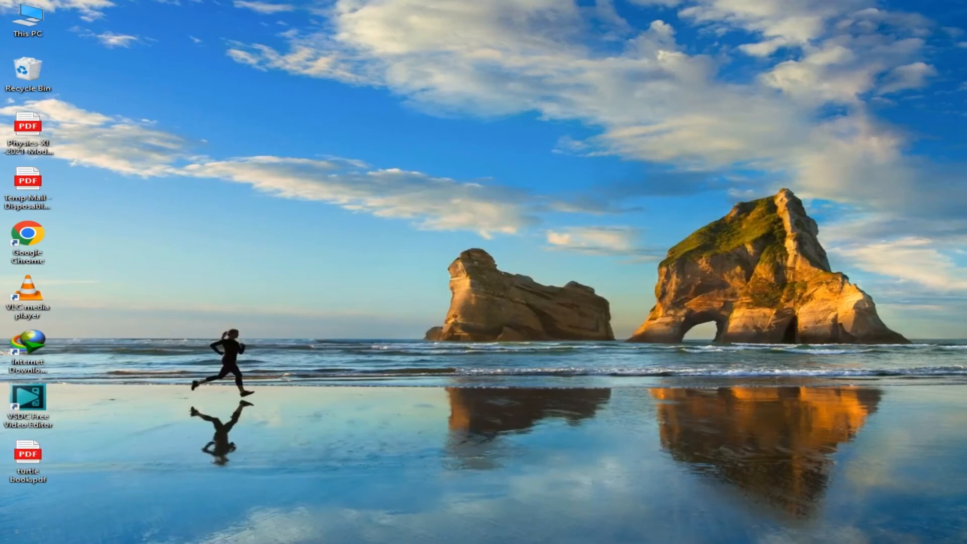
click(201, 543)
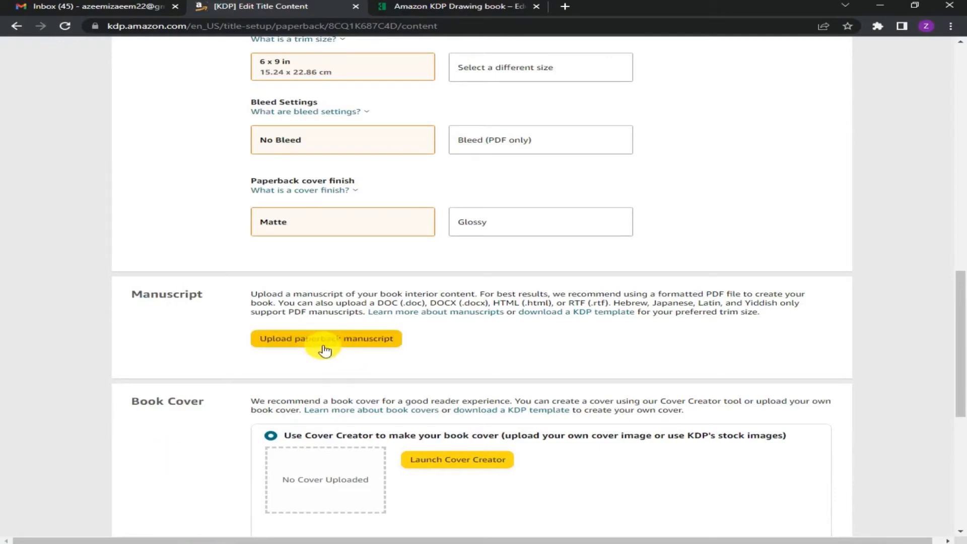
click(295, 343)
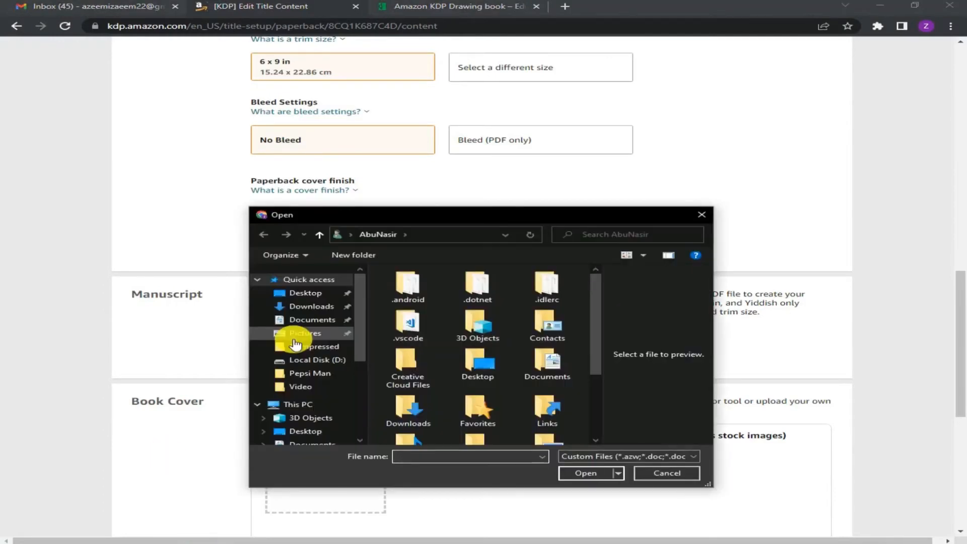
click(307, 293)
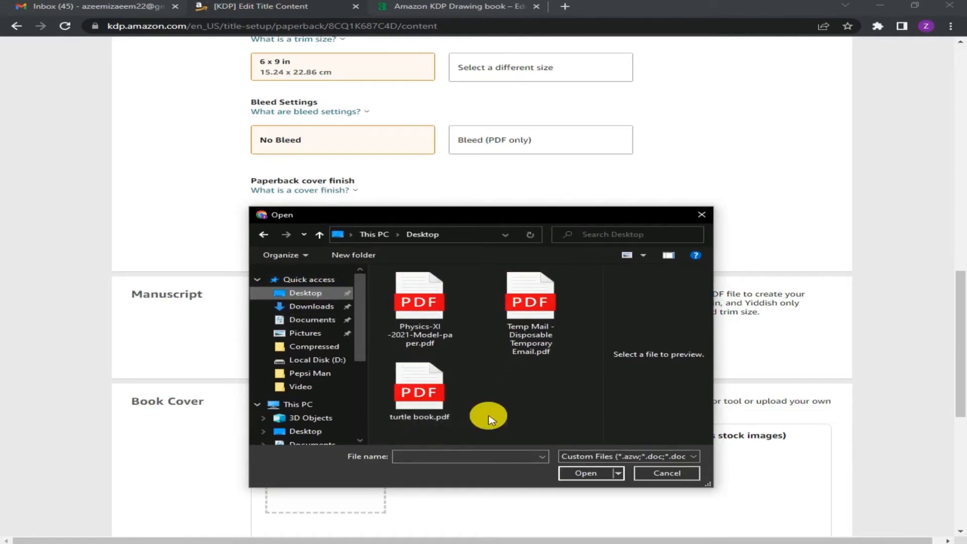
click(433, 405)
click(577, 473)
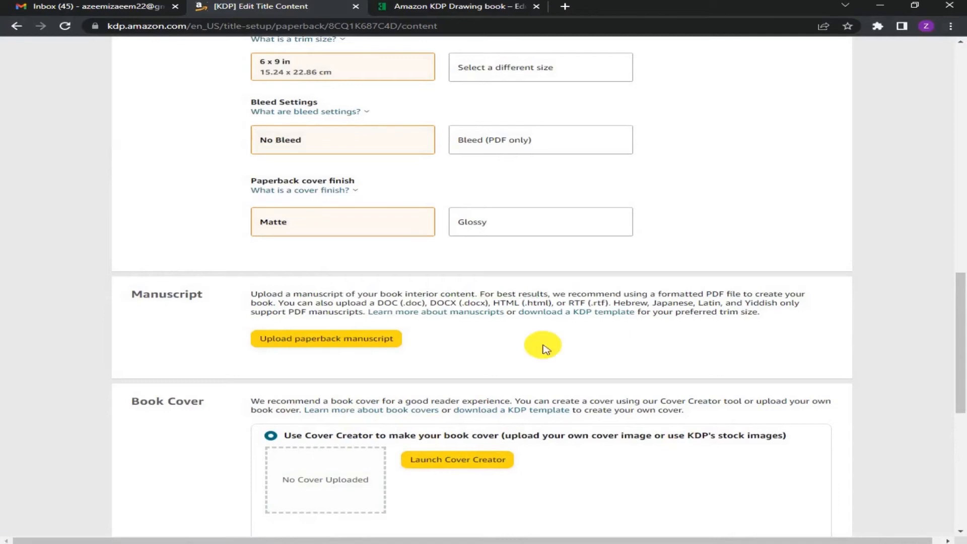
drag(963, 323, 962, 353)
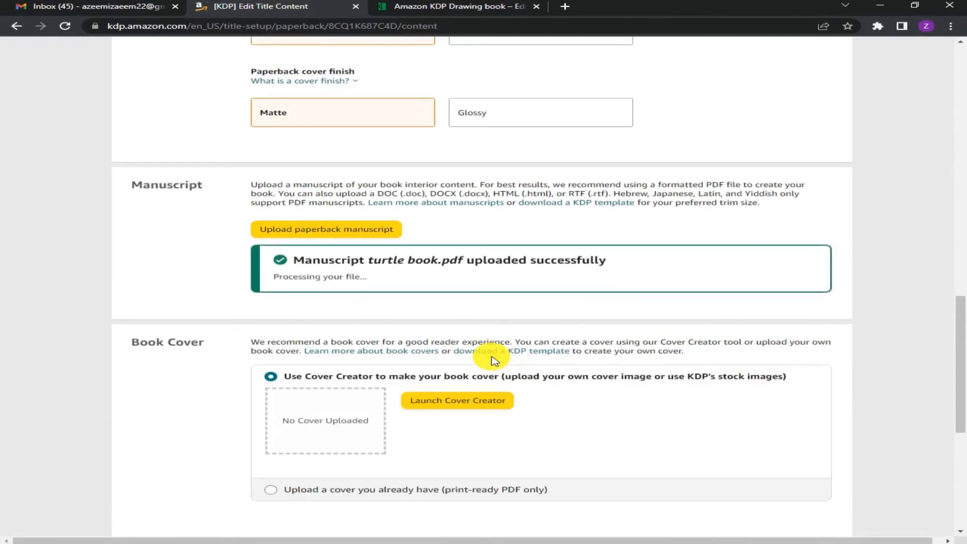
Step: Find a green turtle picture on Pixabay by searching for turtle image, and download it as a PNG
click(564, 8)
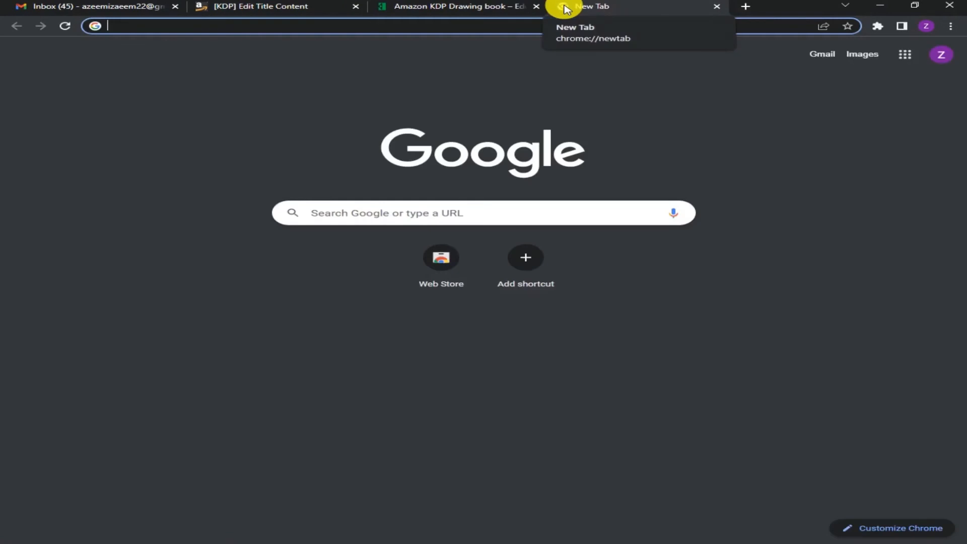
text(pixabay)
key(Return)
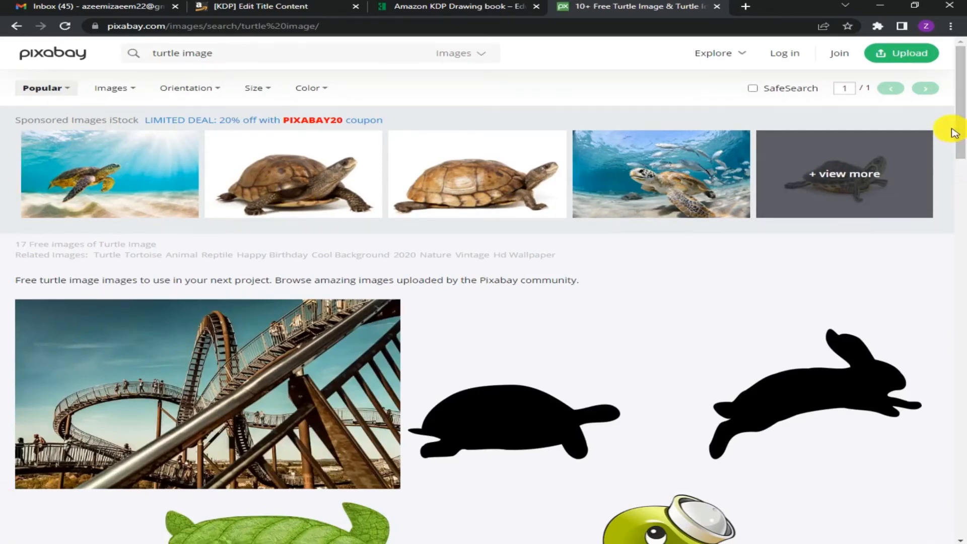
drag(957, 121, 956, 98)
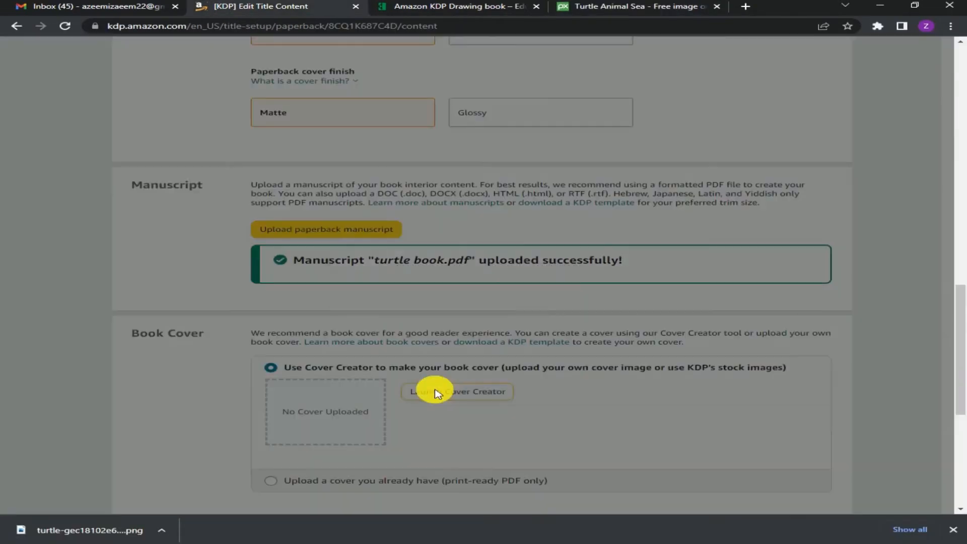
Step: Launch Cover Creator for the book and upload turtle-gec18102e6_1920.png from Downloads as the cover image
click(434, 392)
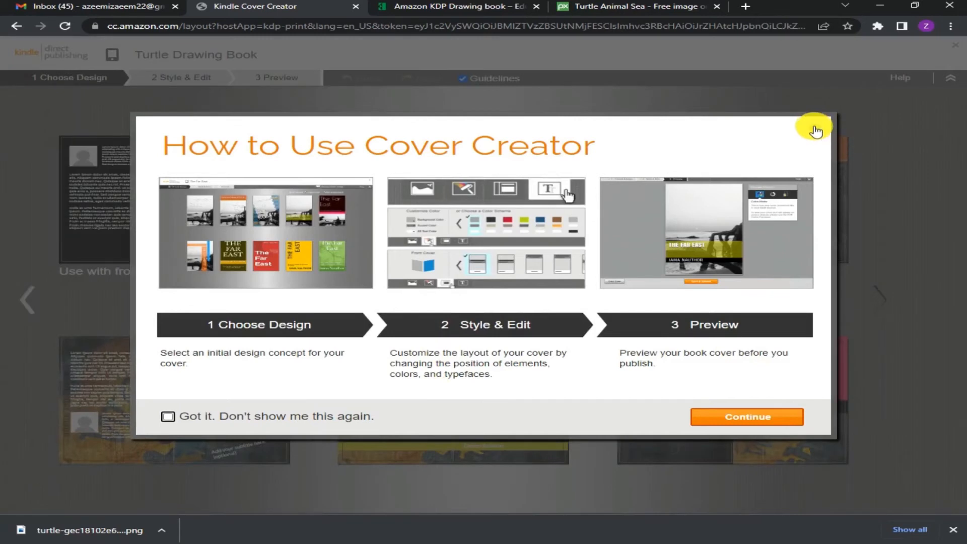
click(815, 132)
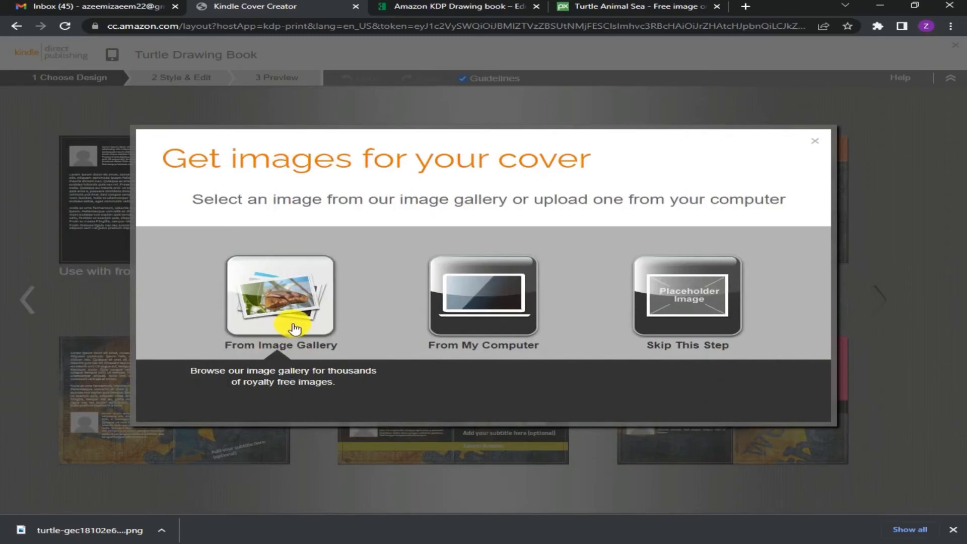
click(479, 303)
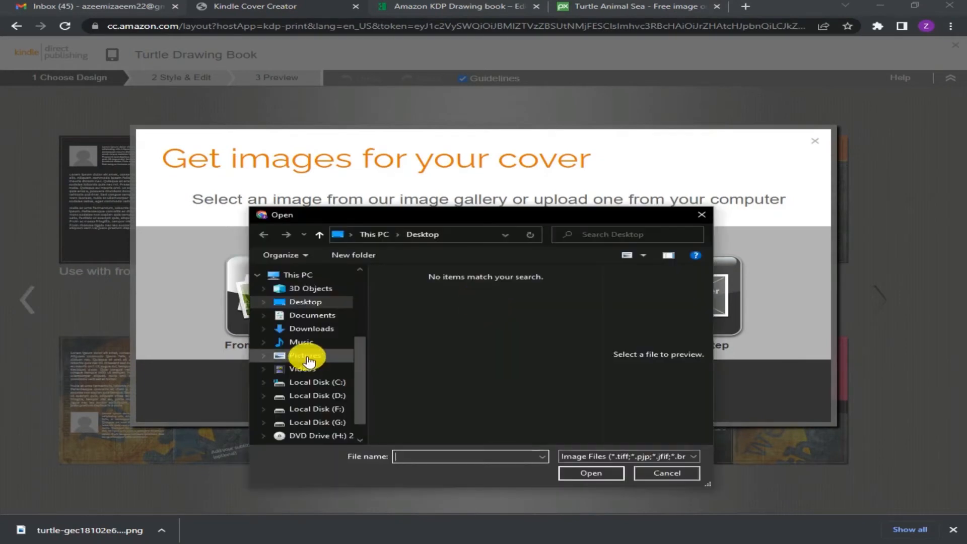
click(318, 329)
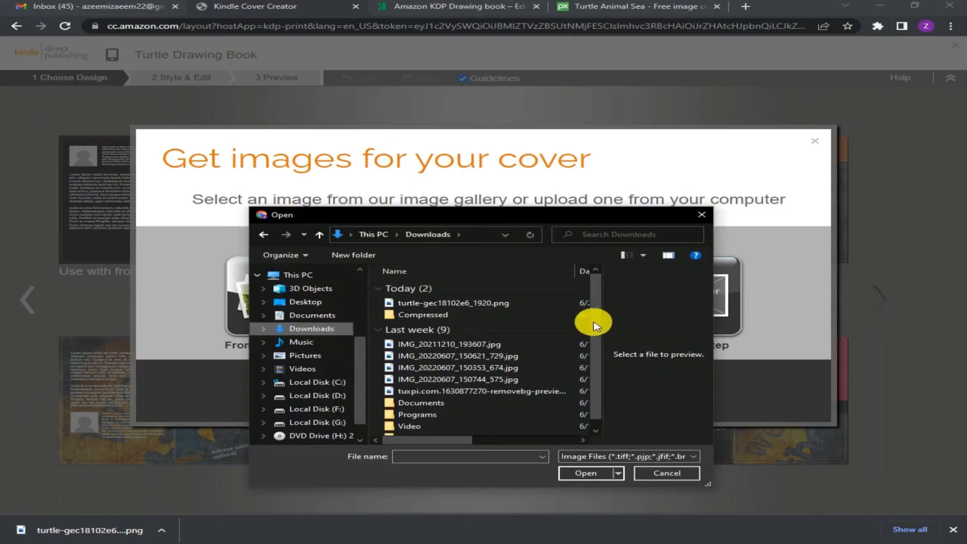
drag(595, 318, 598, 344)
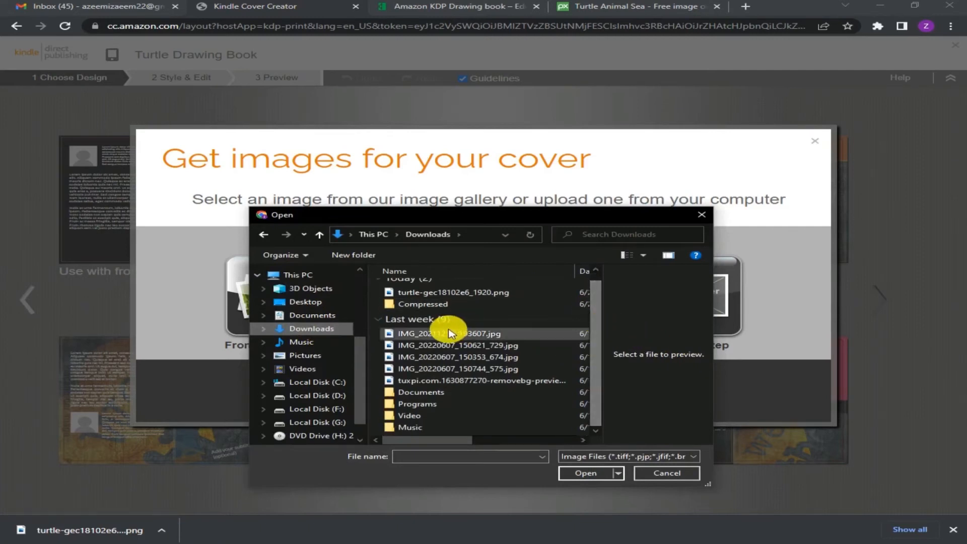
click(438, 292)
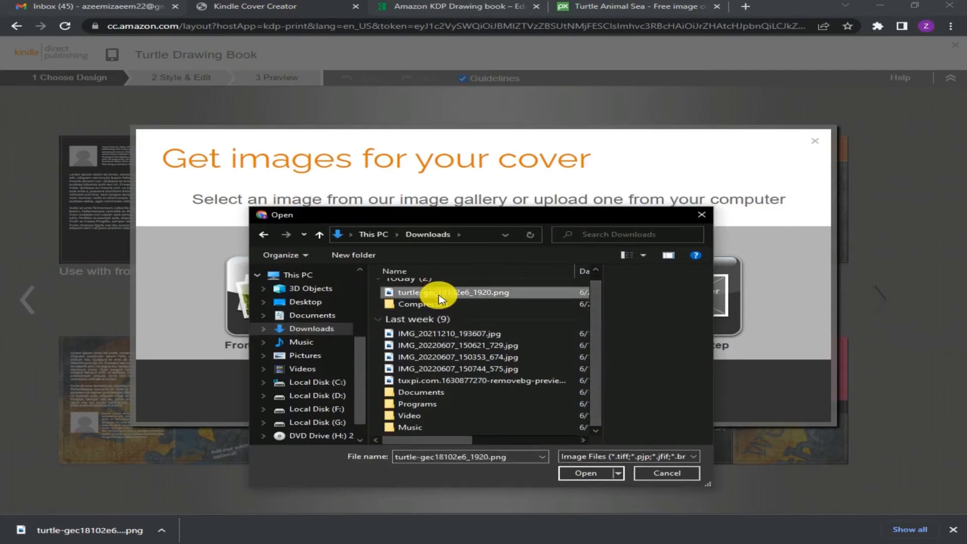
click(584, 473)
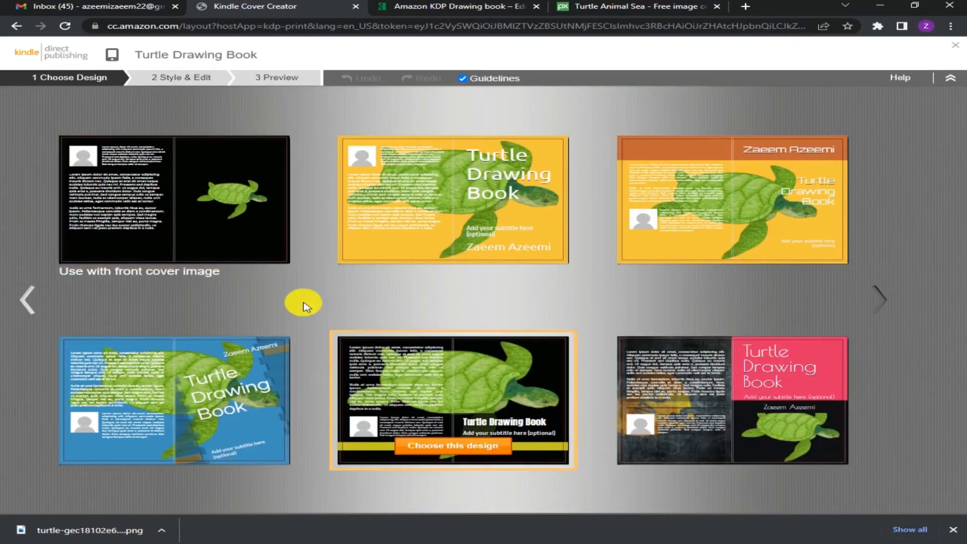
Step: Browse the cover designs and try the blue one with the slanted title, dismissing the narrow spine notice
click(877, 297)
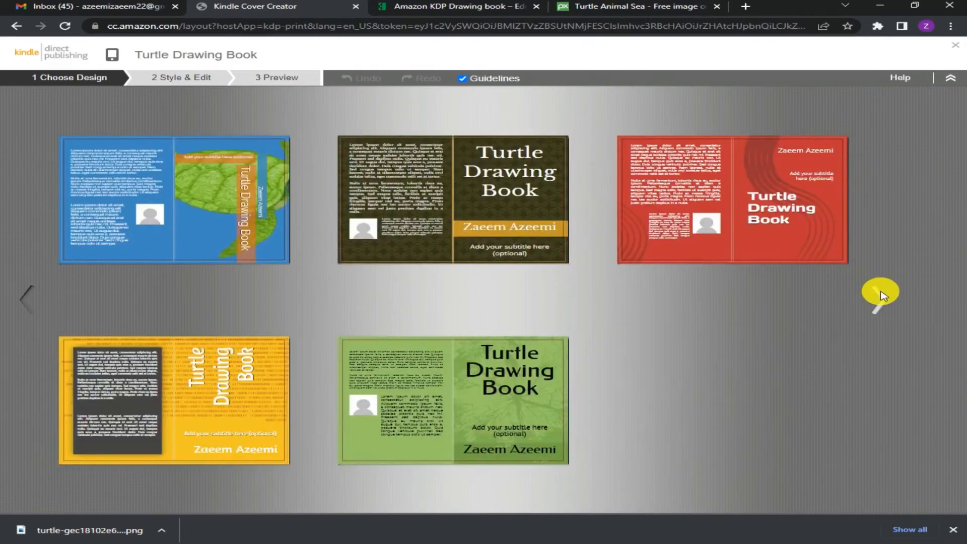
click(24, 297)
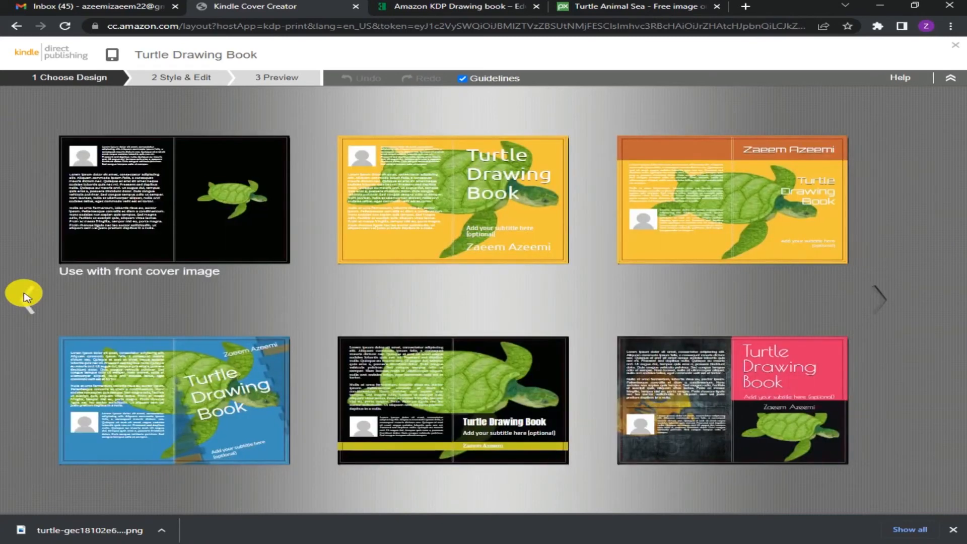
mouse_move(149, 466)
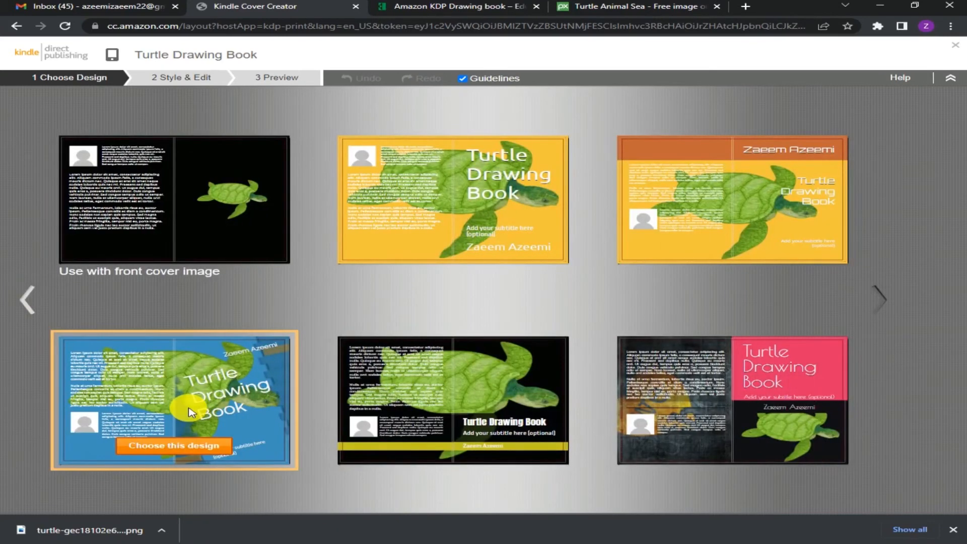
click(162, 448)
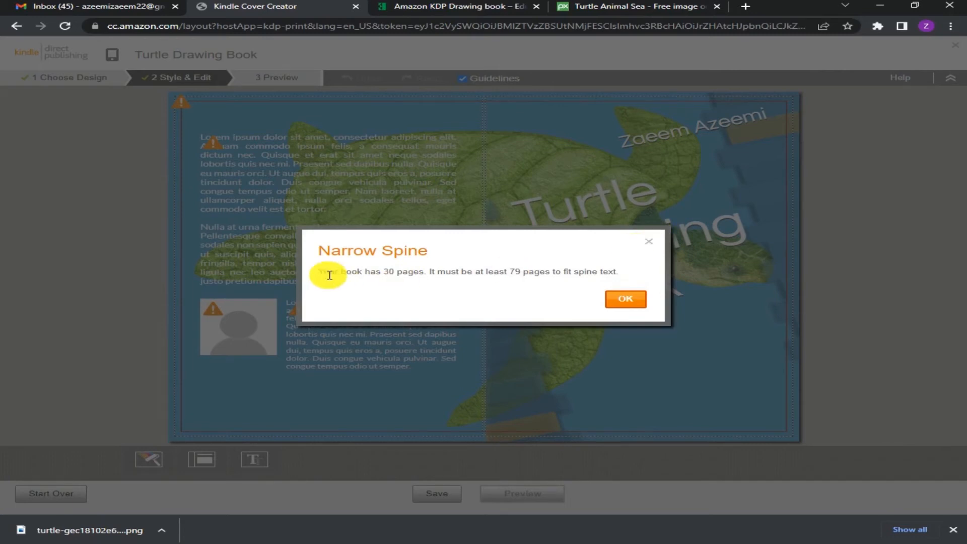
click(651, 243)
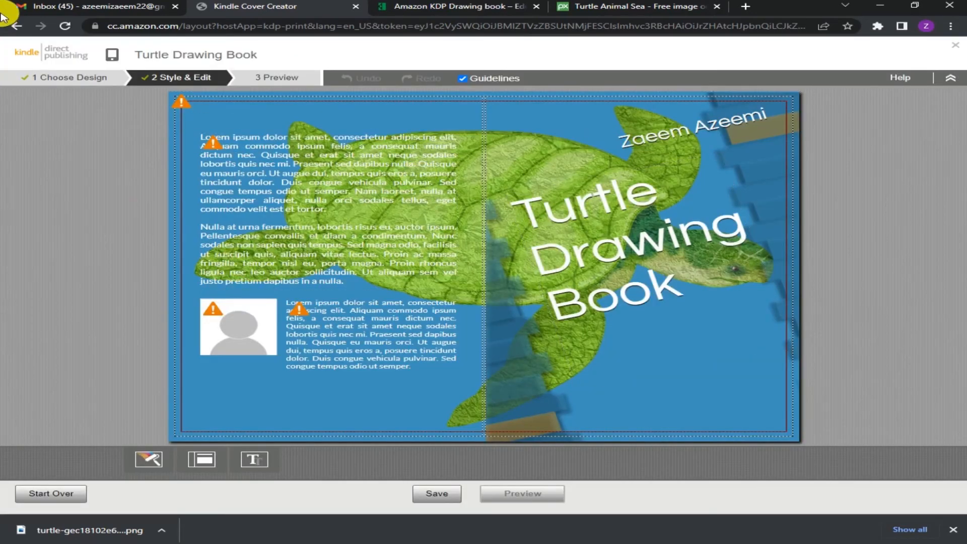
Step: Choose the black cover design meant for use with a front cover image and dismiss the narrow spine notice
mouse_move(150, 247)
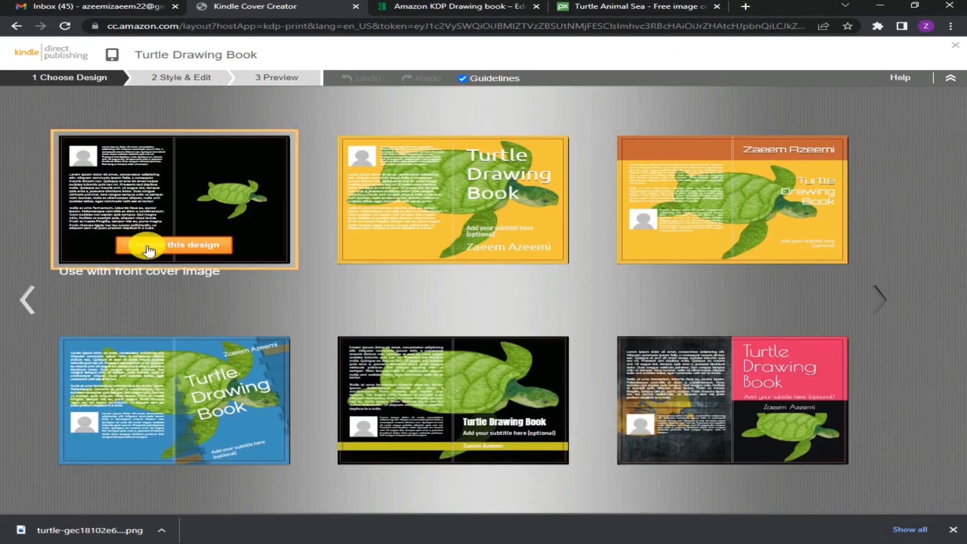
click(149, 250)
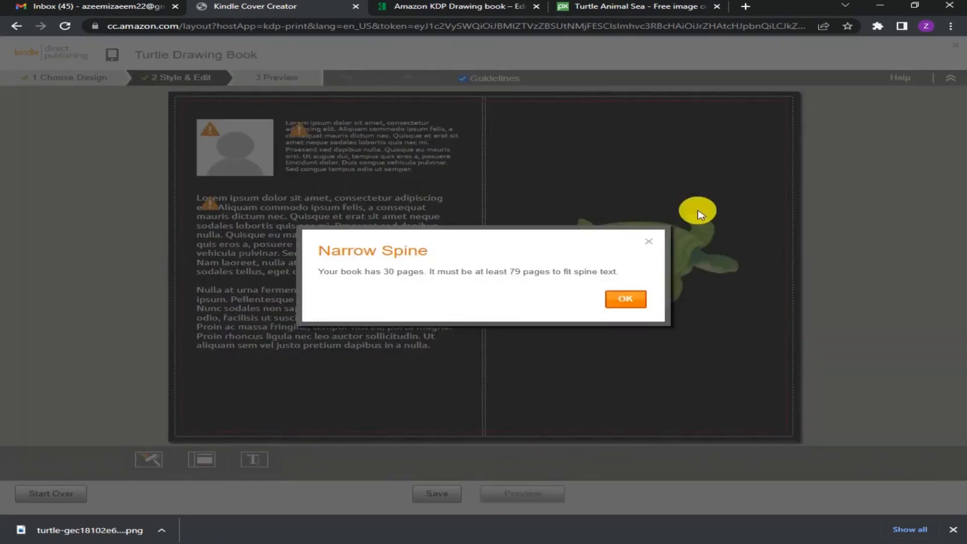
click(652, 244)
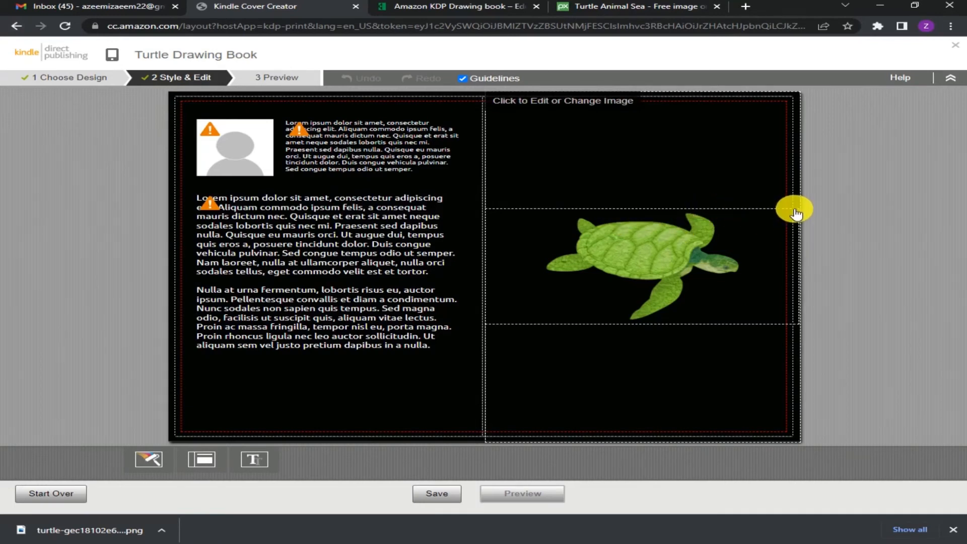
Step: Try scaling the turtle image on the front cover to 20.97 percent, and undo the change
click(618, 239)
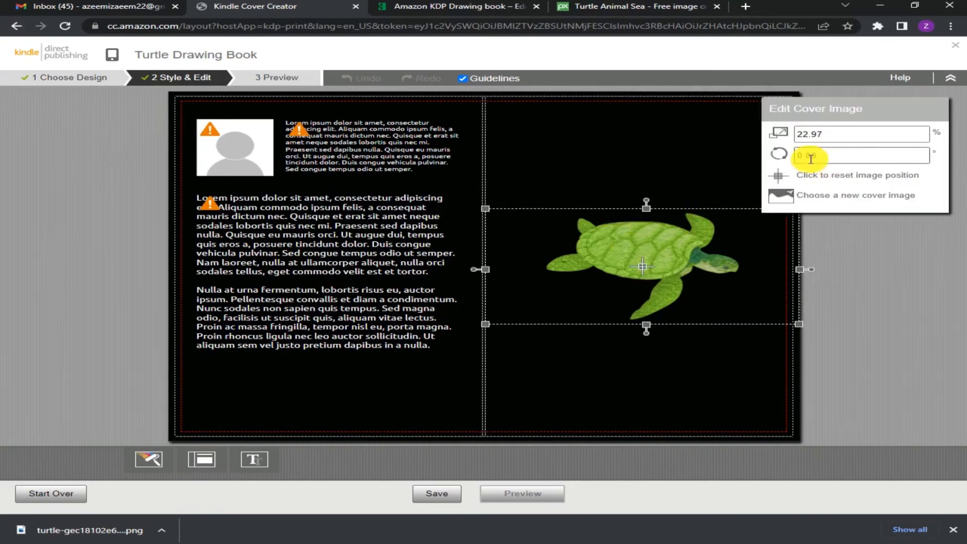
click(805, 136)
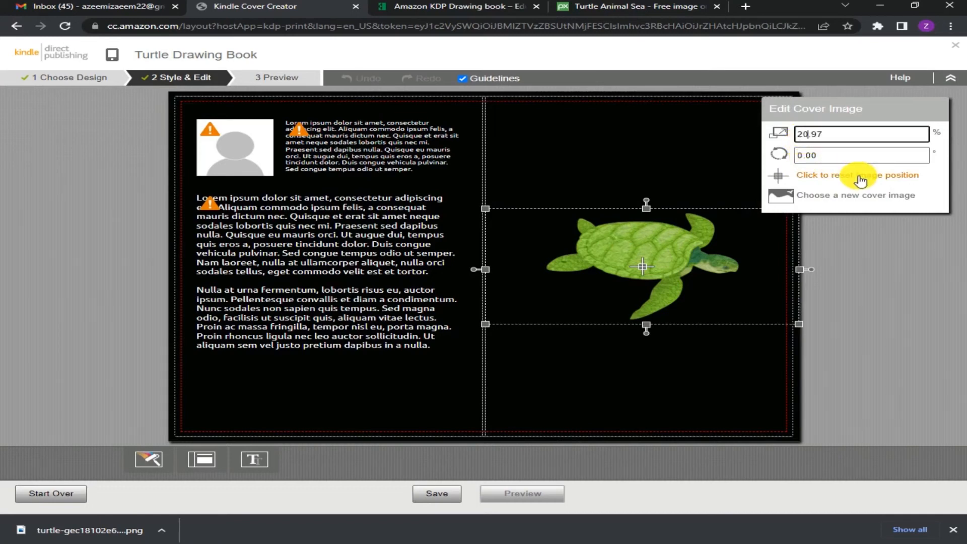
key(Return)
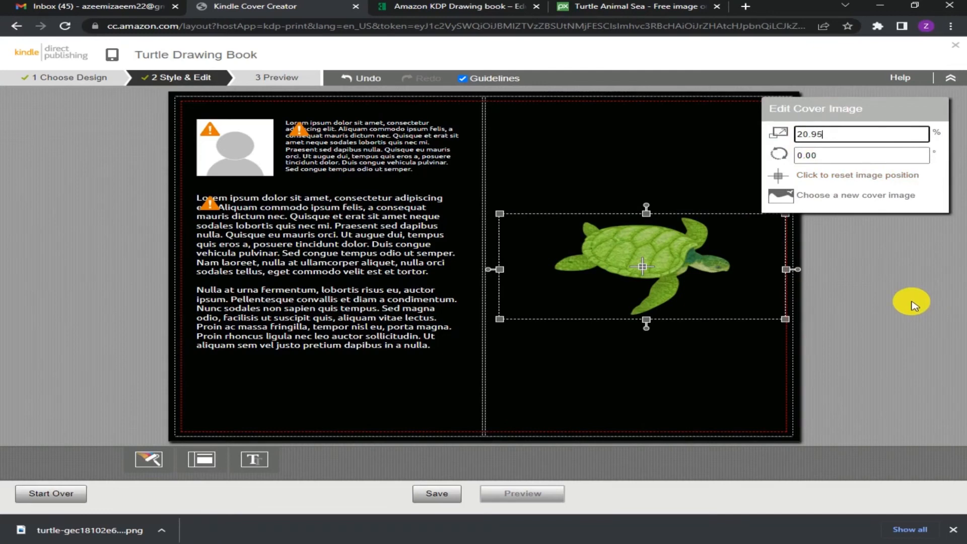
click(906, 301)
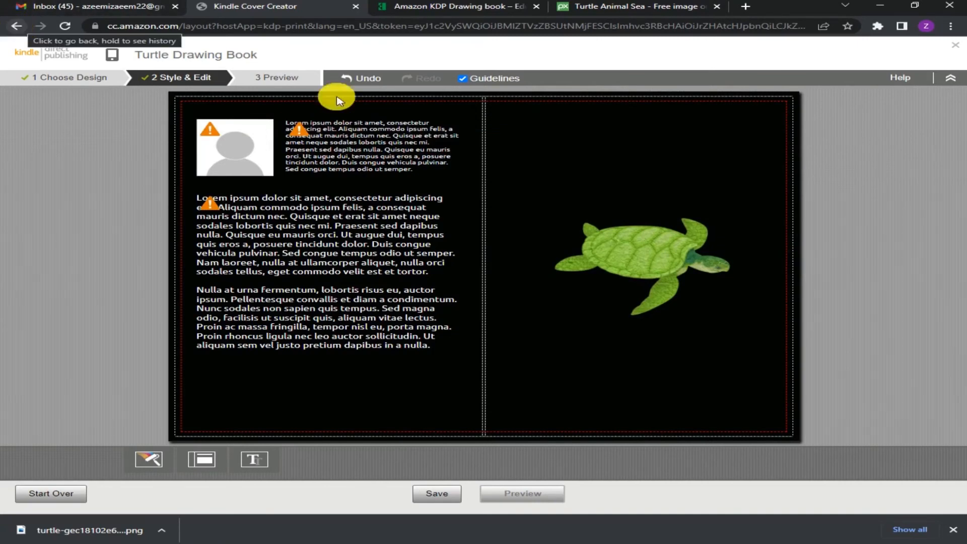
click(358, 79)
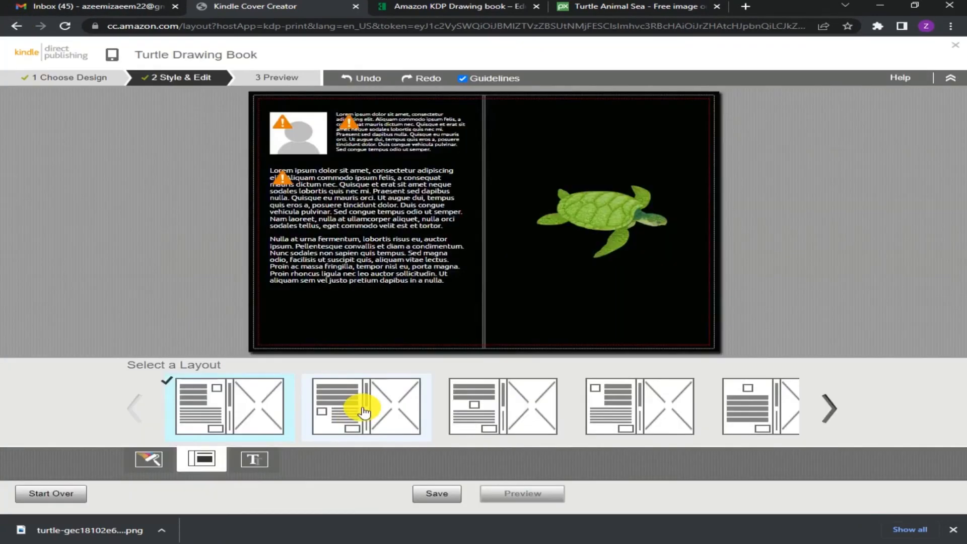
Step: Try the first three cover layouts and apply the fourth one, with the author photo beside the upper text block
click(359, 405)
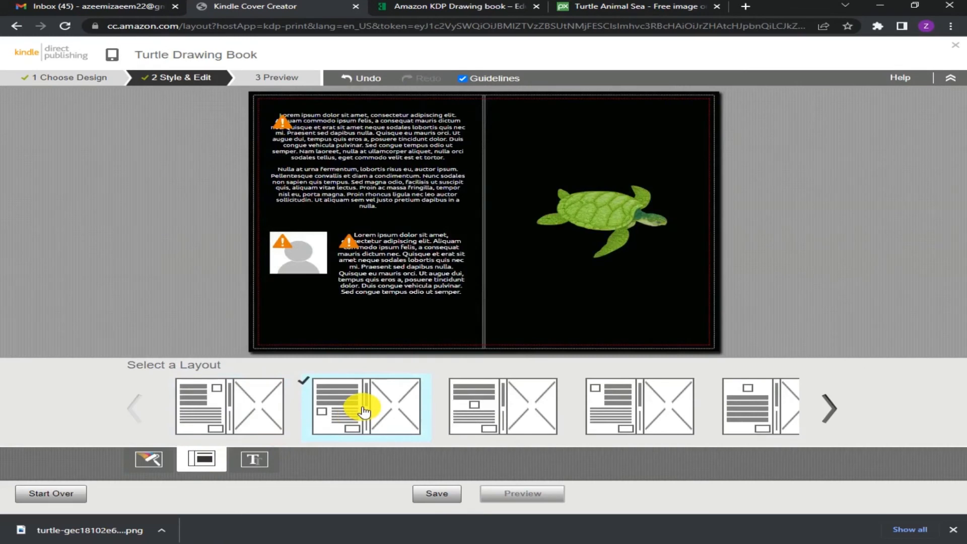
click(196, 412)
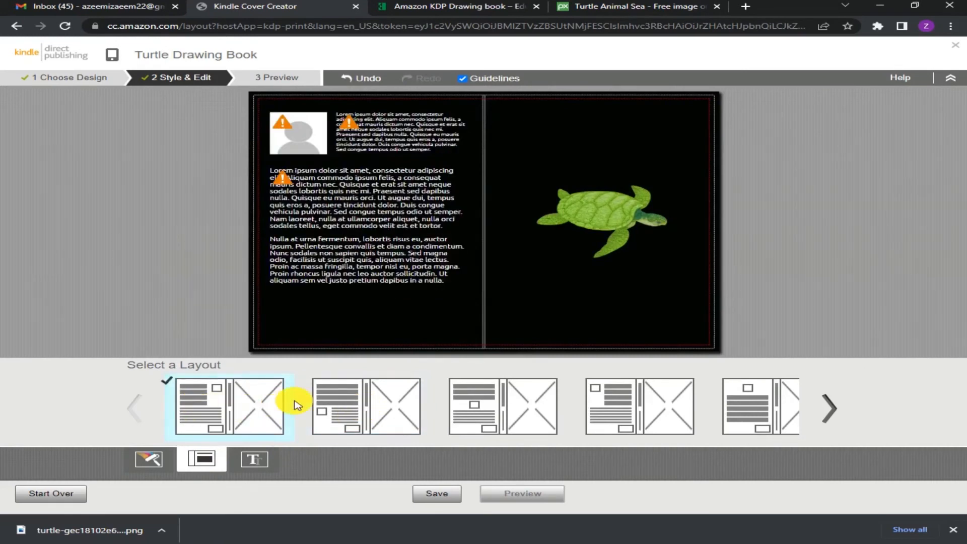
click(387, 408)
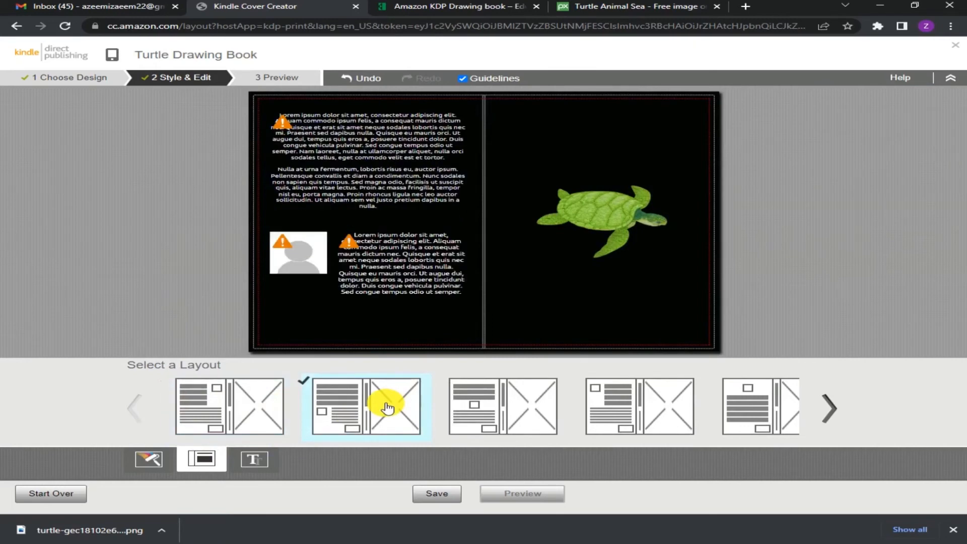
click(509, 402)
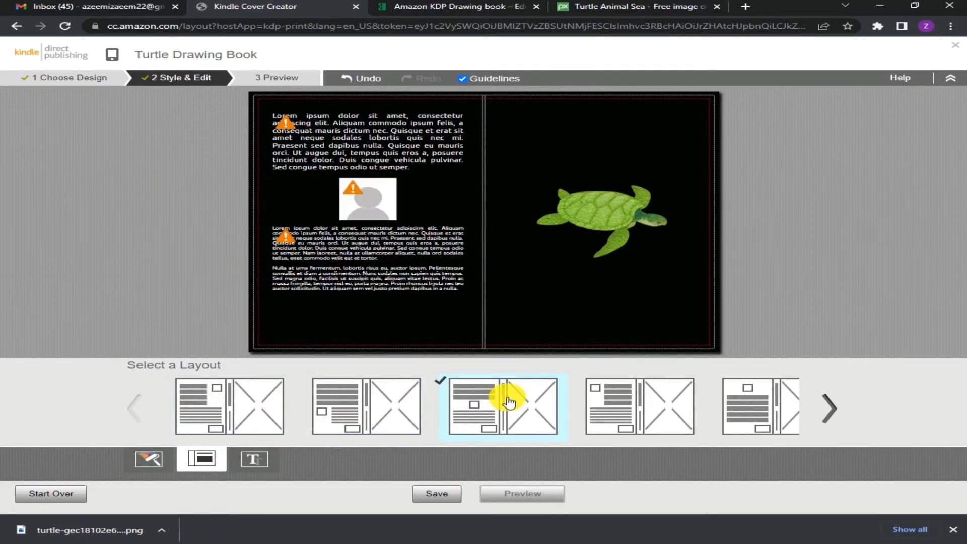
click(622, 397)
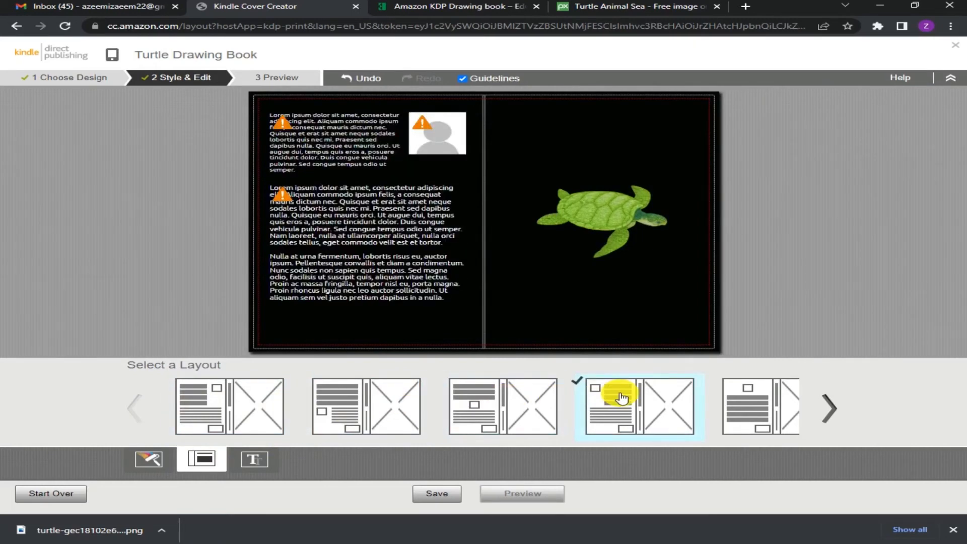
Step: Try the layout with a centred author photo above the text, and apply the one with a tall text block and bottom-left photo
click(753, 399)
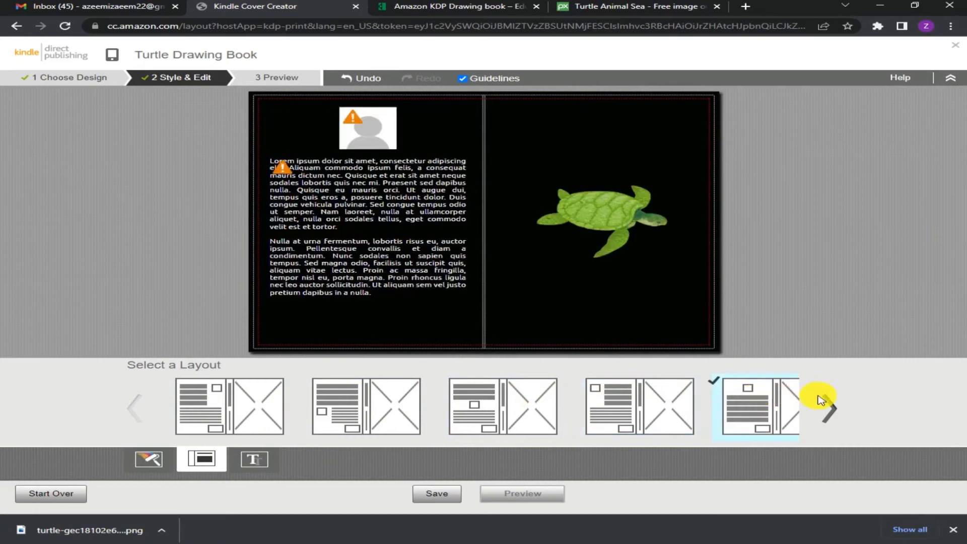
click(838, 408)
click(762, 414)
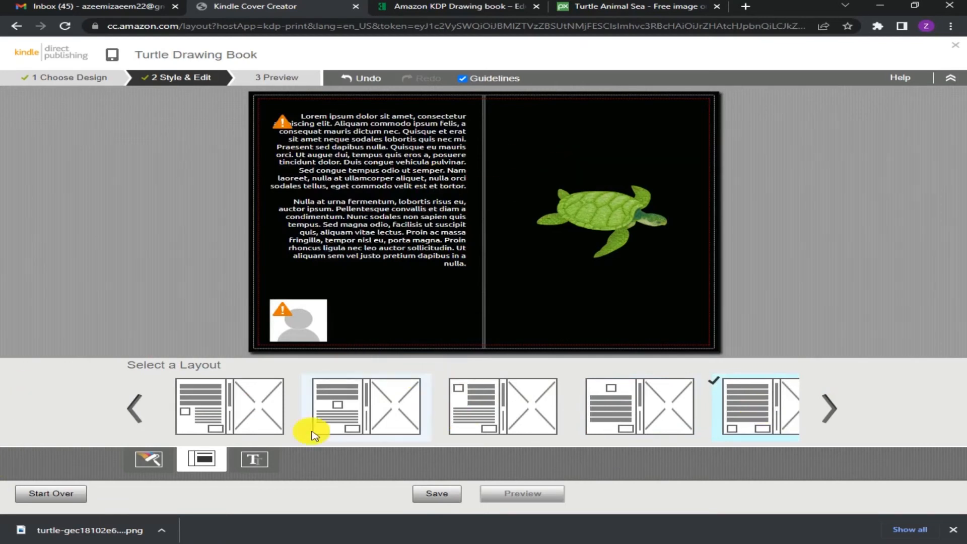
Step: Try the blue-gold and olive-black color schemes on the cover, and apply the dark green one with gold as secondary color
click(167, 456)
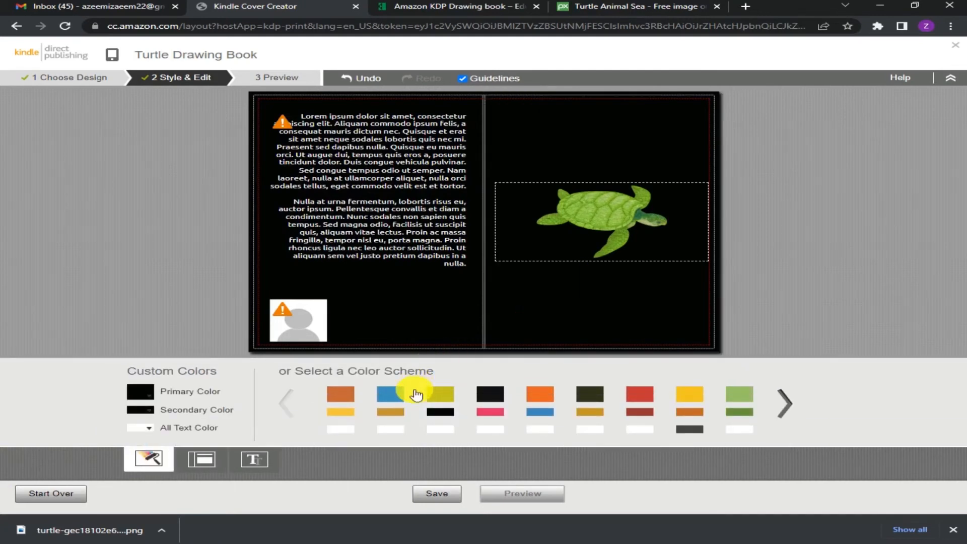
click(389, 394)
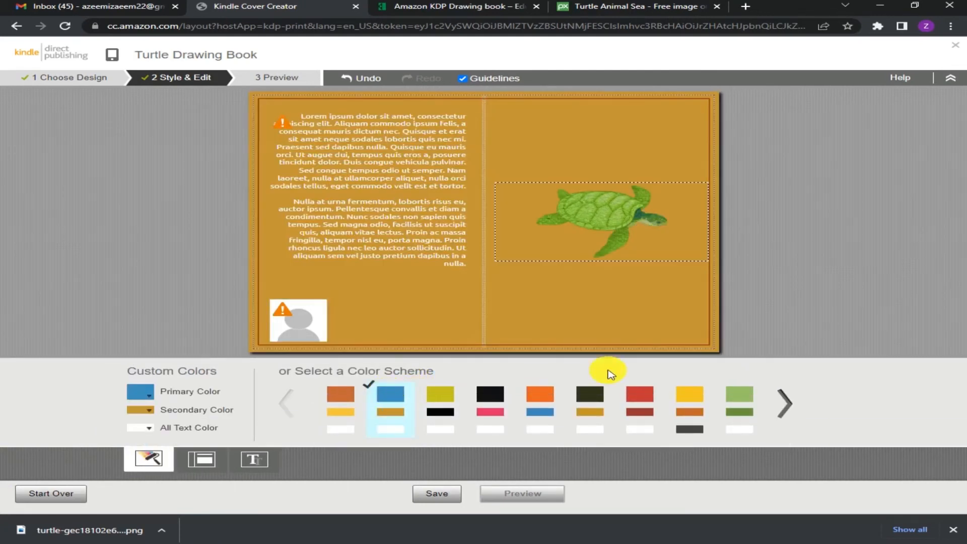
click(442, 395)
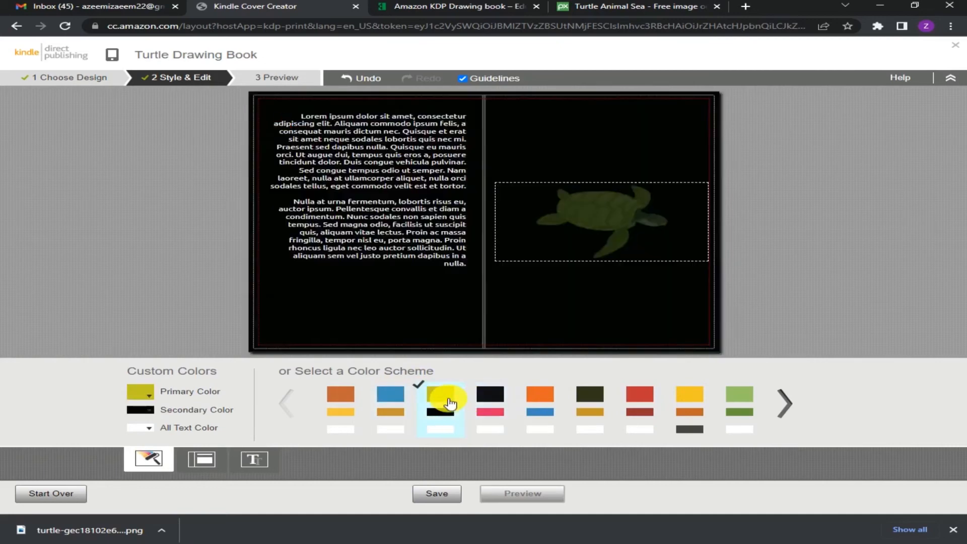
click(592, 398)
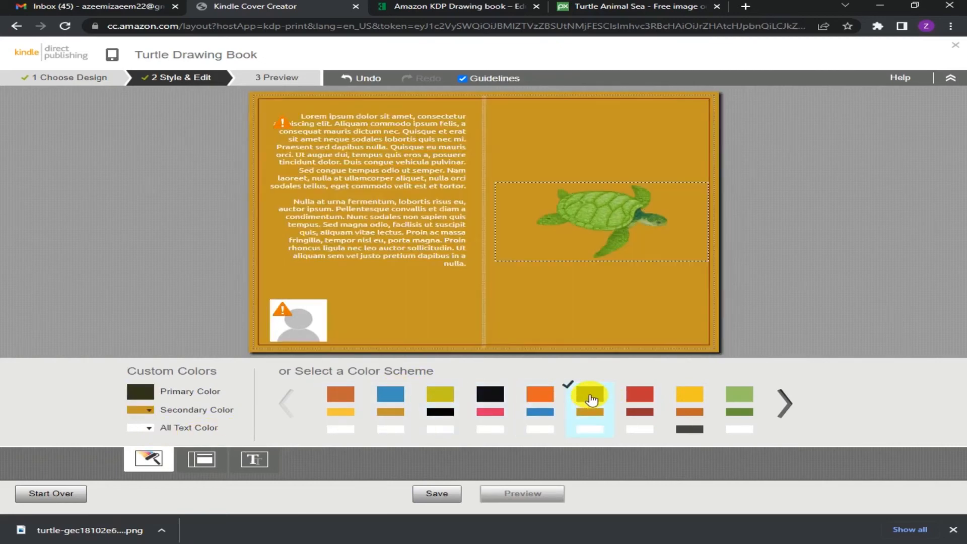
Step: Enlarge the turtle image so that the turtle spans most of the front cover's width
click(596, 285)
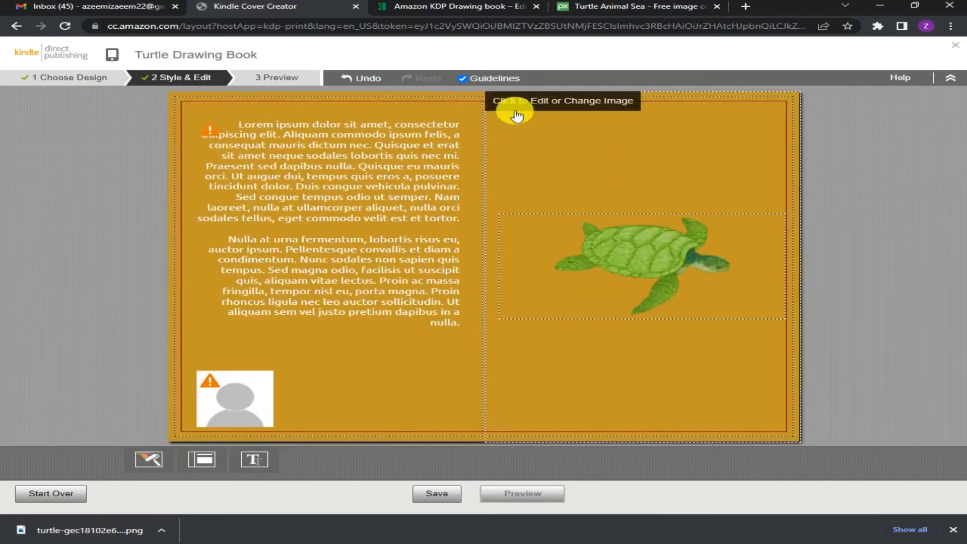
click(544, 140)
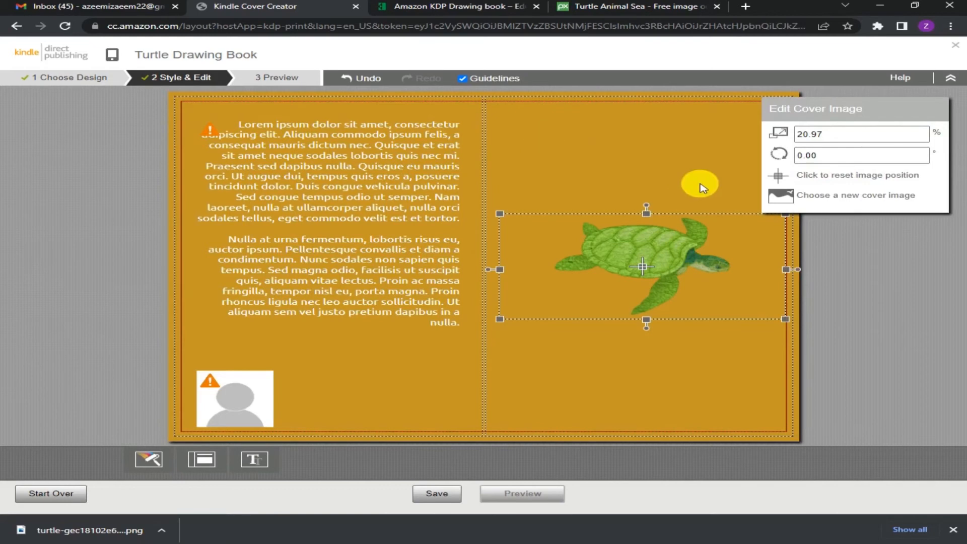
Step: Replace the placeholder text on the back cover with "Turtle Drawing for Kids"
click(341, 164)
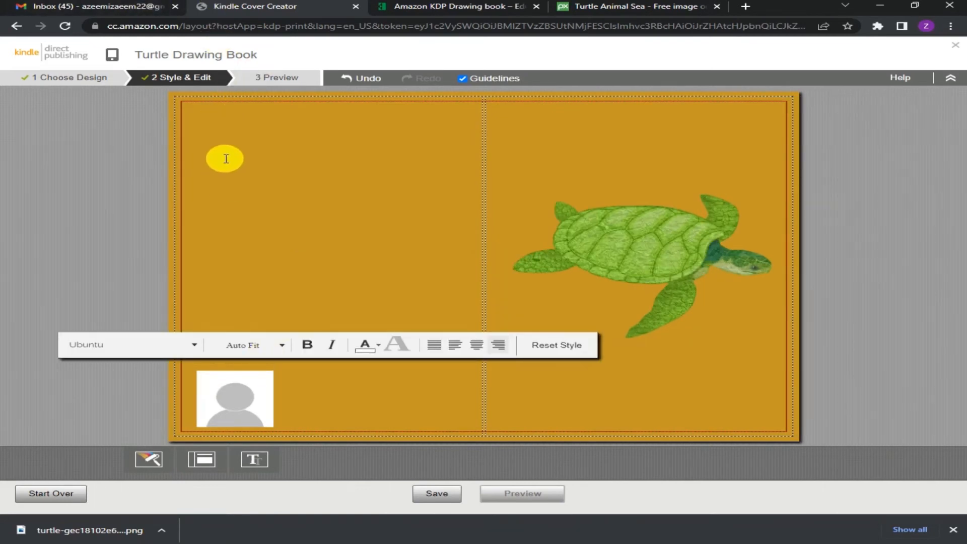
text(Turt)
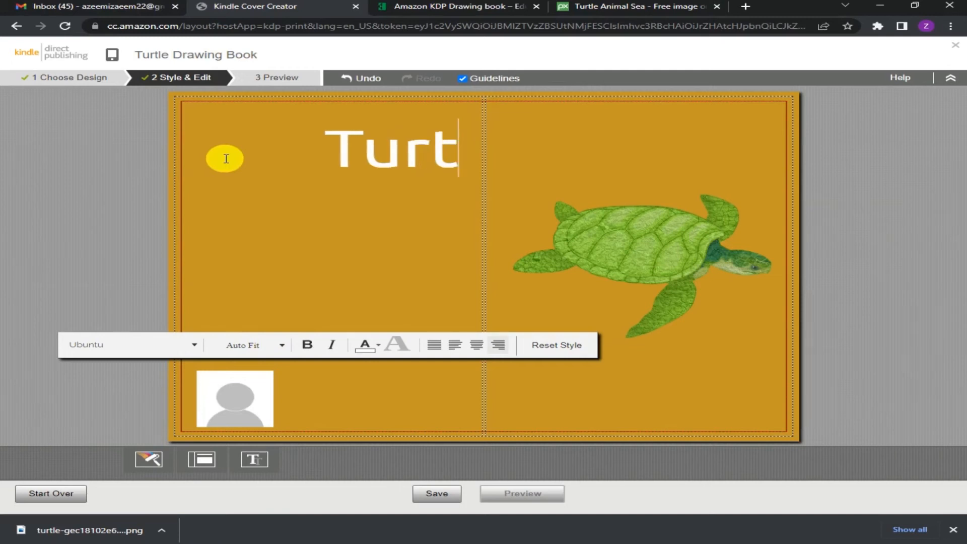
text(le D)
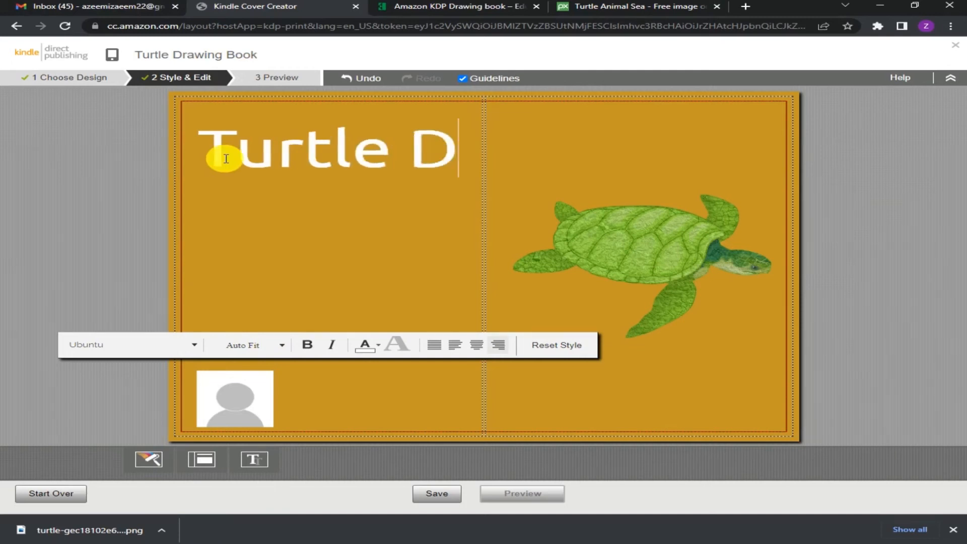
text(rawing)
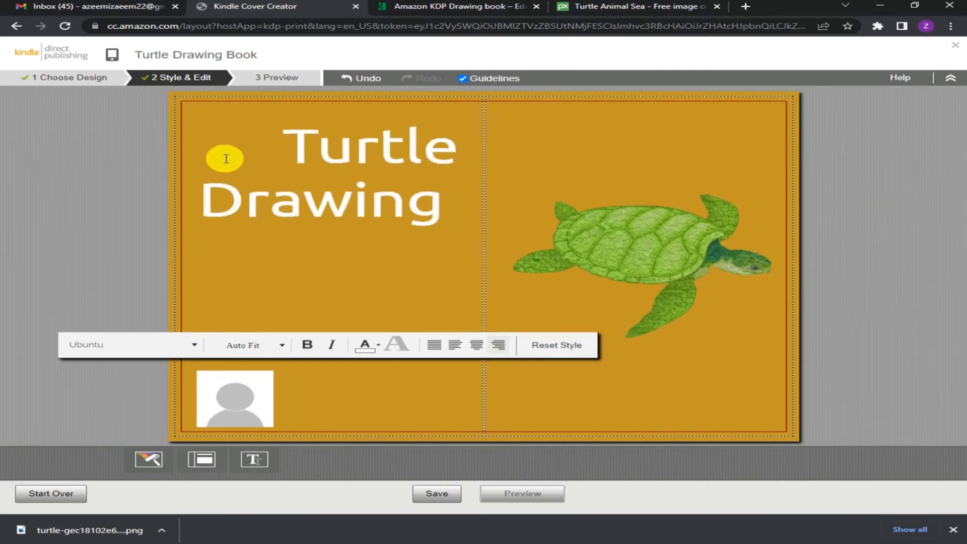
text( for Kids)
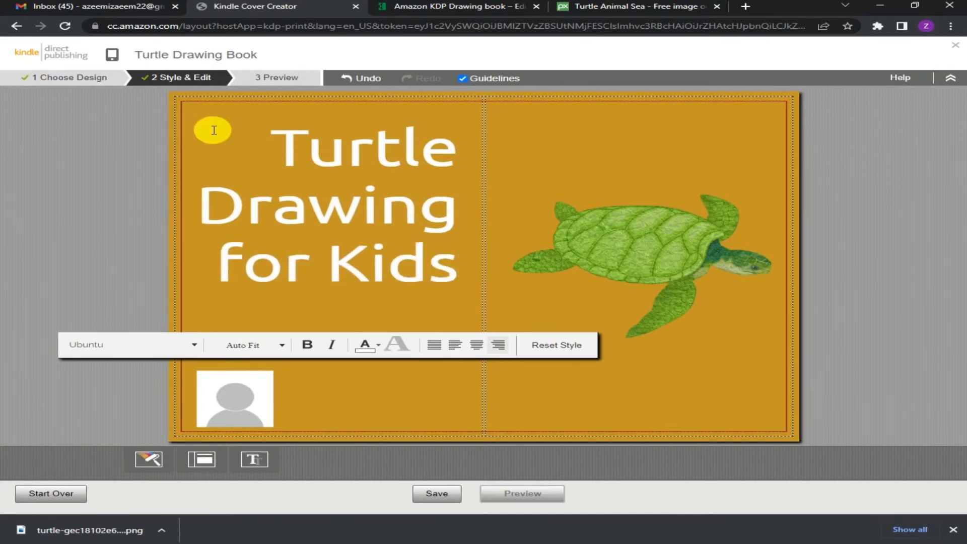
Step: Try 14pt and 24pt for the back cover text, and set its font size to 60pt
click(284, 347)
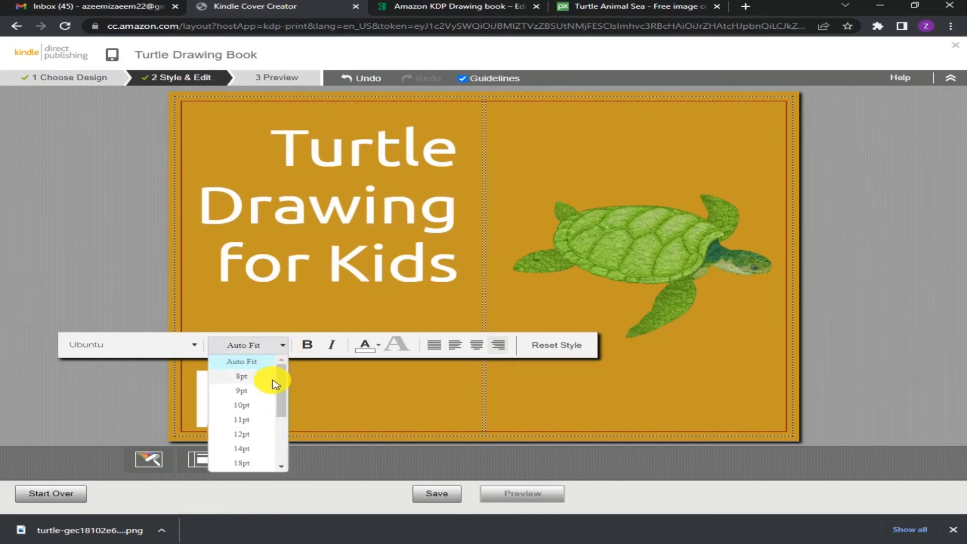
click(242, 448)
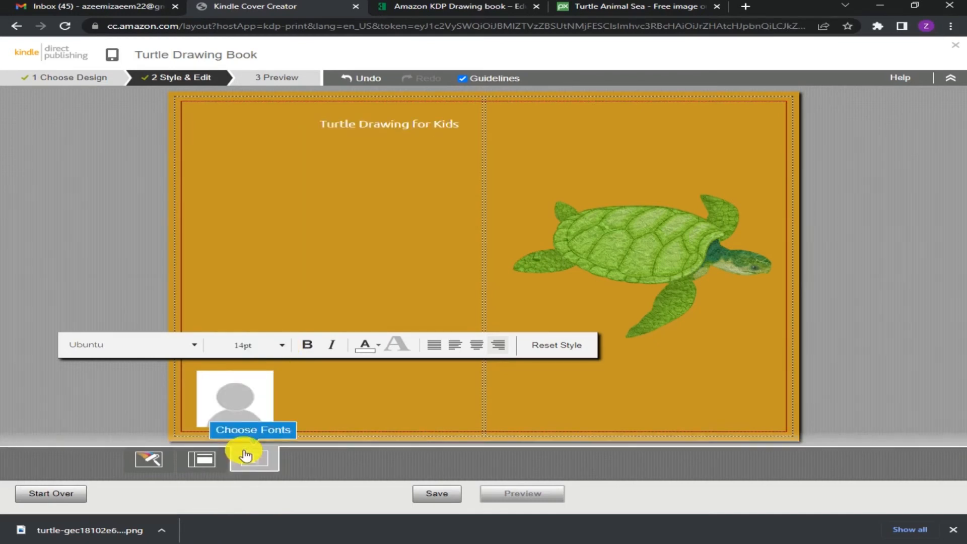
click(283, 346)
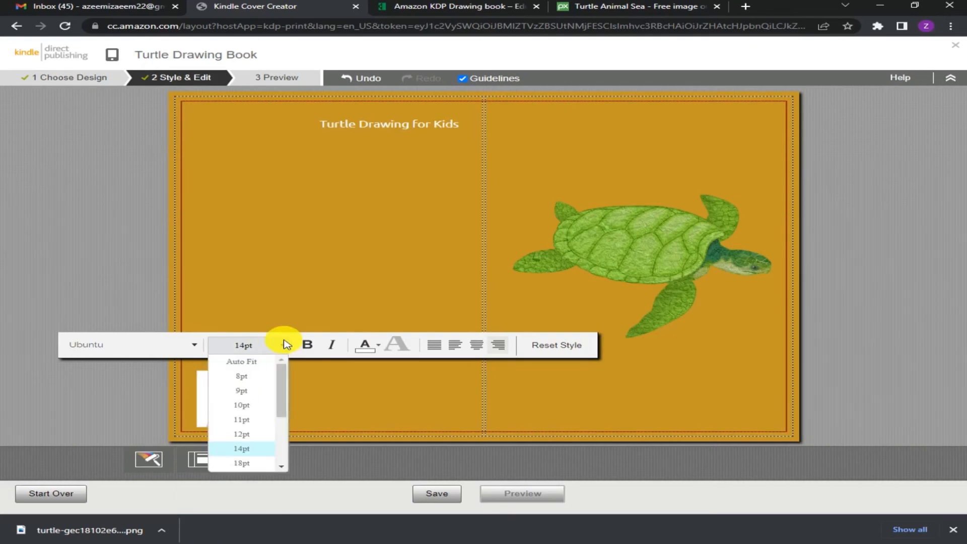
scroll(255, 434, down, 3)
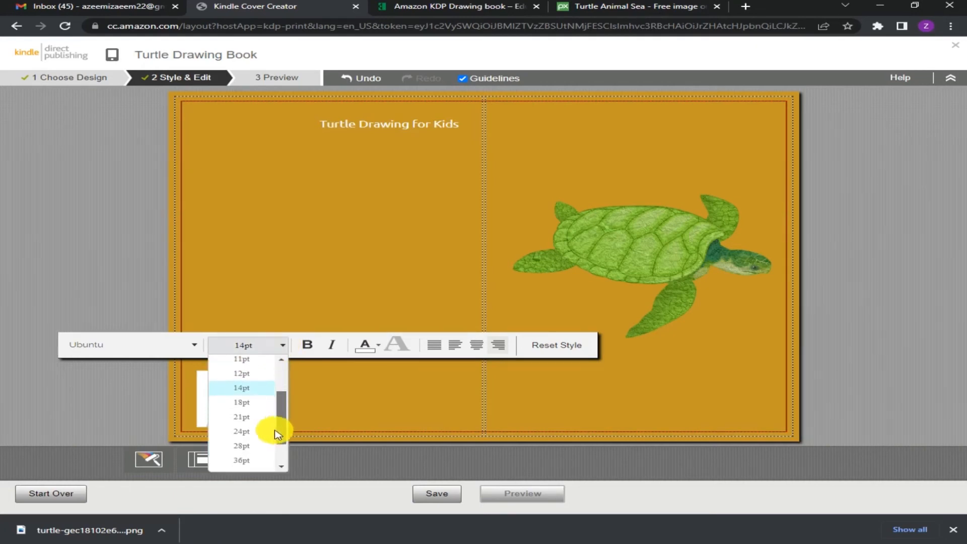
click(247, 432)
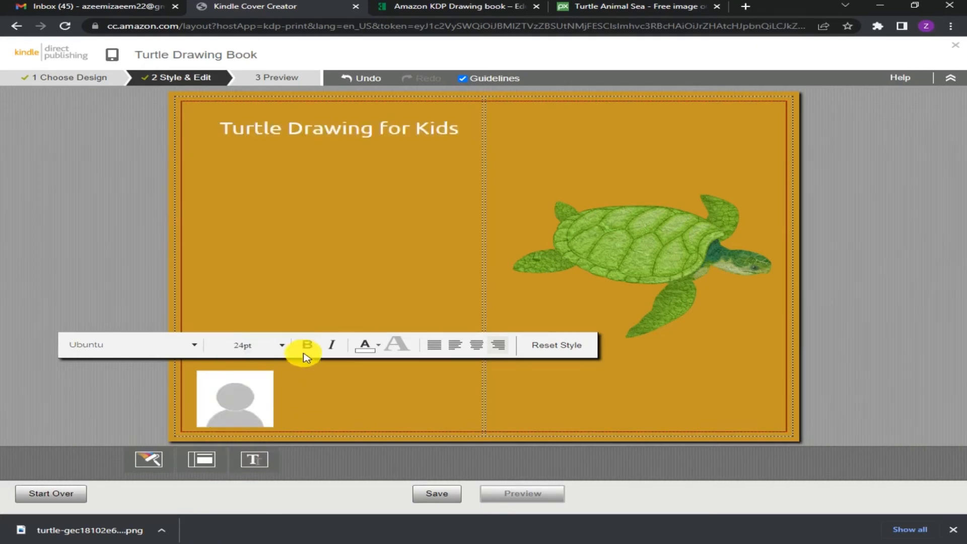
click(279, 346)
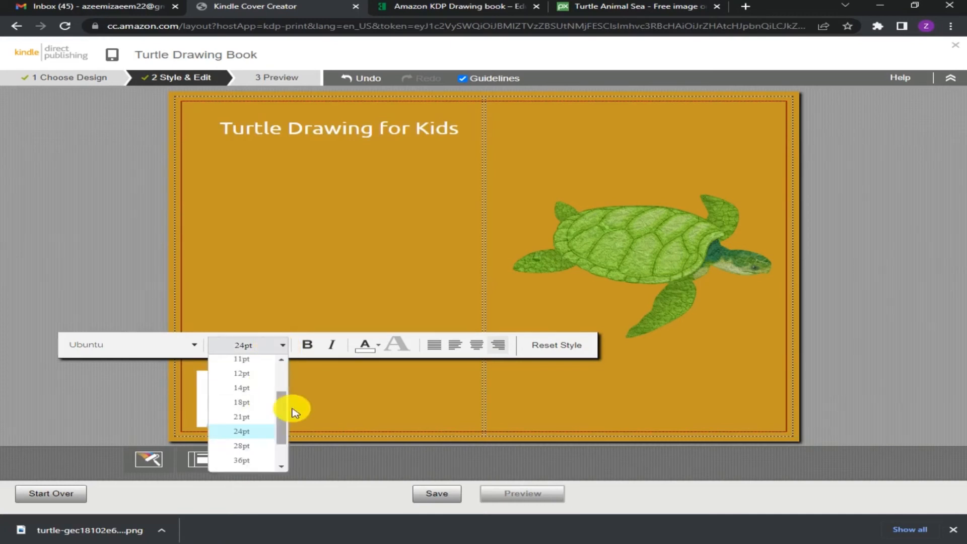
drag(286, 412, 281, 450)
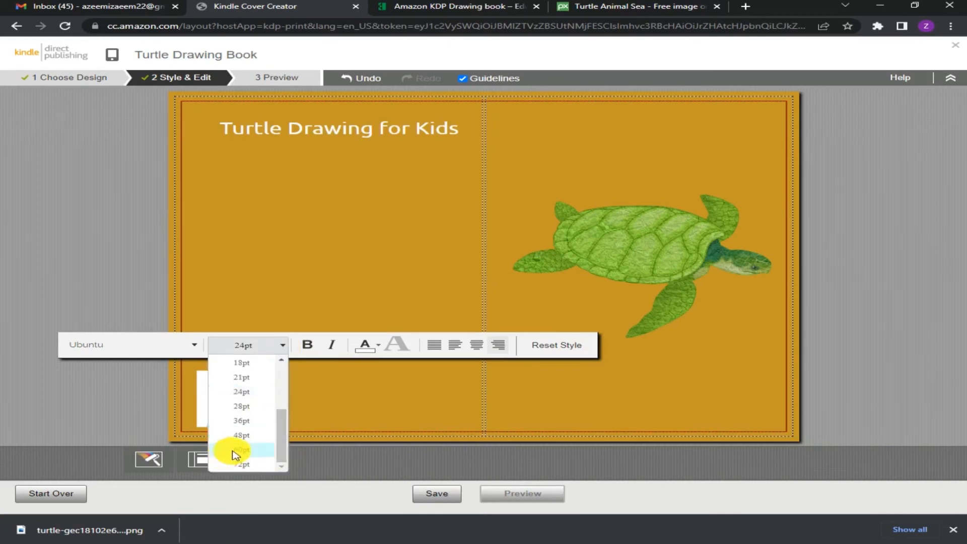
click(233, 454)
click(431, 395)
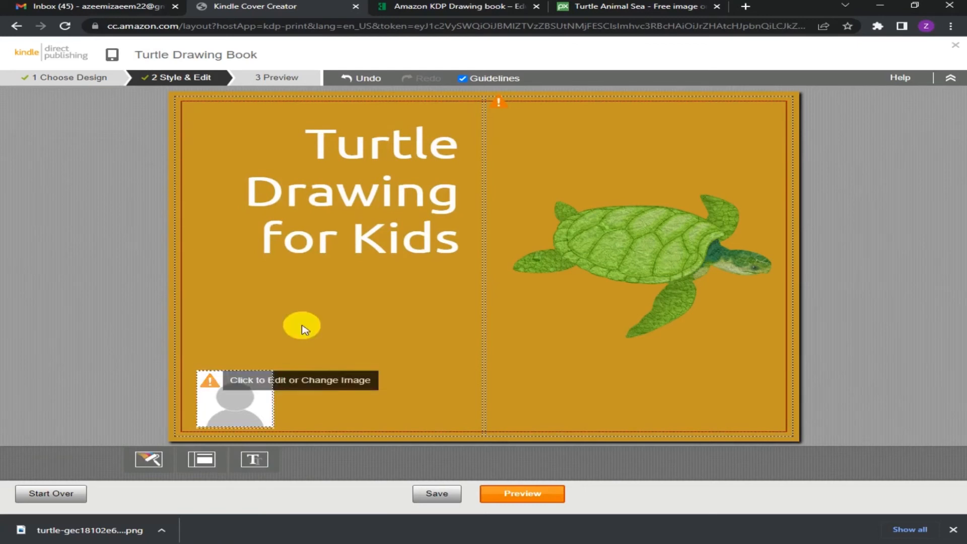
Step: Try red and pink for the back cover text, and set its color to bright green
click(370, 187)
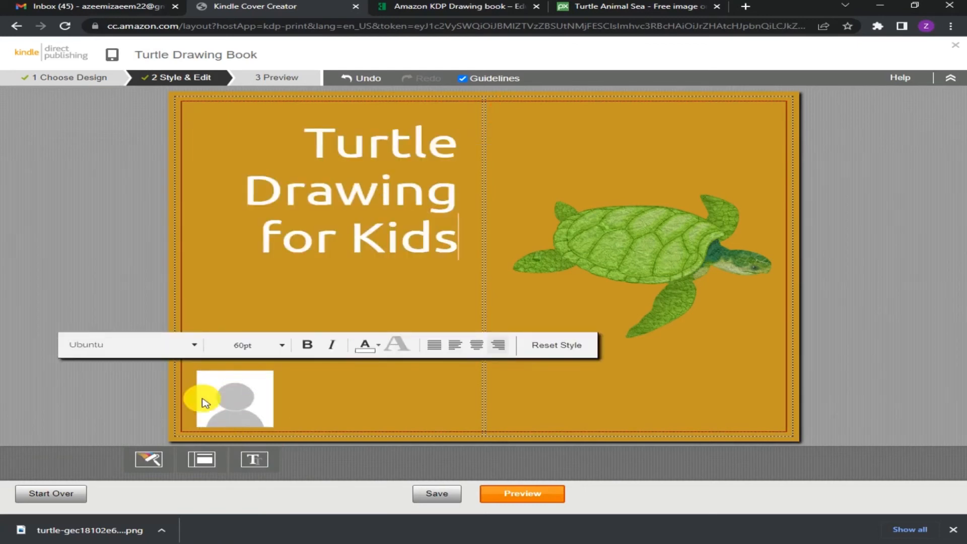
click(380, 345)
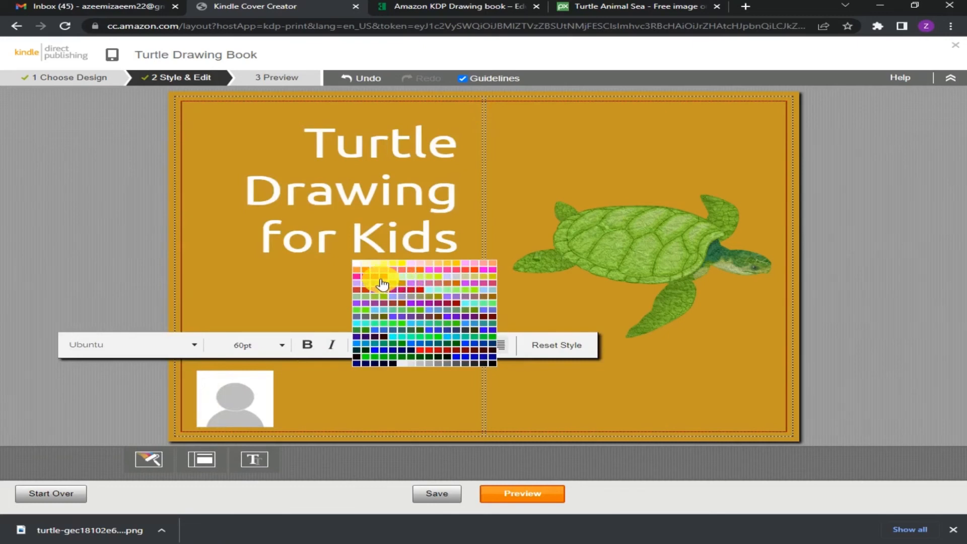
click(383, 276)
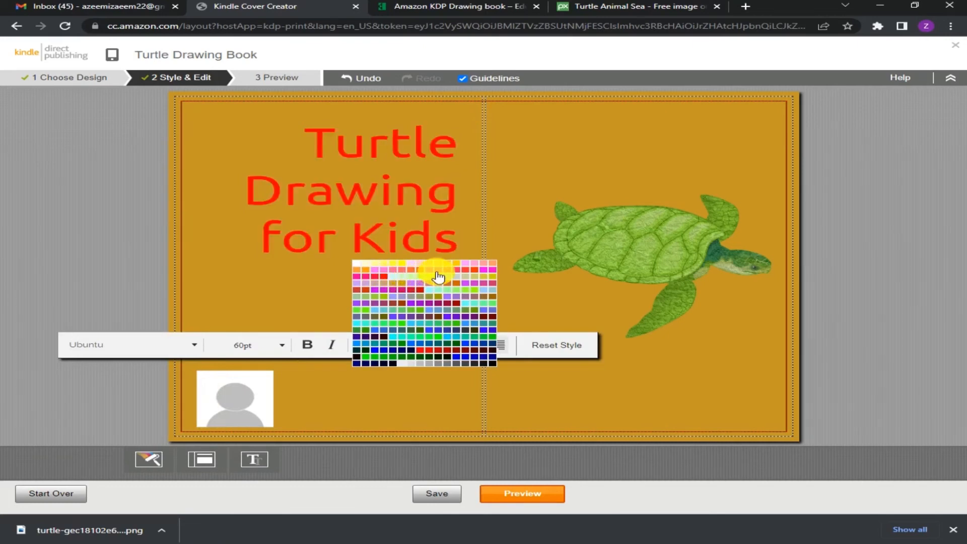
click(439, 276)
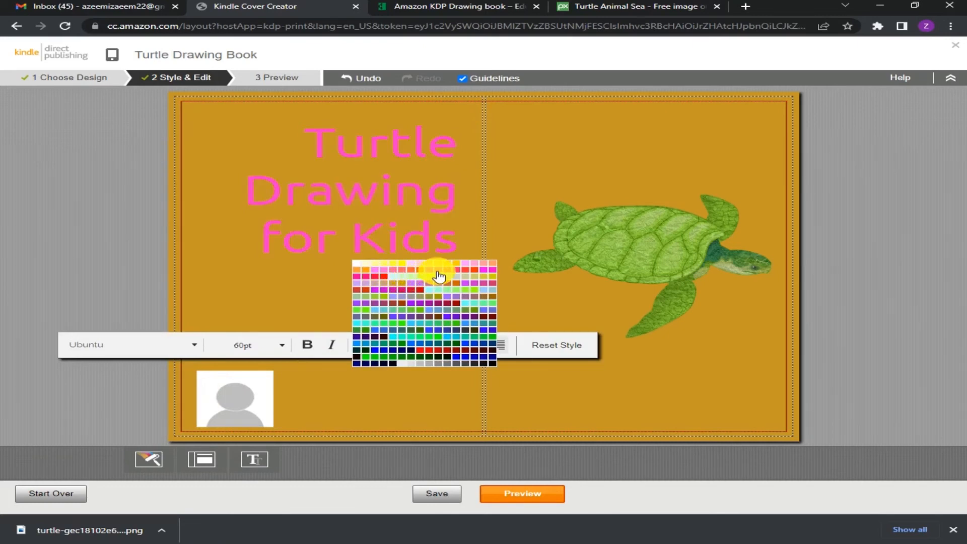
click(428, 343)
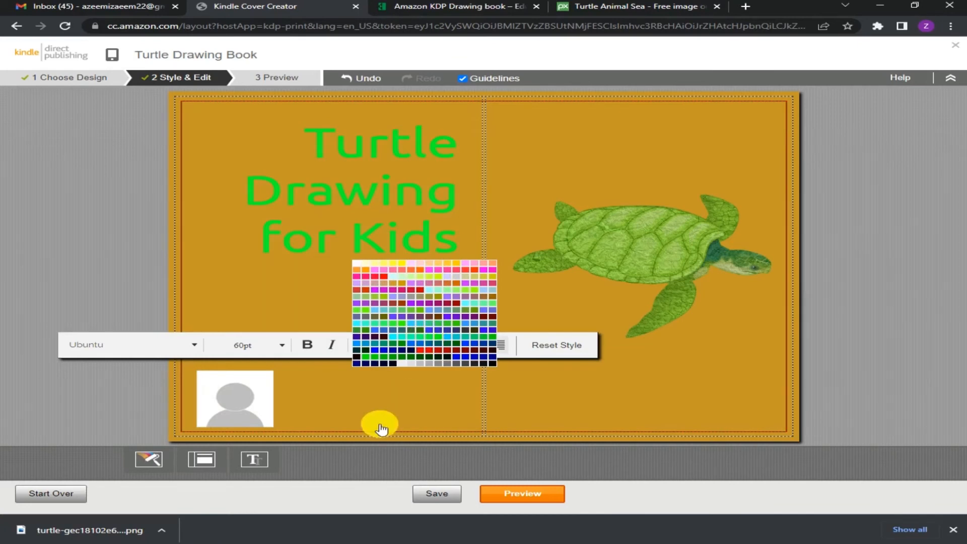
click(391, 406)
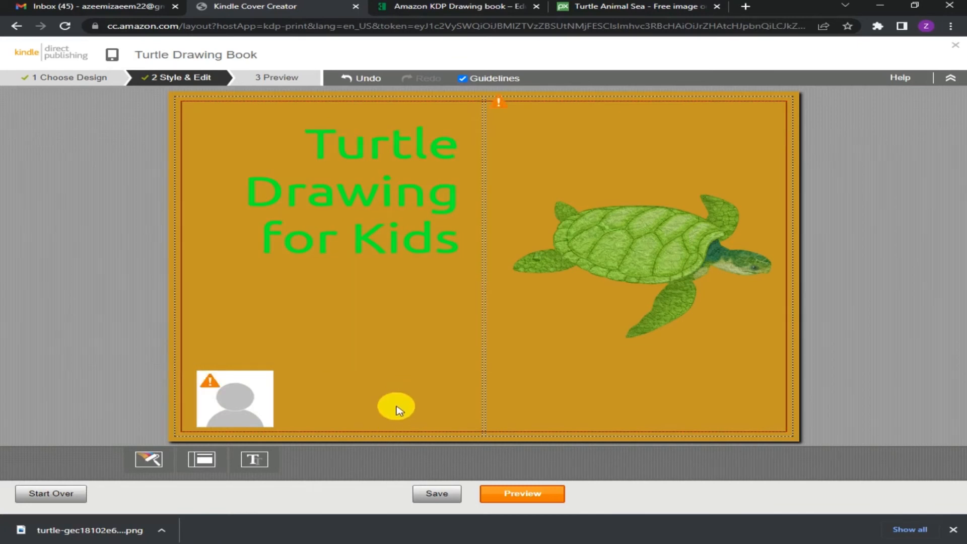
click(229, 401)
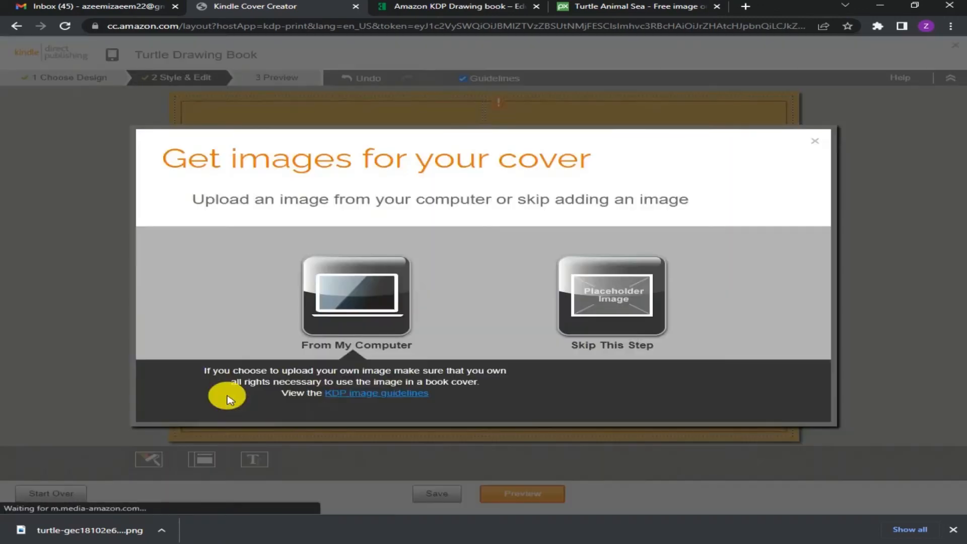
click(359, 293)
click(662, 474)
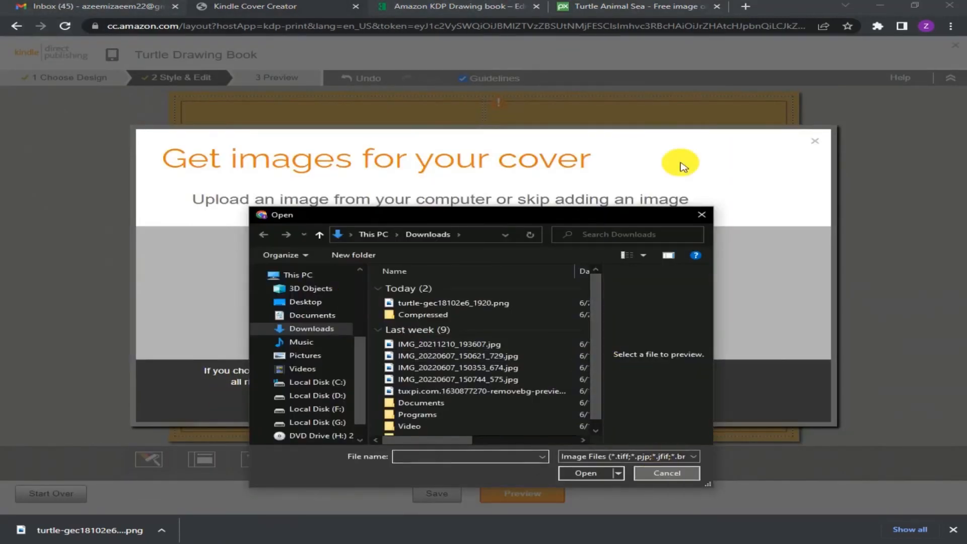
click(815, 141)
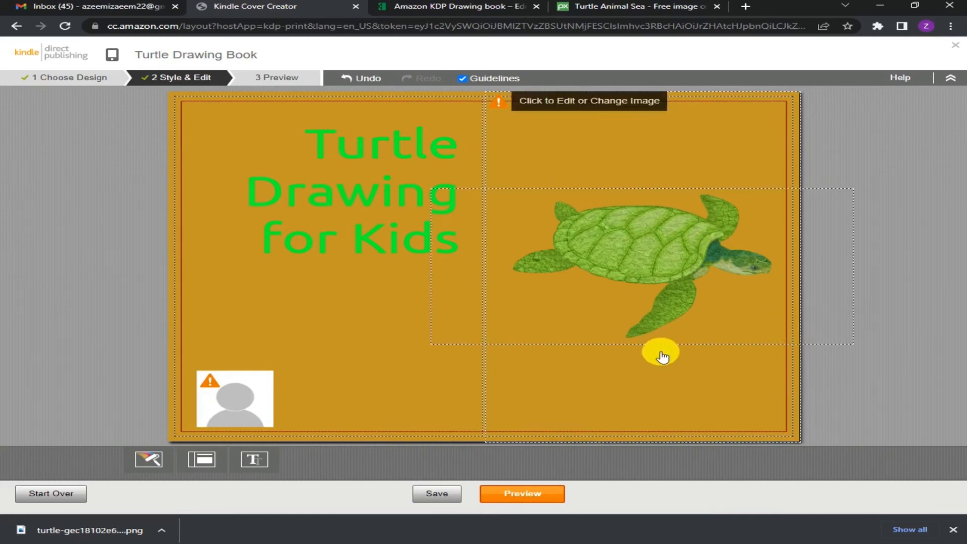
Step: Preview the finished cover and submit it to the book's paperback content page
click(524, 495)
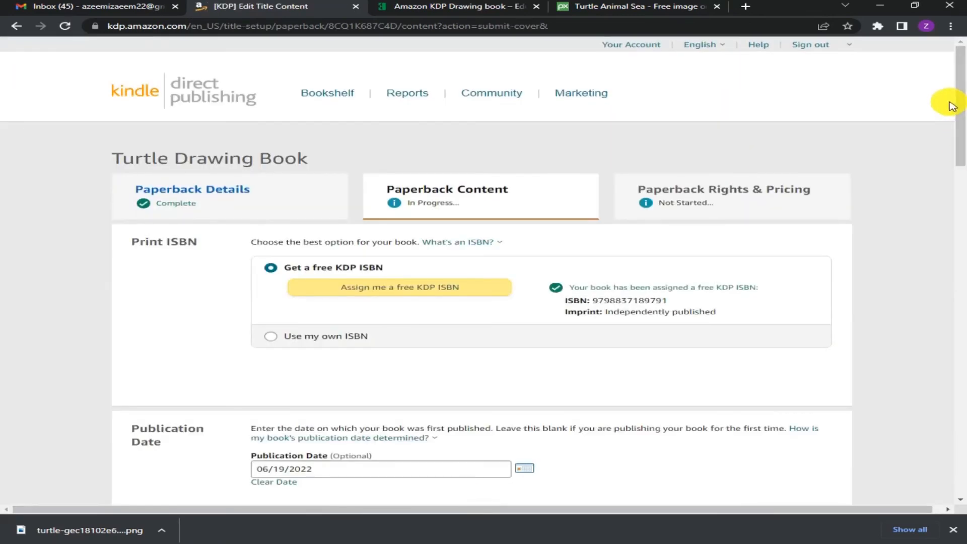
Step: Try to save the paperback content and continue to pricing, and launch the print previewer for the book
drag(962, 107, 960, 357)
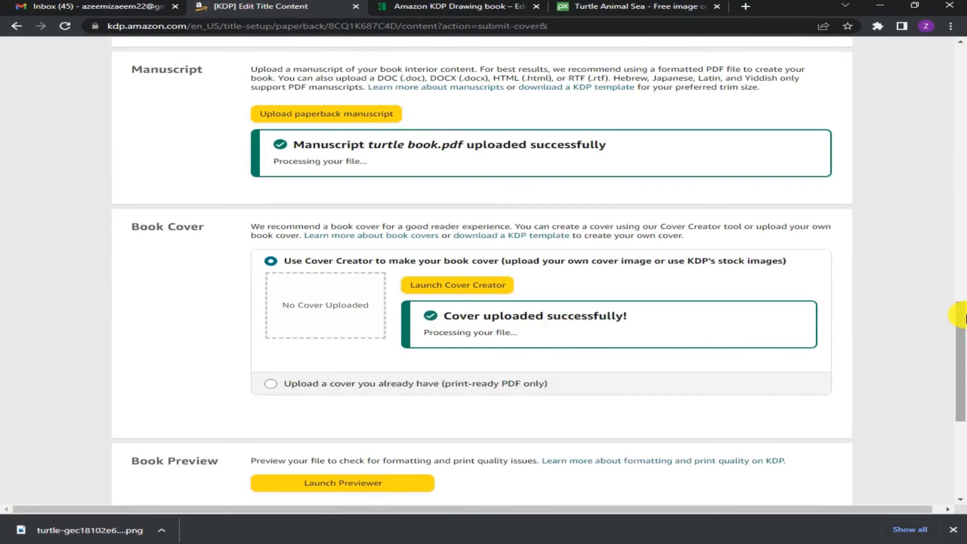
drag(963, 318, 963, 355)
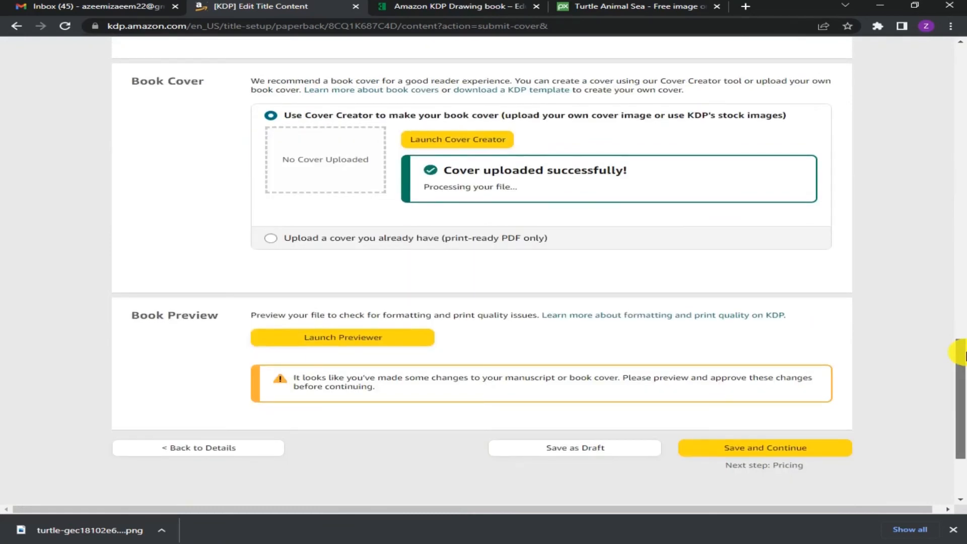
click(793, 448)
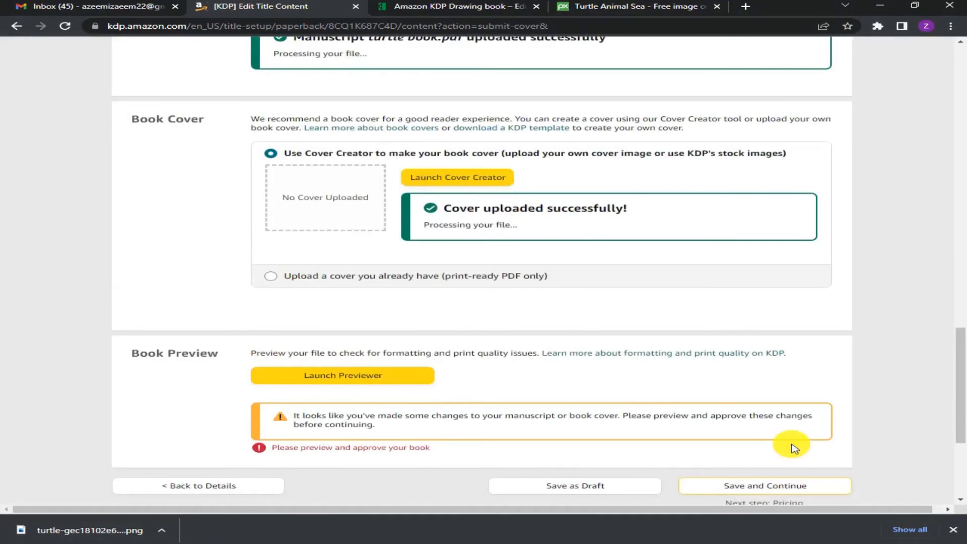
click(367, 378)
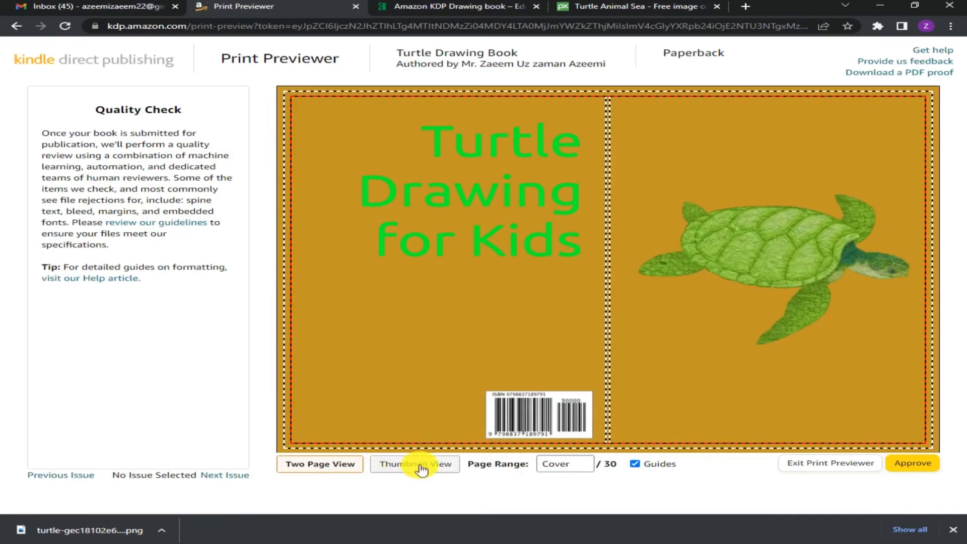
Step: Check the book's pages as thumbnails, return to the two-page view of the cover, and approve the print preview
click(423, 469)
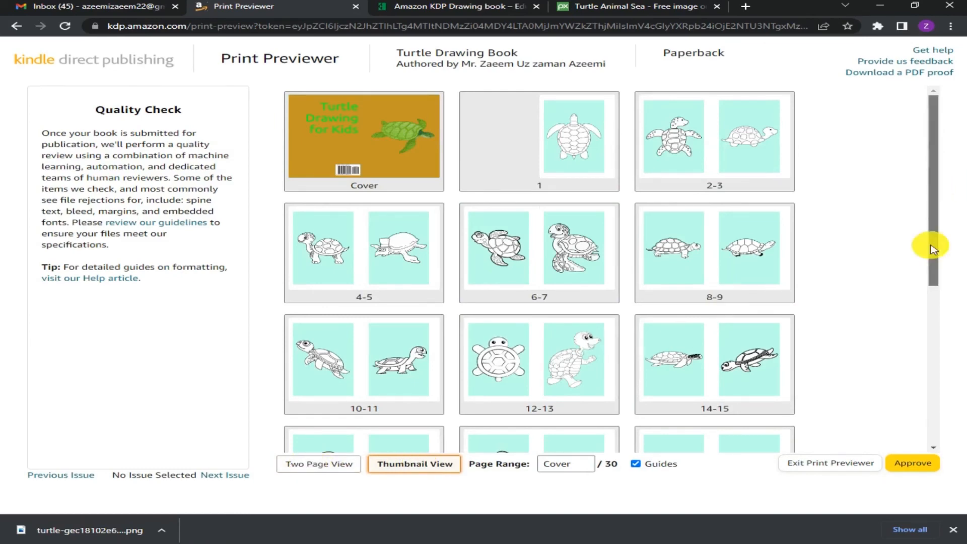
scroll(933, 248, down, 6)
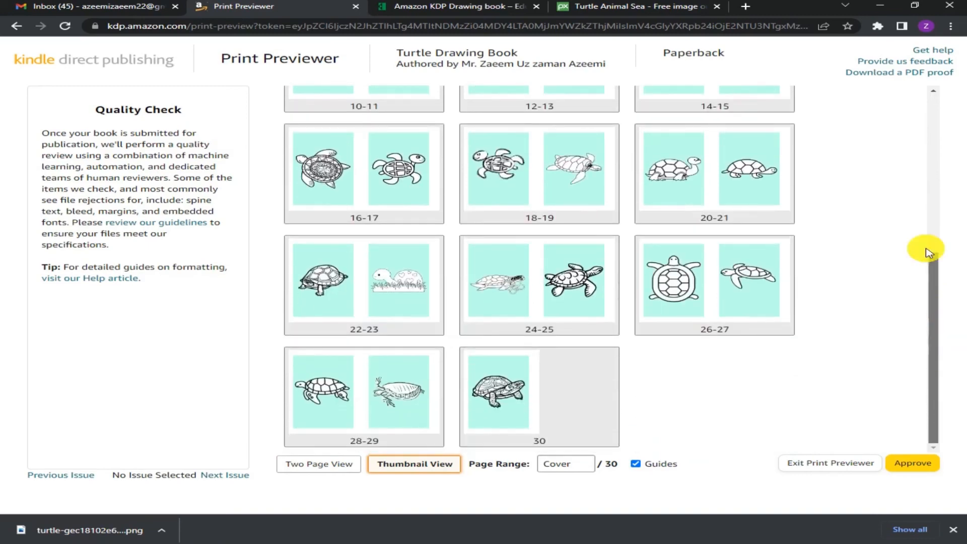
scroll(928, 252, up, 6)
click(302, 467)
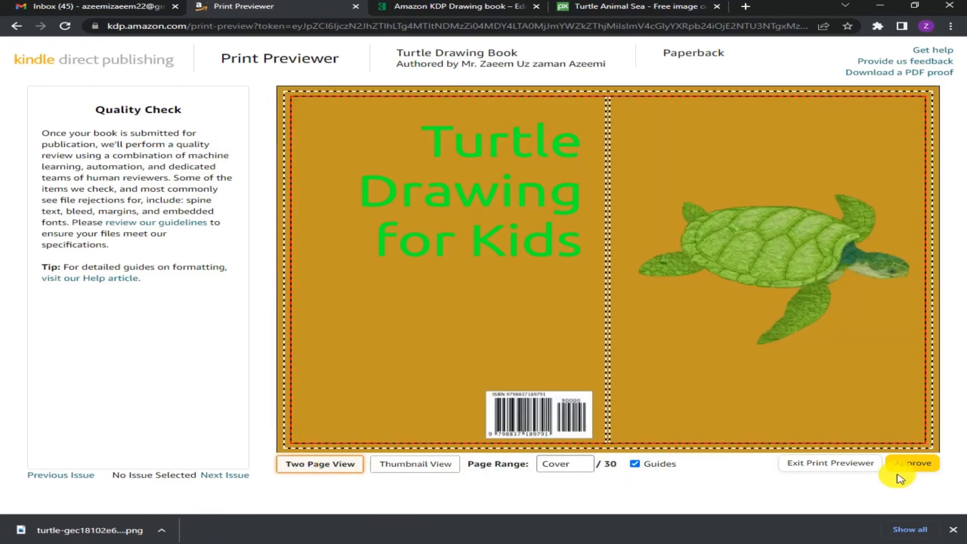
click(911, 468)
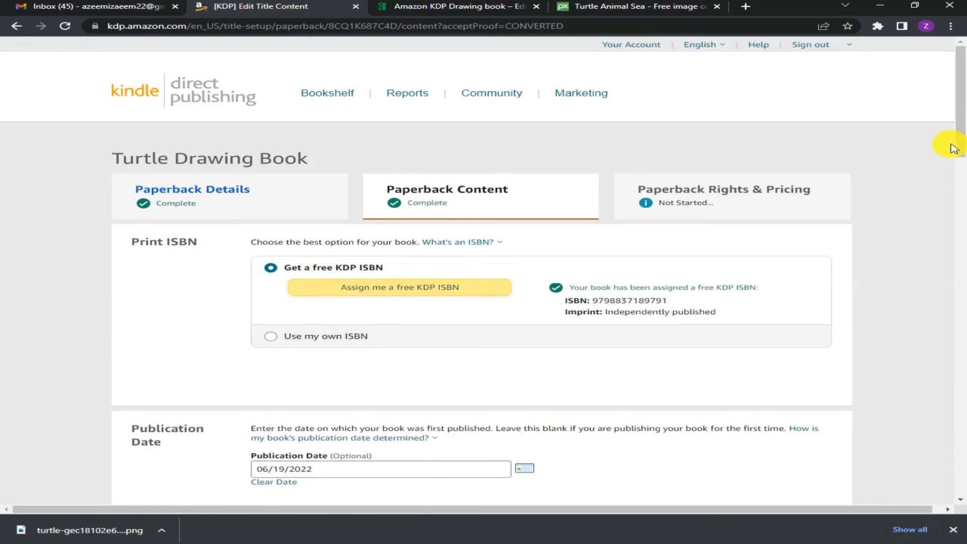
Step: Save the completed paperback content and continue to the rights and pricing page
drag(962, 145, 963, 395)
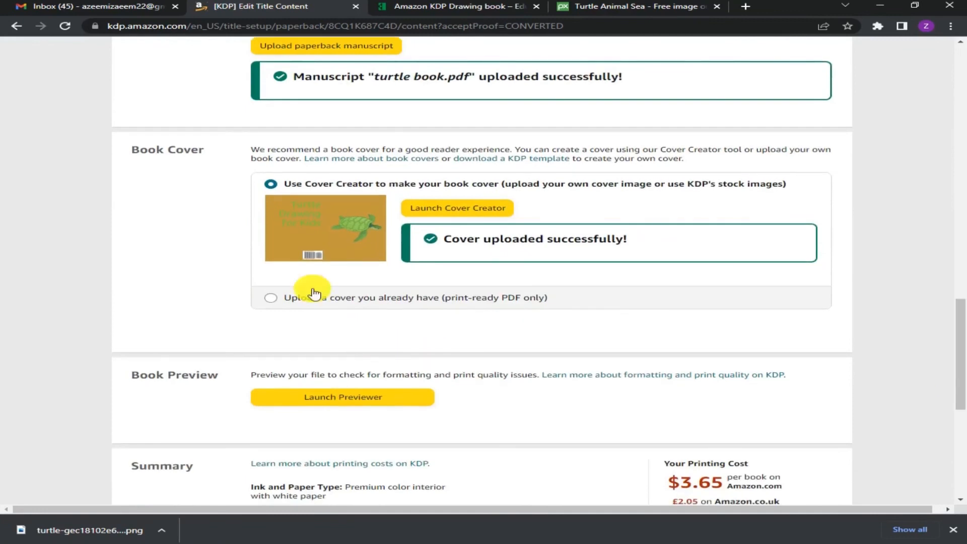
drag(962, 337, 963, 386)
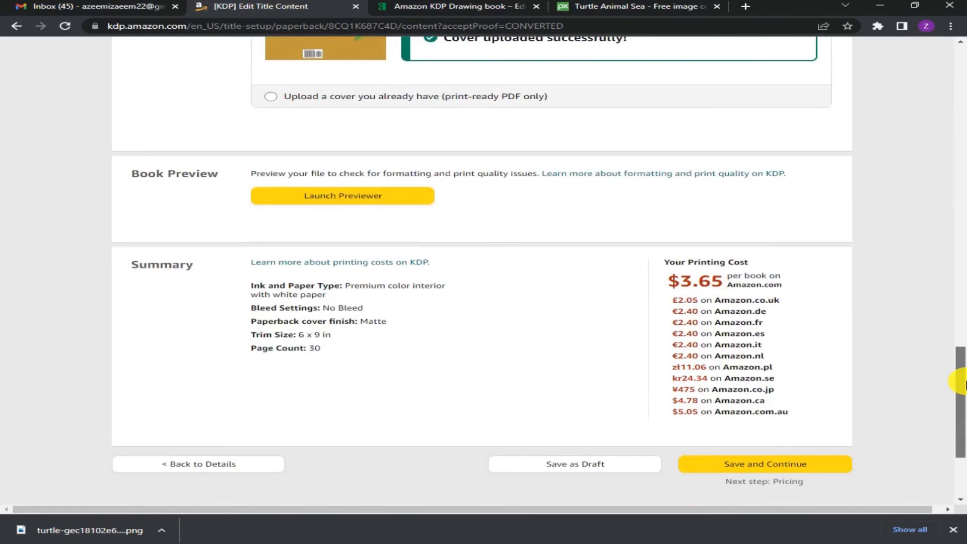
click(757, 469)
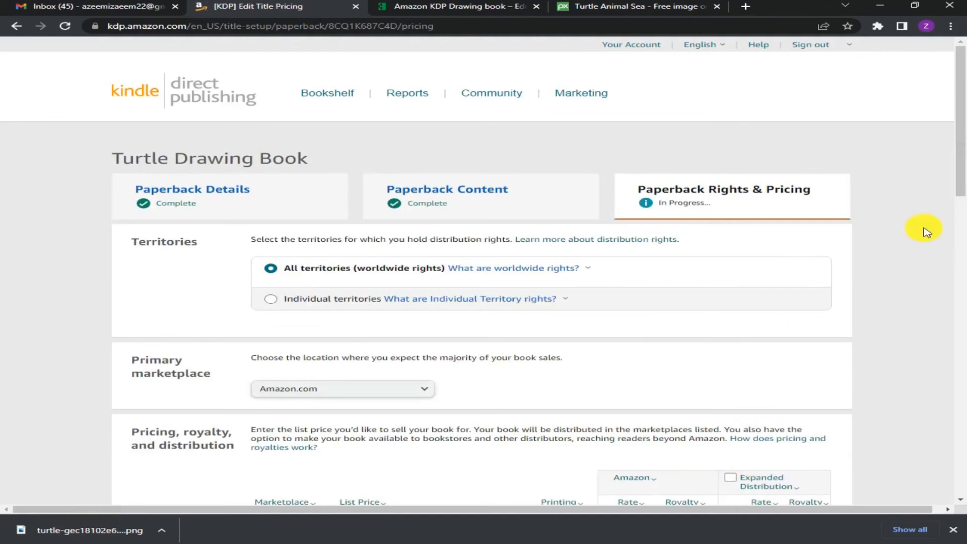
Step: Check the minimum list price explanation and set the Amazon.com list price to 10 USD
drag(962, 142, 961, 227)
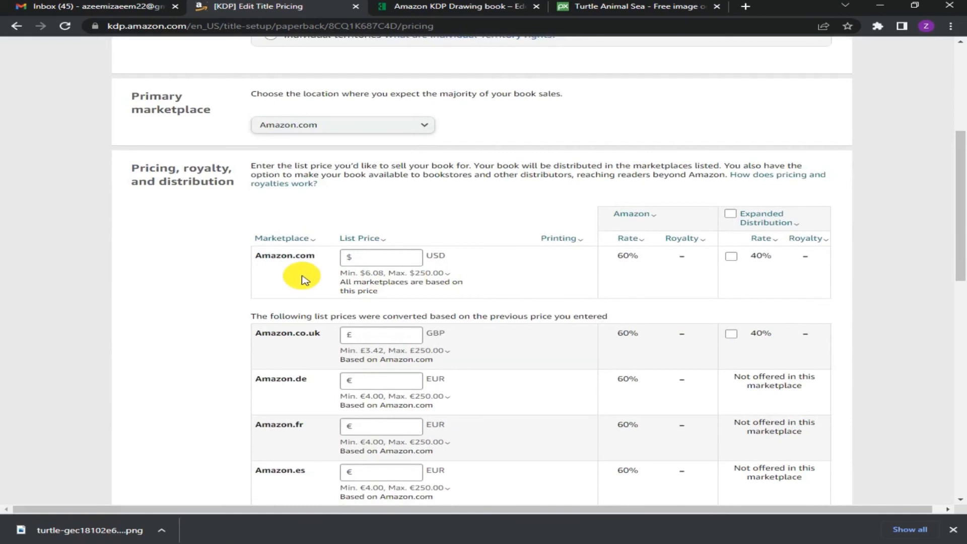
drag(962, 202, 962, 182)
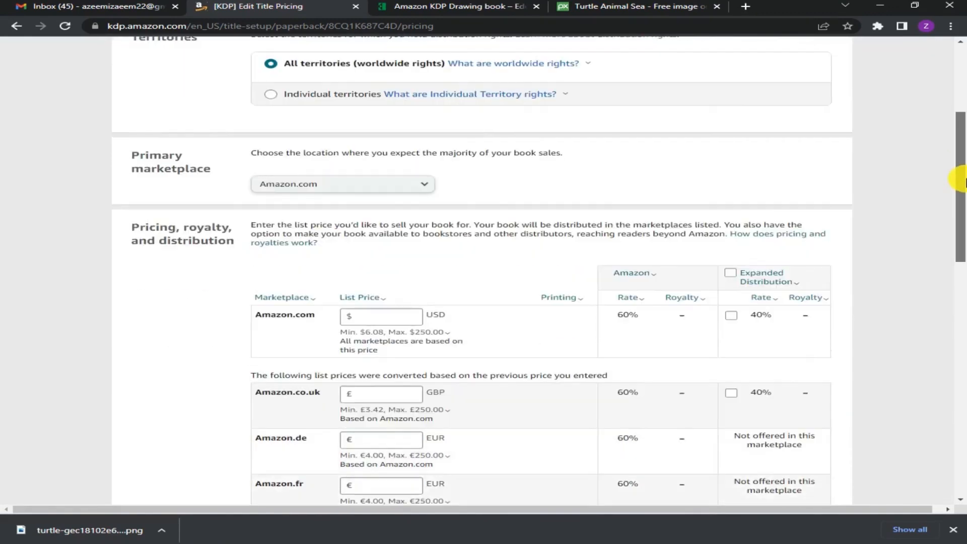
click(369, 318)
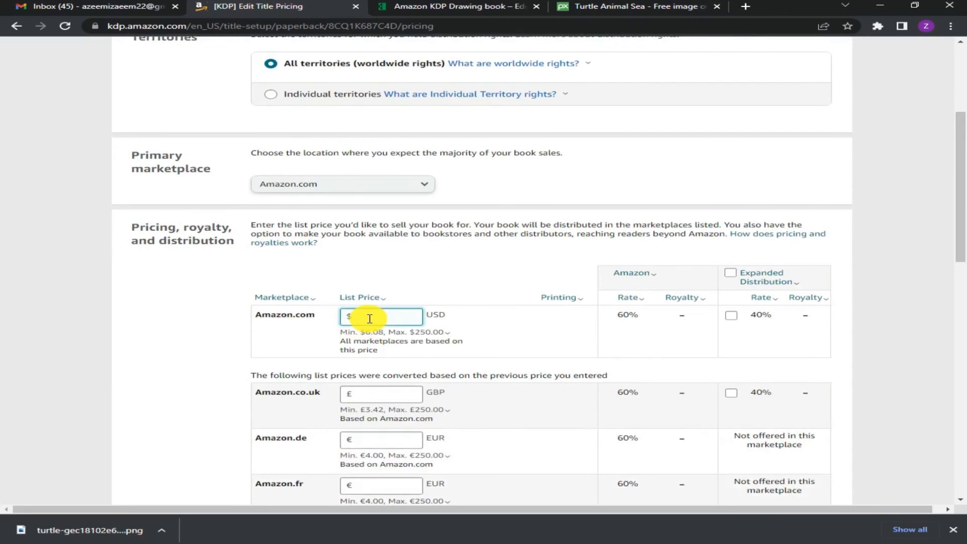
click(358, 332)
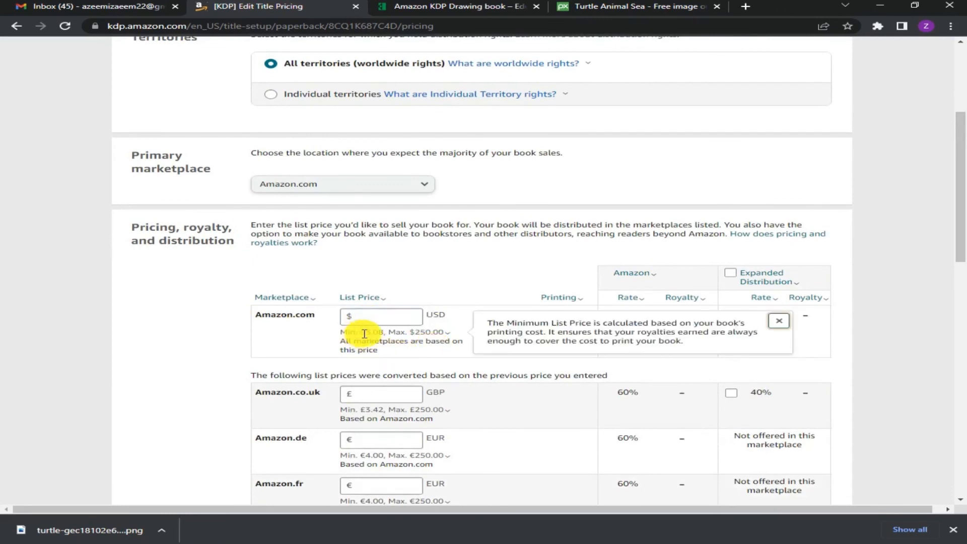
click(352, 332)
click(385, 309)
text(10)
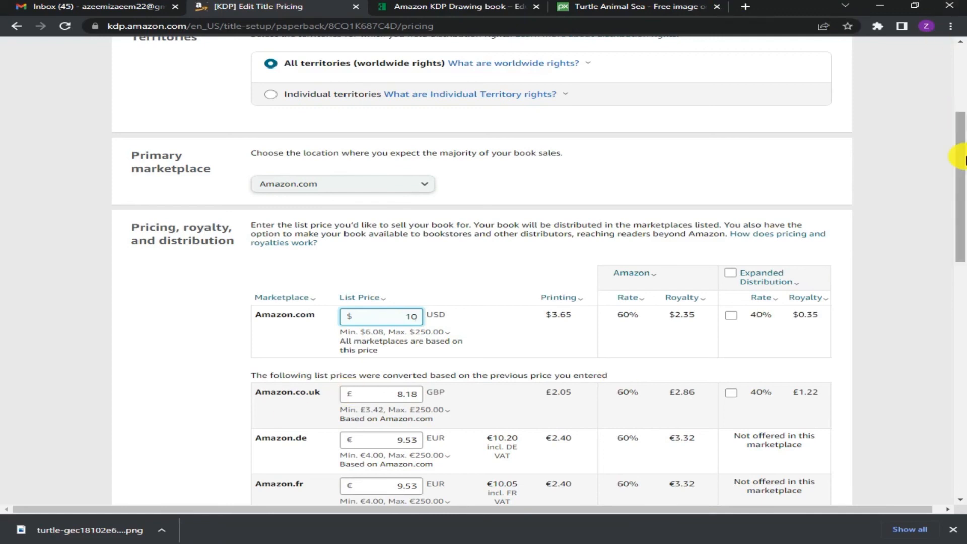
Step: Enable Expanded Distribution for the Amazon.com and Amazon.co.uk marketplaces
drag(962, 149, 963, 187)
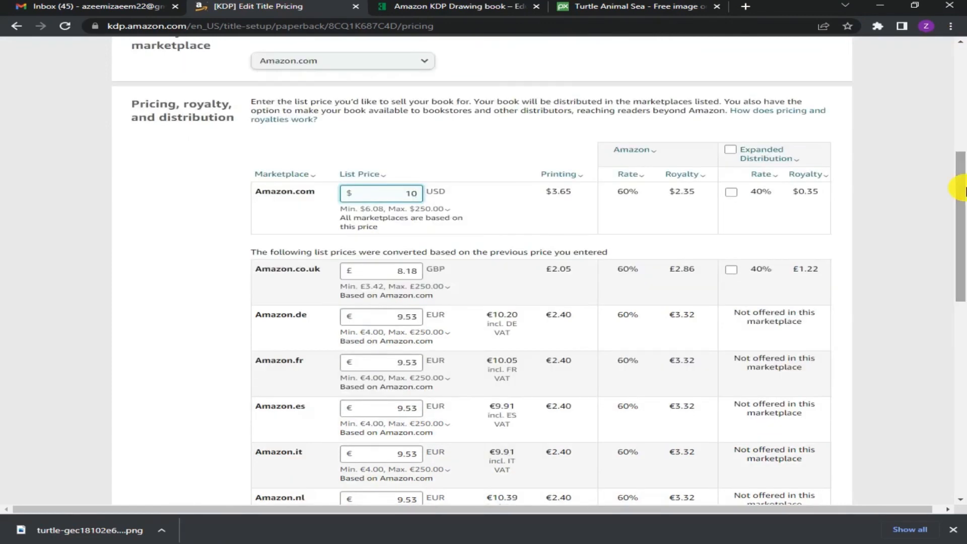
click(731, 193)
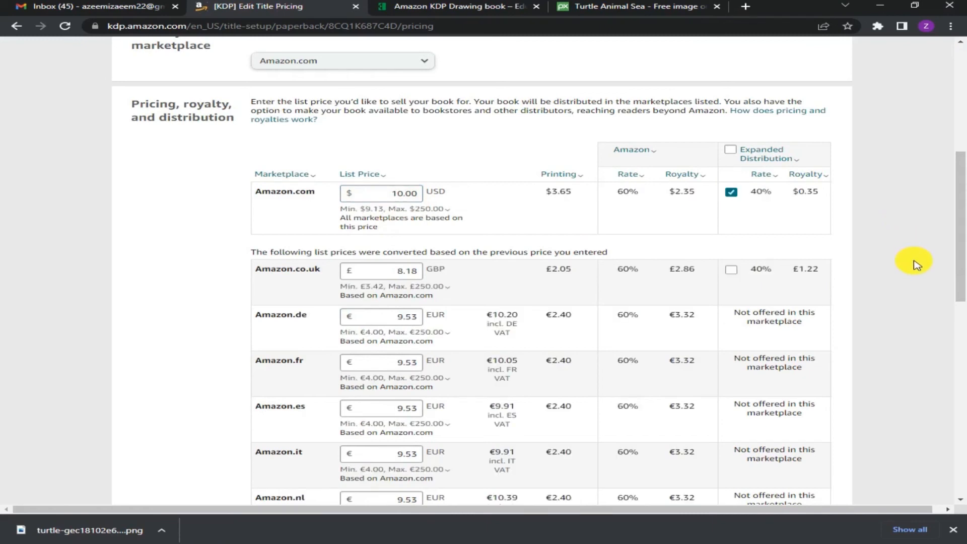
click(732, 272)
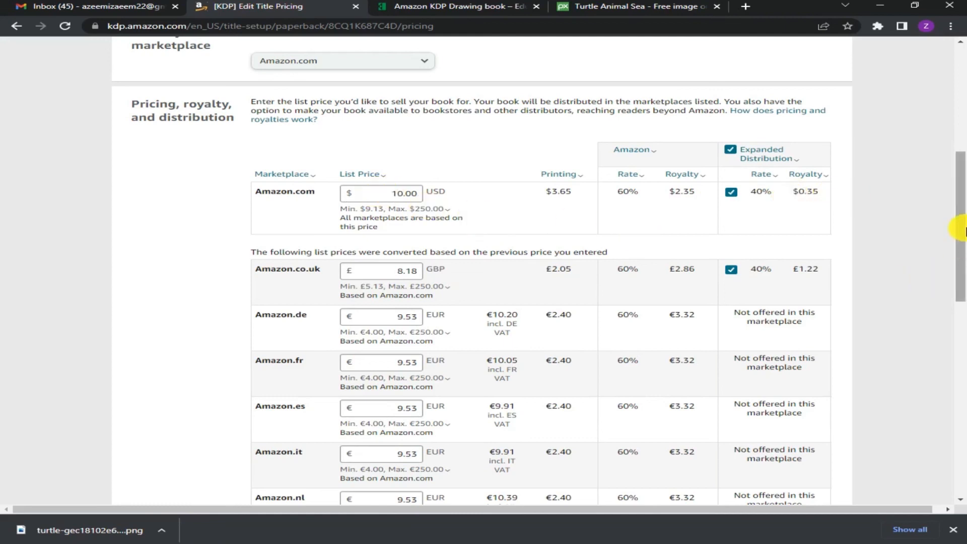
Step: Review the converted marketplace prices, publish the paperback book, and dismiss the submission confirmation
drag(961, 221, 959, 272)
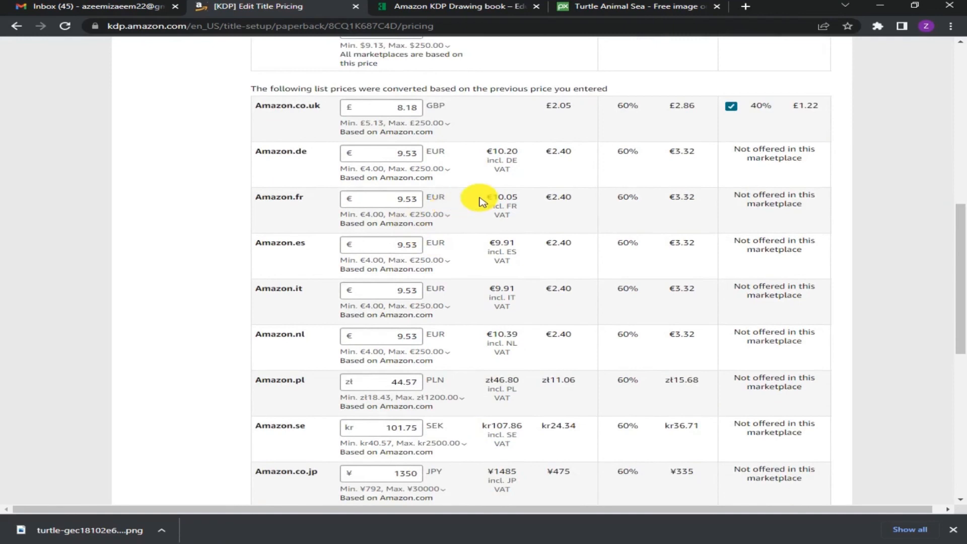
drag(963, 242, 964, 305)
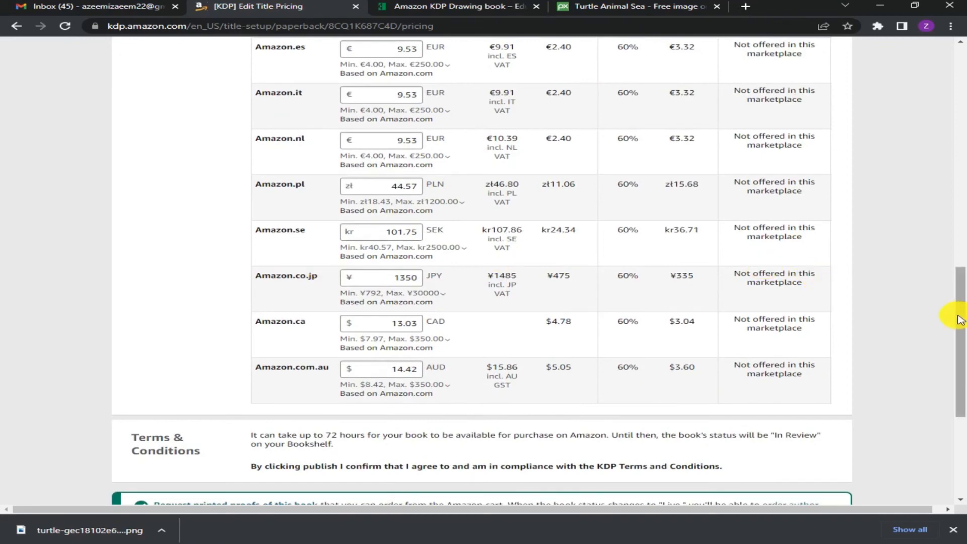
drag(961, 320, 963, 206)
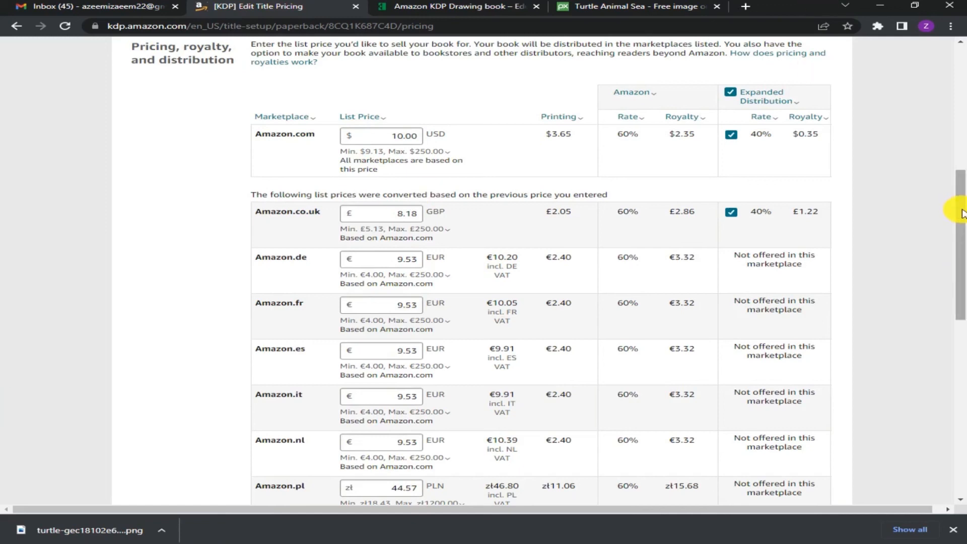
drag(962, 212, 963, 360)
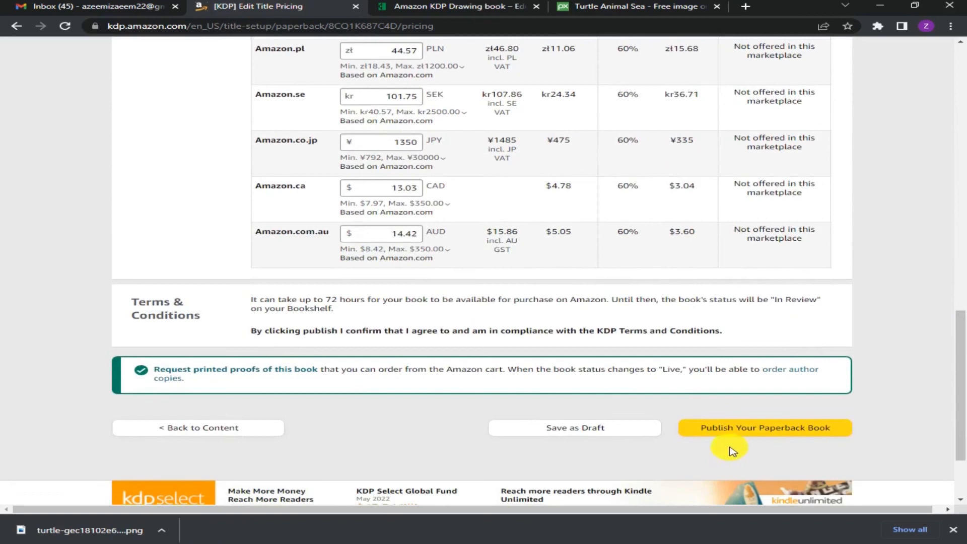
click(774, 429)
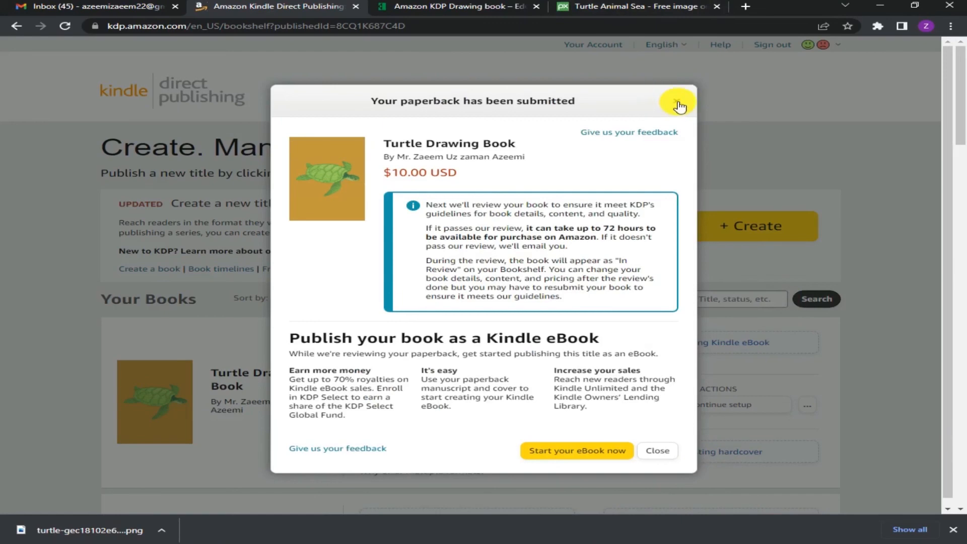
click(678, 103)
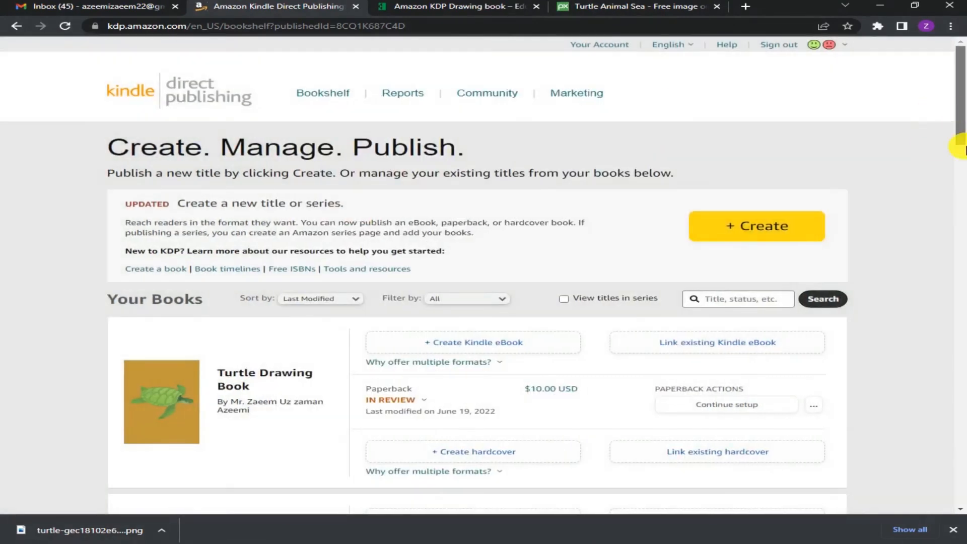
Step: Examine the Turtle Drawing Book's publishing status on the bookshelf and compare it with the other listed books
scroll(962, 146, down, 3)
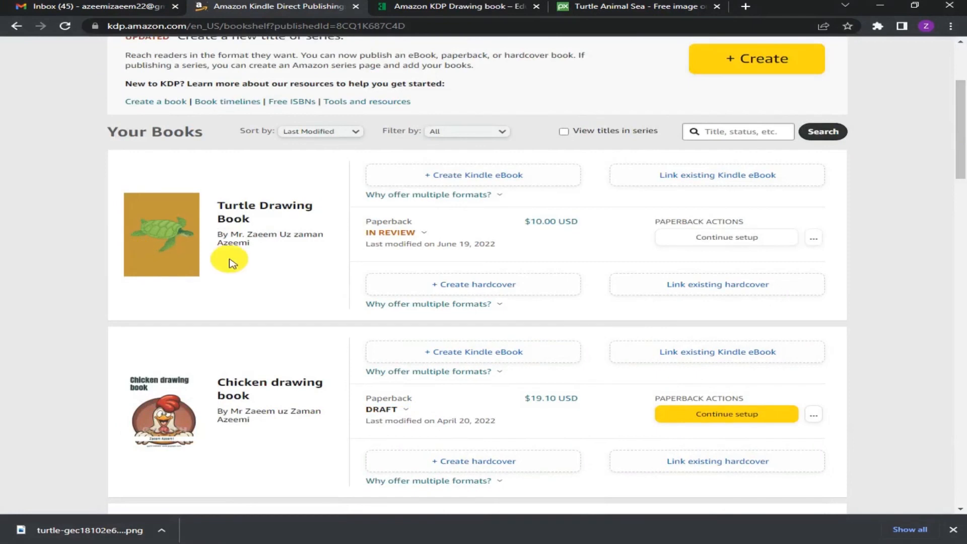
click(389, 233)
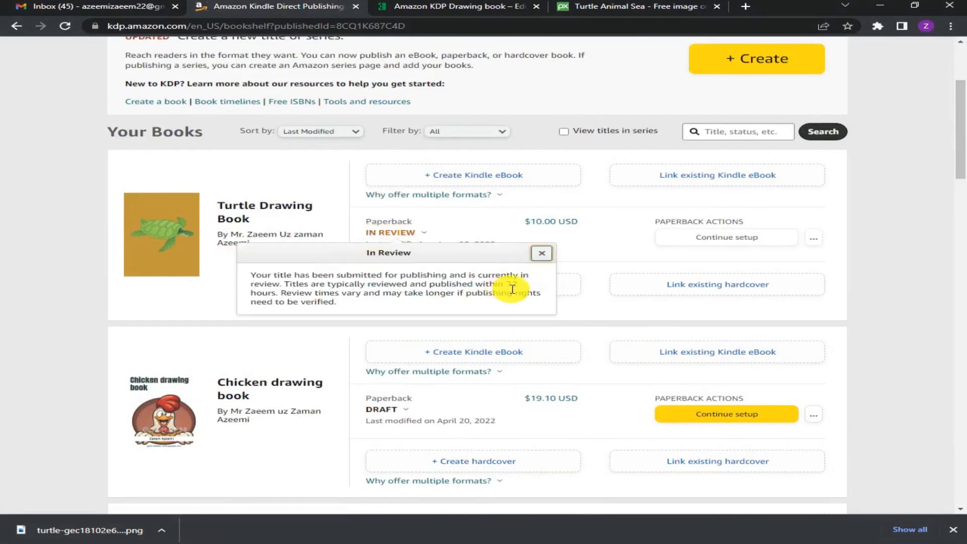
click(886, 234)
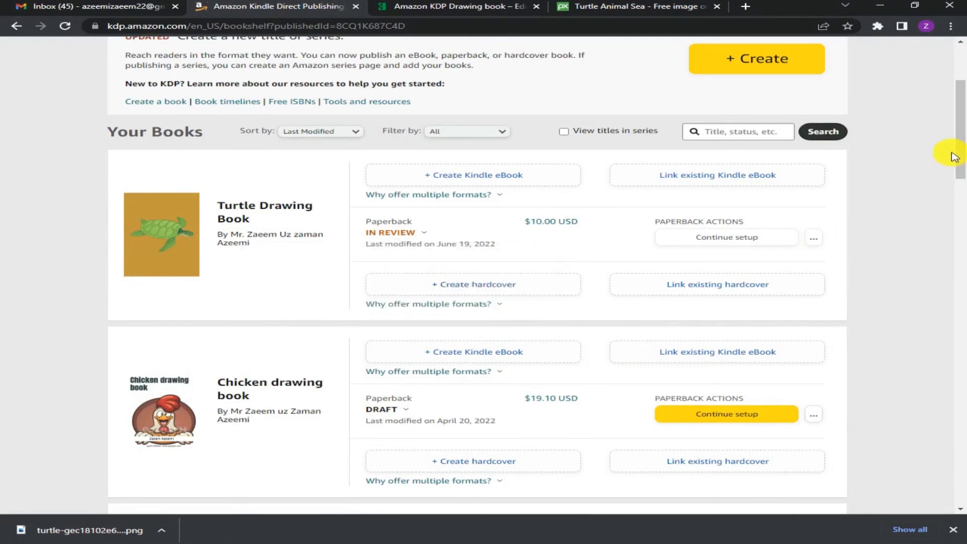
drag(958, 142, 958, 205)
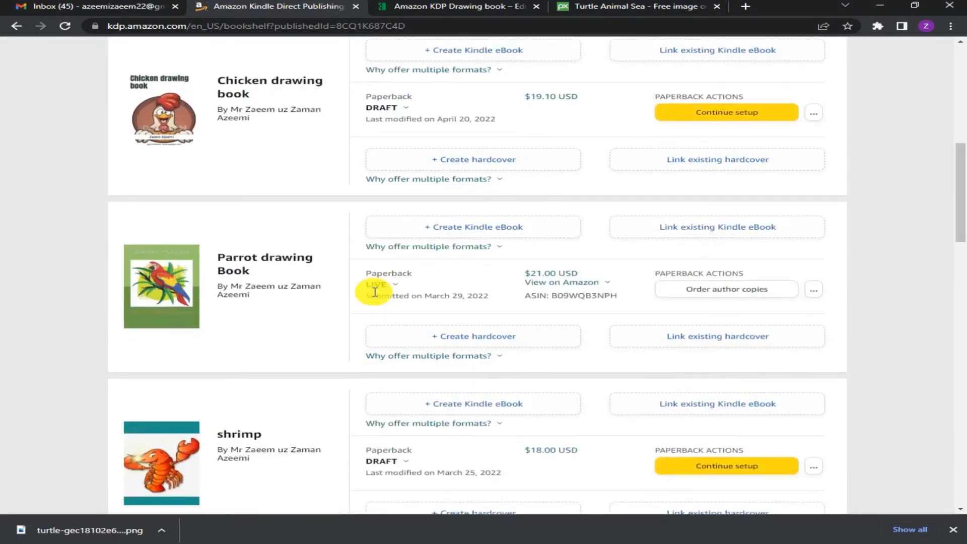
scroll(959, 143, up, 5)
click(395, 204)
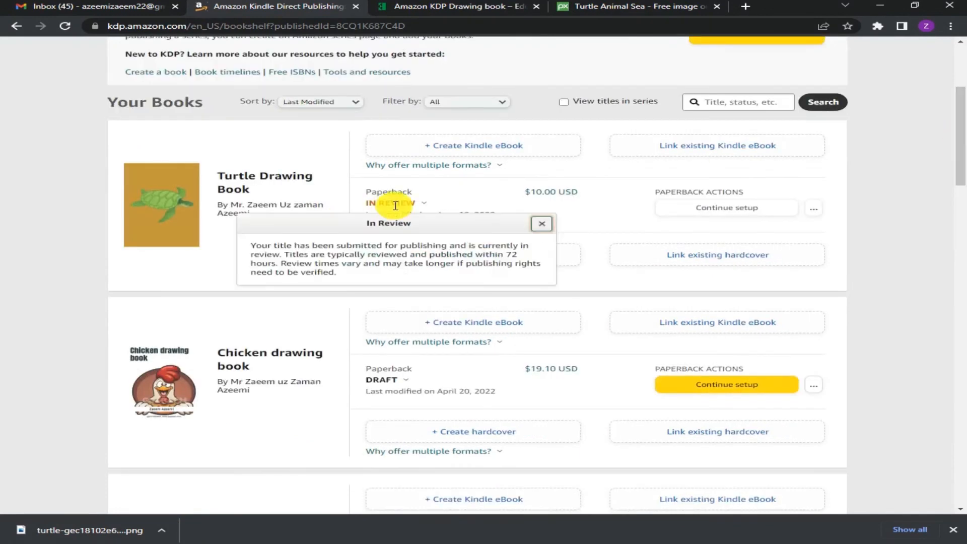
click(960, 104)
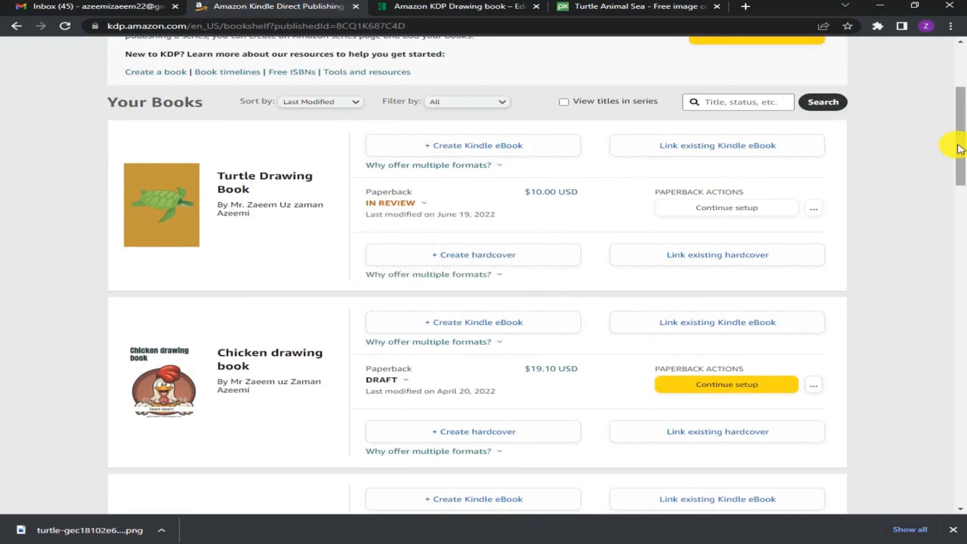
drag(959, 146, 962, 115)
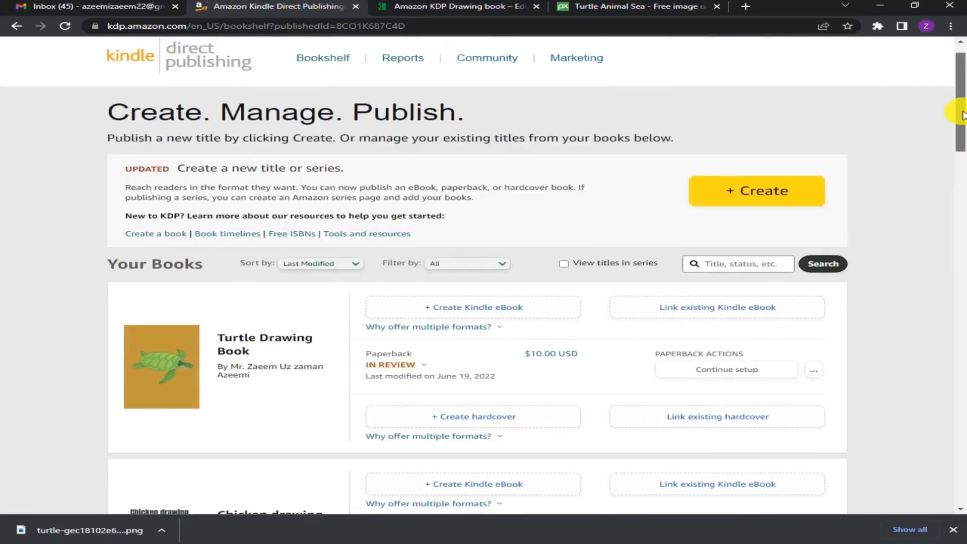